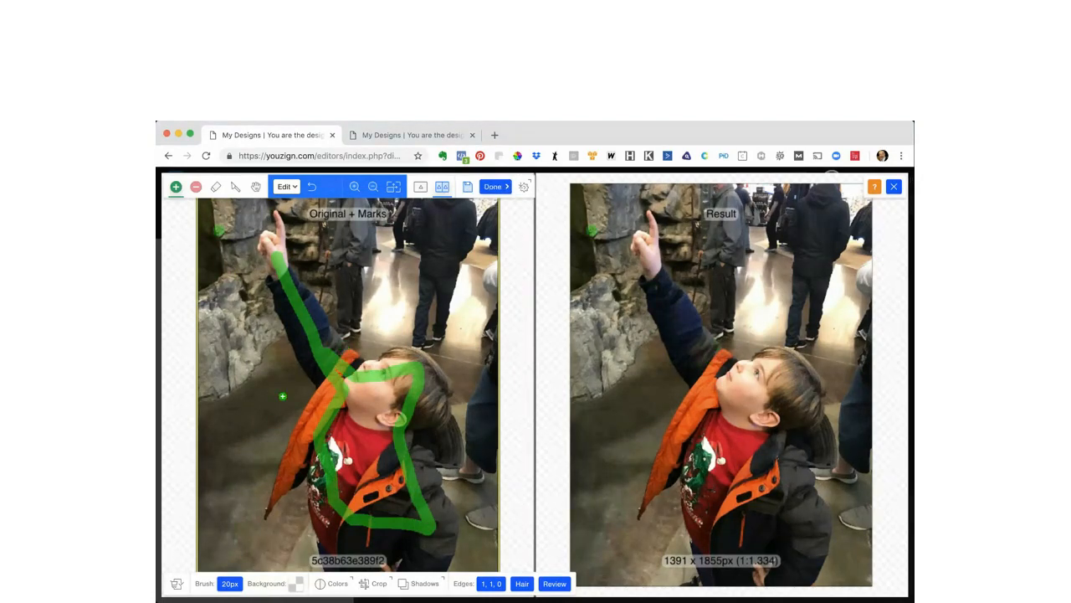
Step: Try a 5px foreground marker brush on the boy's pointing hand
click(232, 584)
click(297, 559)
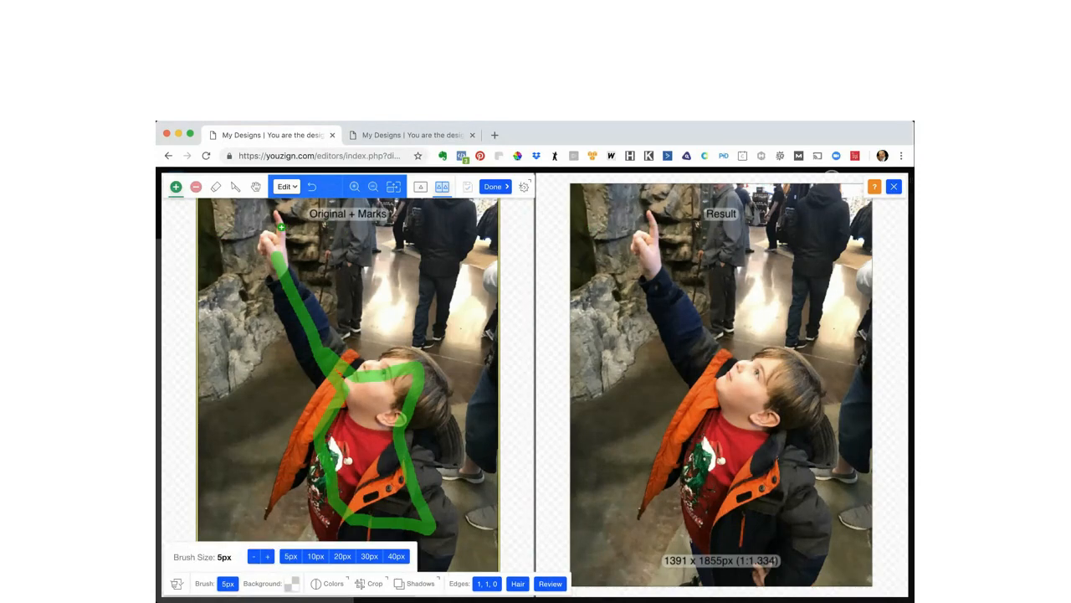
drag(283, 226, 271, 241)
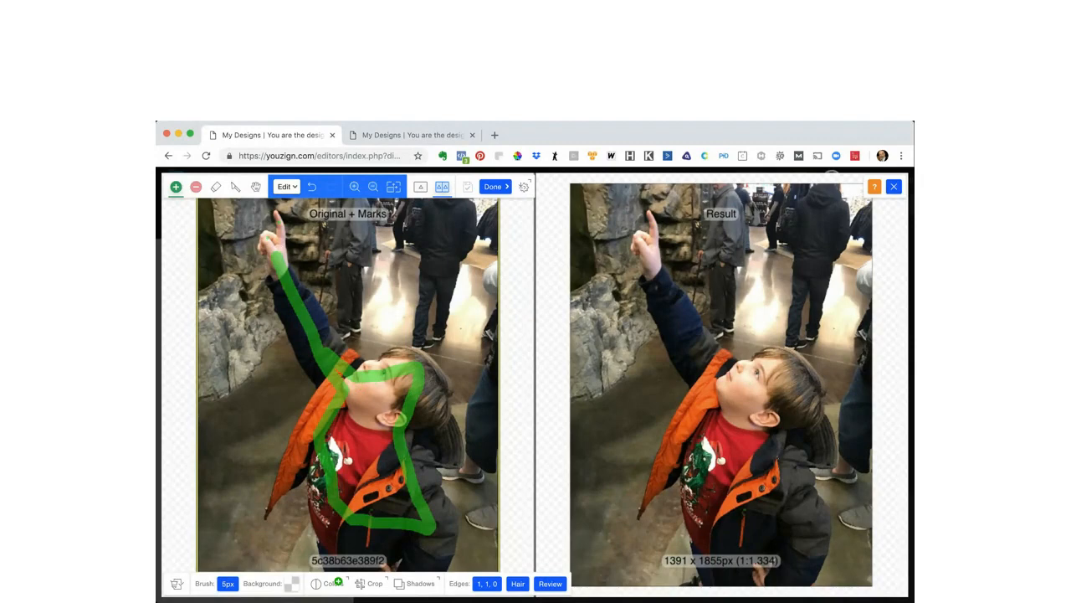
Step: Set the brush size to 10px and mark the back of the boy's hair as foreground
click(227, 583)
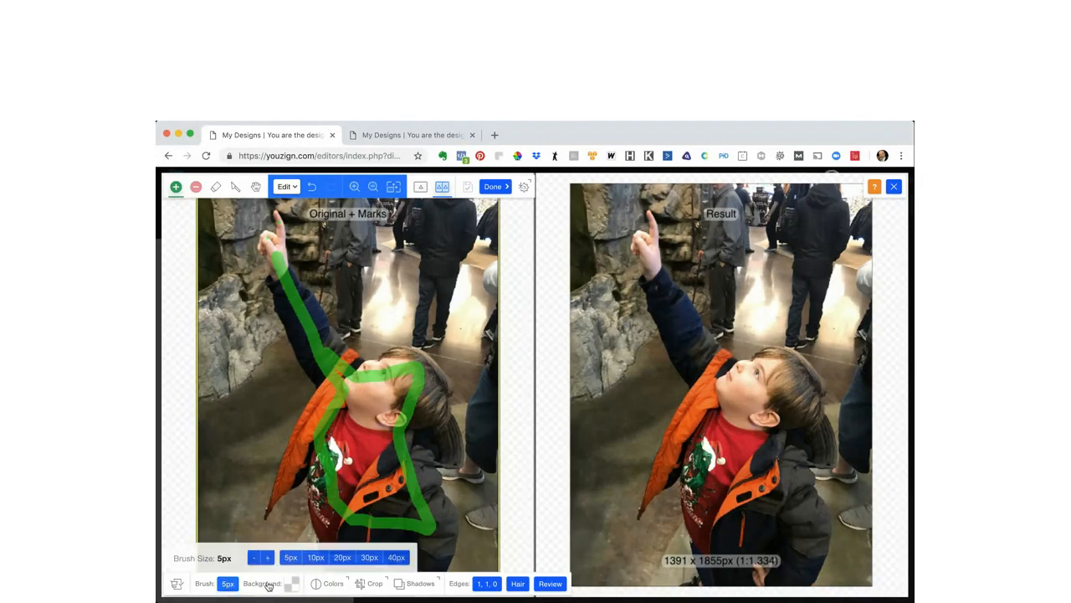
click(316, 557)
drag(435, 388, 416, 414)
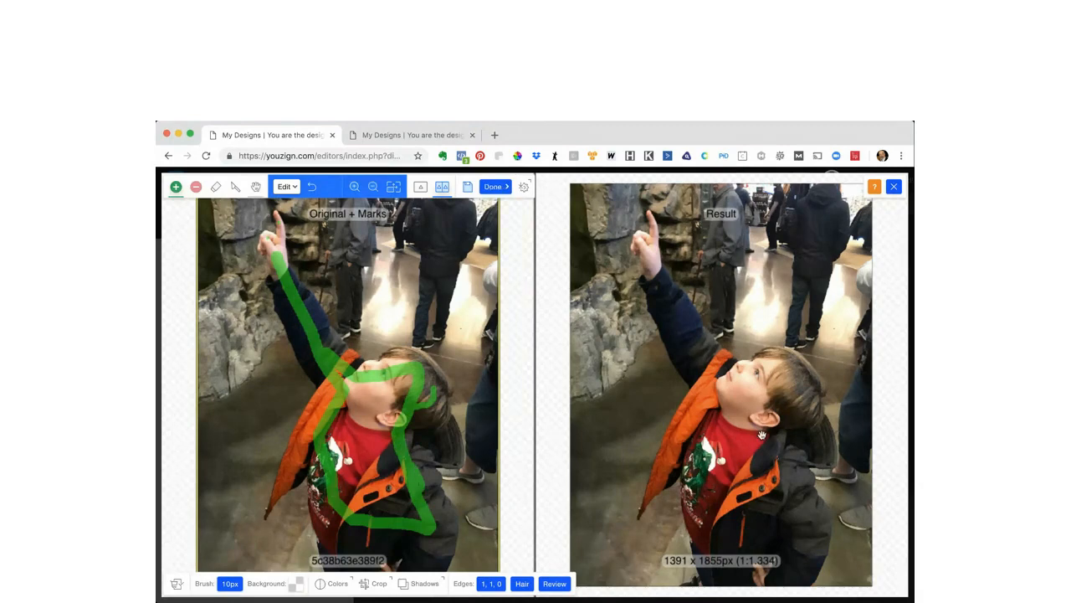
key(space)
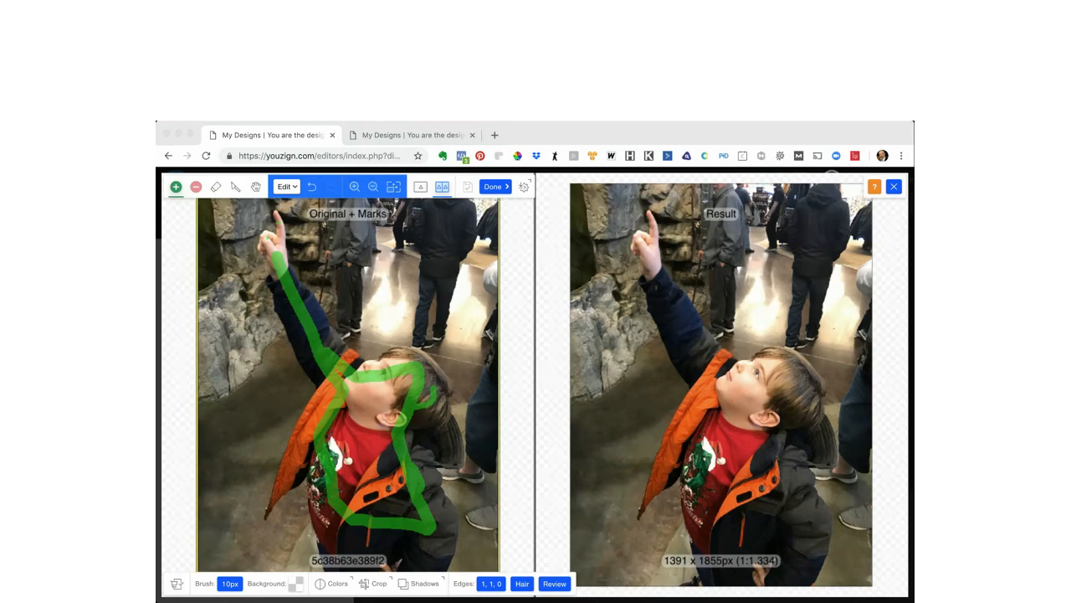
click(370, 293)
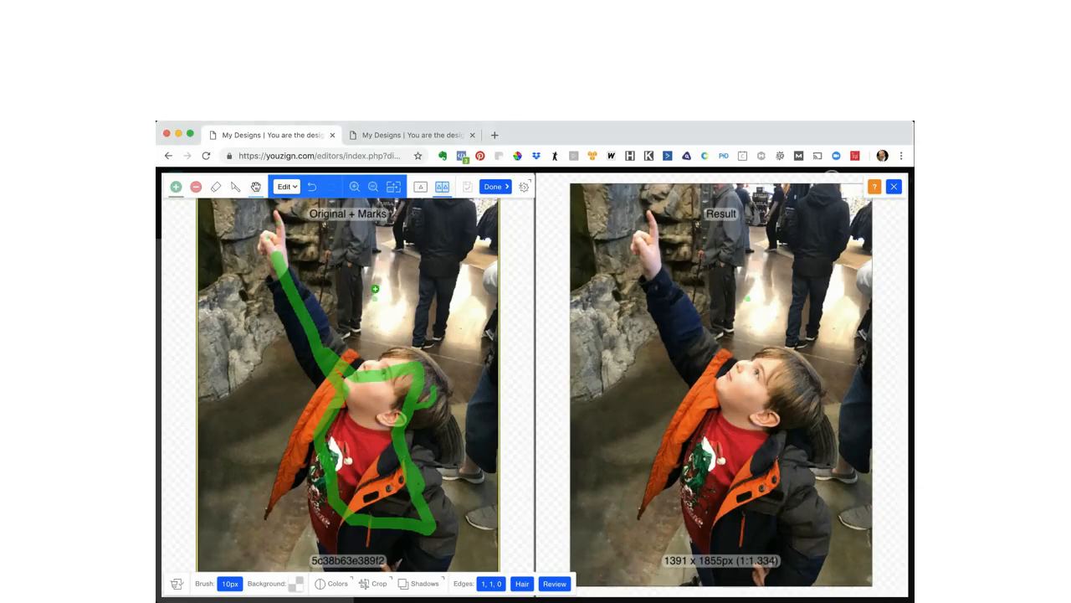
Step: Mark the background people, the floor behind the boy, and the rock wall on both sides of his arm for removal
click(196, 186)
drag(331, 239, 478, 350)
mouse_move(494, 387)
mouse_down()
mouse_move(495, 474)
mouse_move(481, 537)
mouse_up()
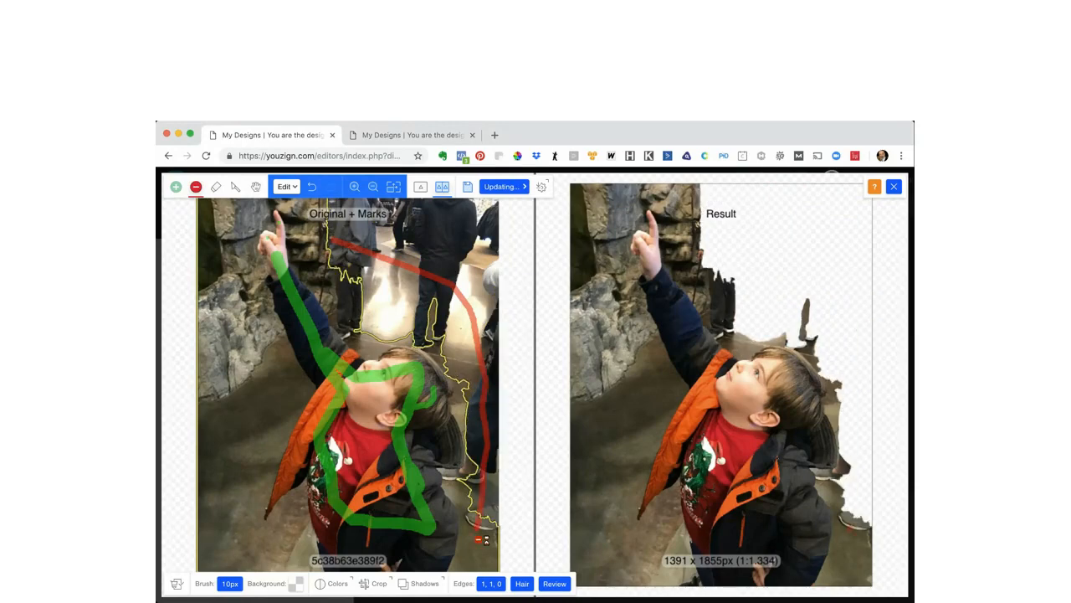
mouse_move(267, 378)
mouse_down()
mouse_move(229, 258)
mouse_move(239, 214)
mouse_up()
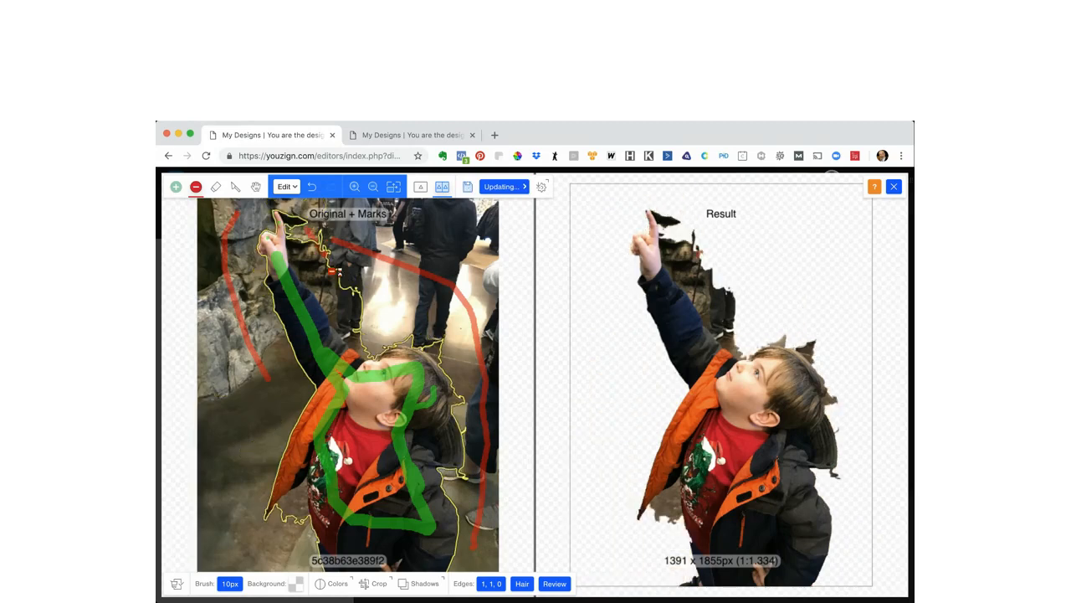
drag(332, 271, 339, 298)
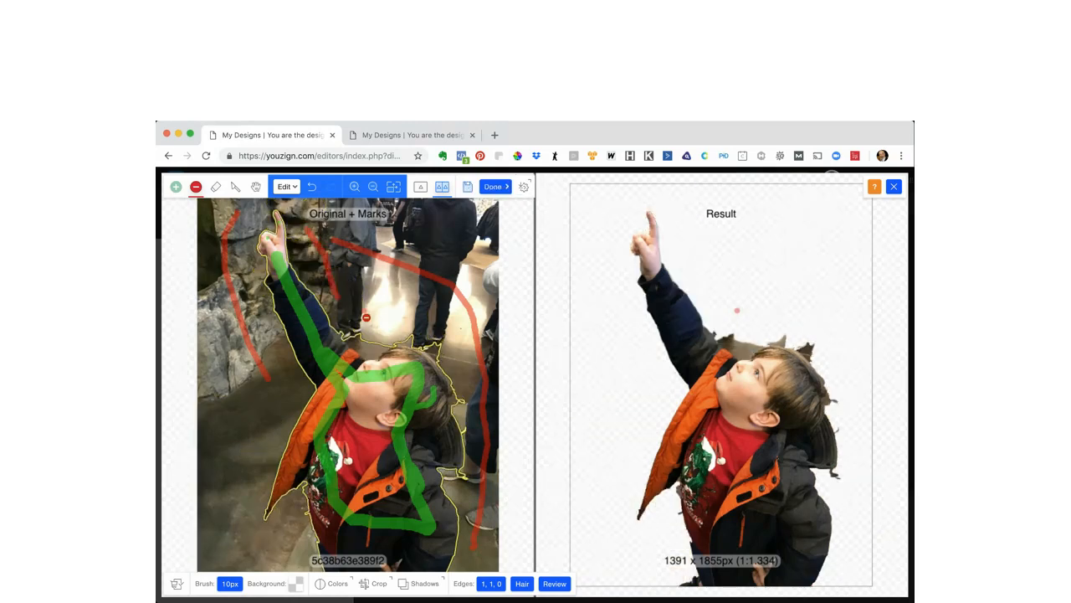
Step: Remove the leftover background around the top and back of the boy's hair with small background marks
click(385, 348)
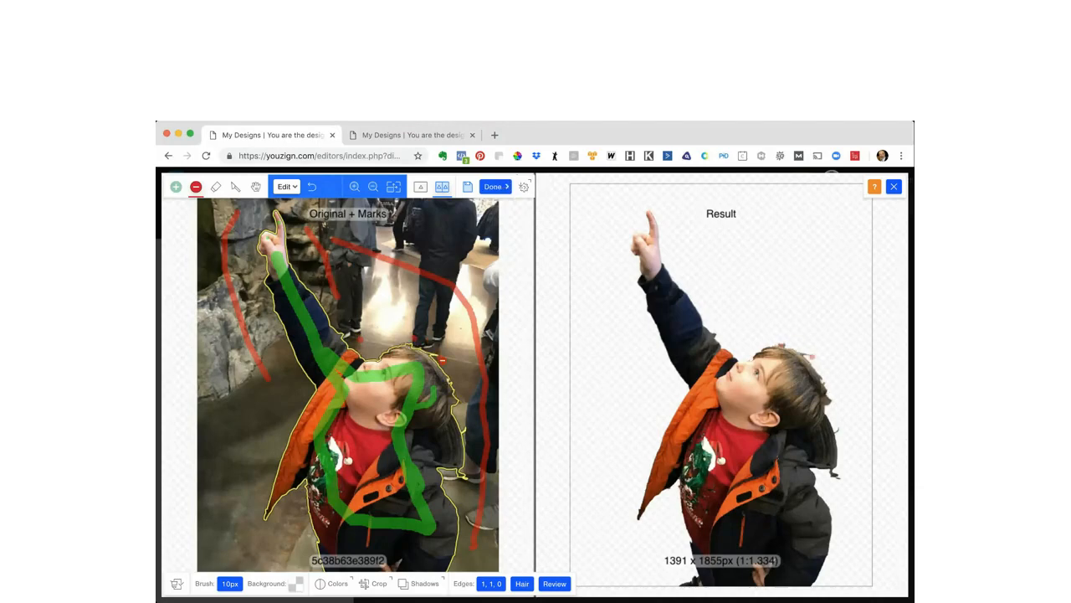
click(459, 348)
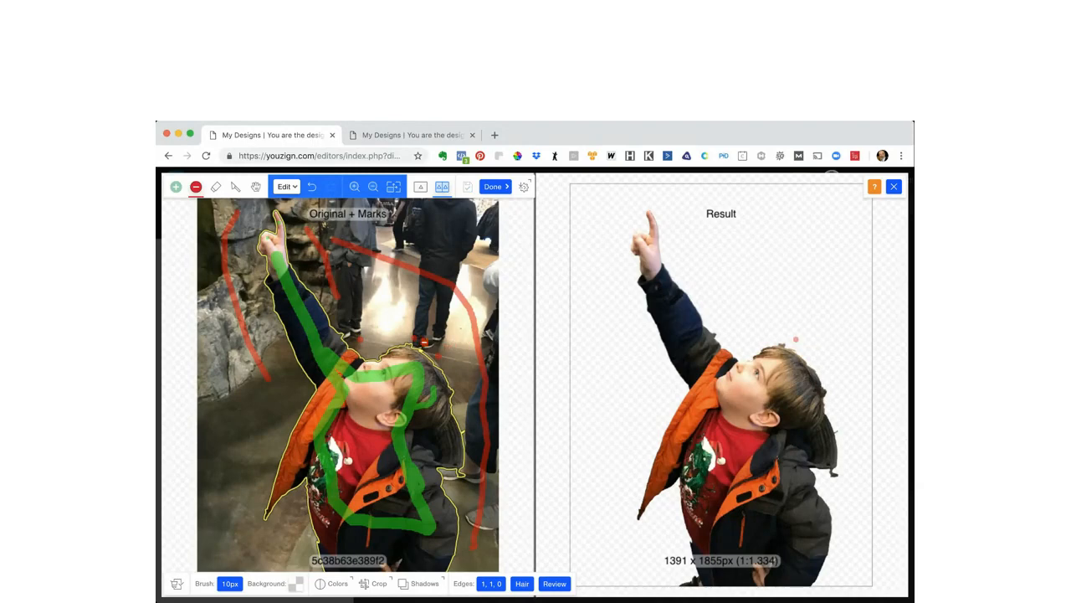
click(414, 342)
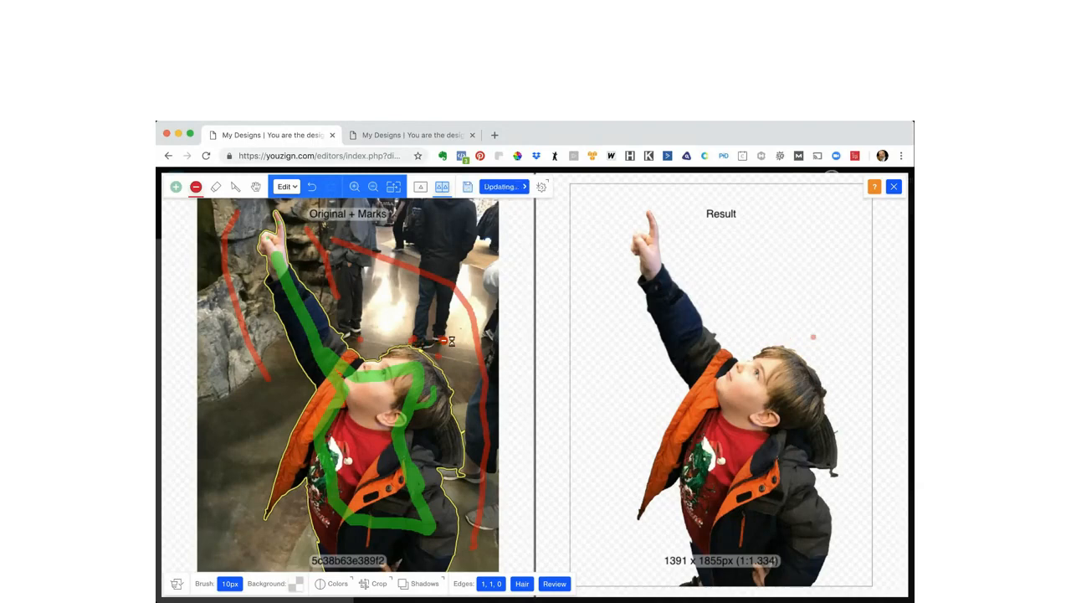
key(h)
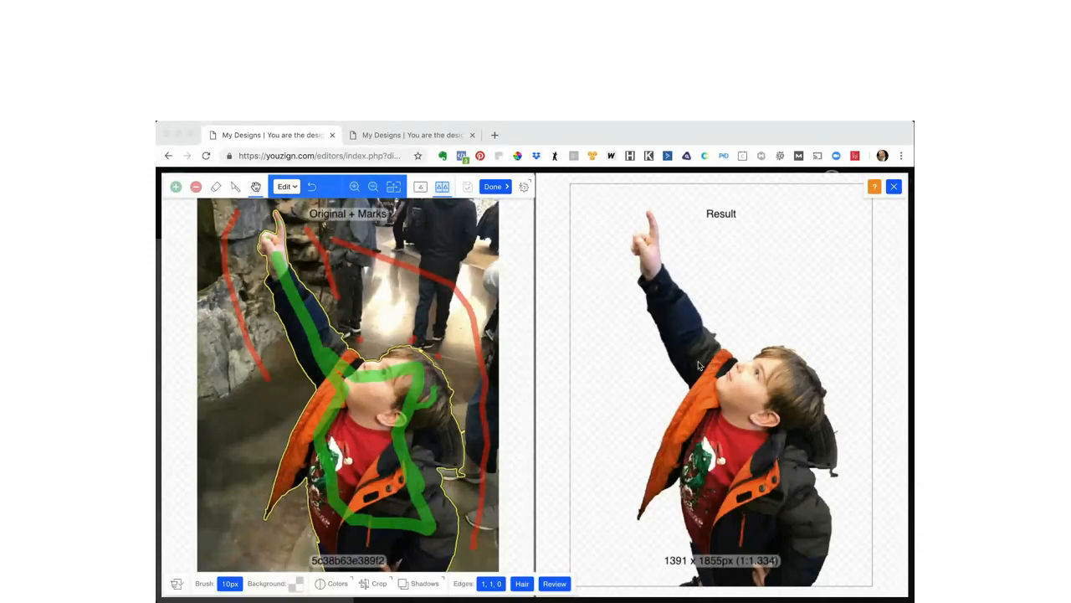
Step: Cut along the upper edge of the raised sleeve down to the collar with the scalpel, bending the line to follow the sleeve
click(195, 187)
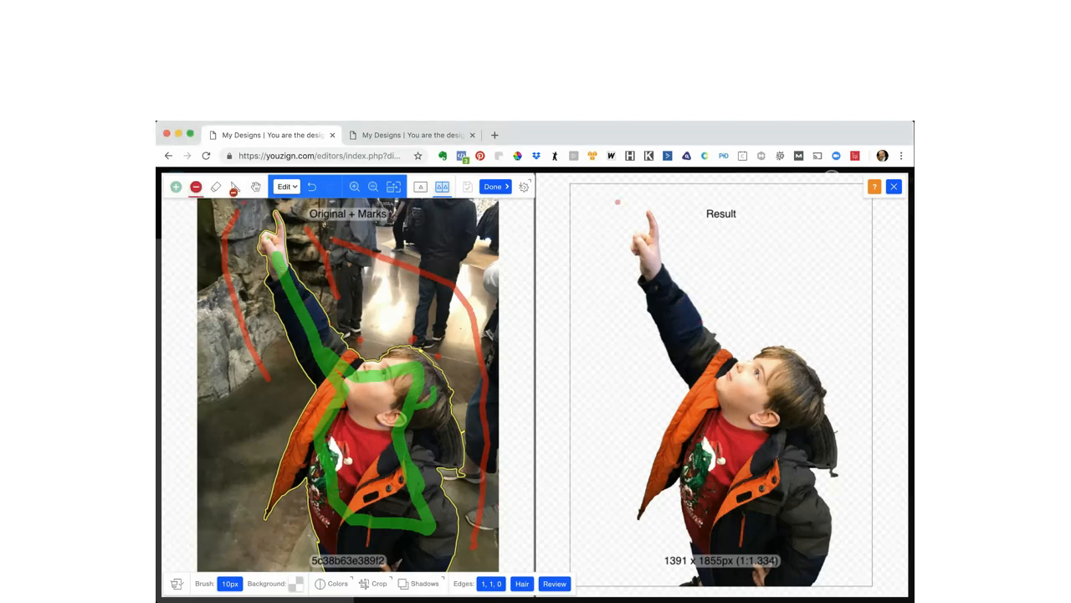
click(235, 188)
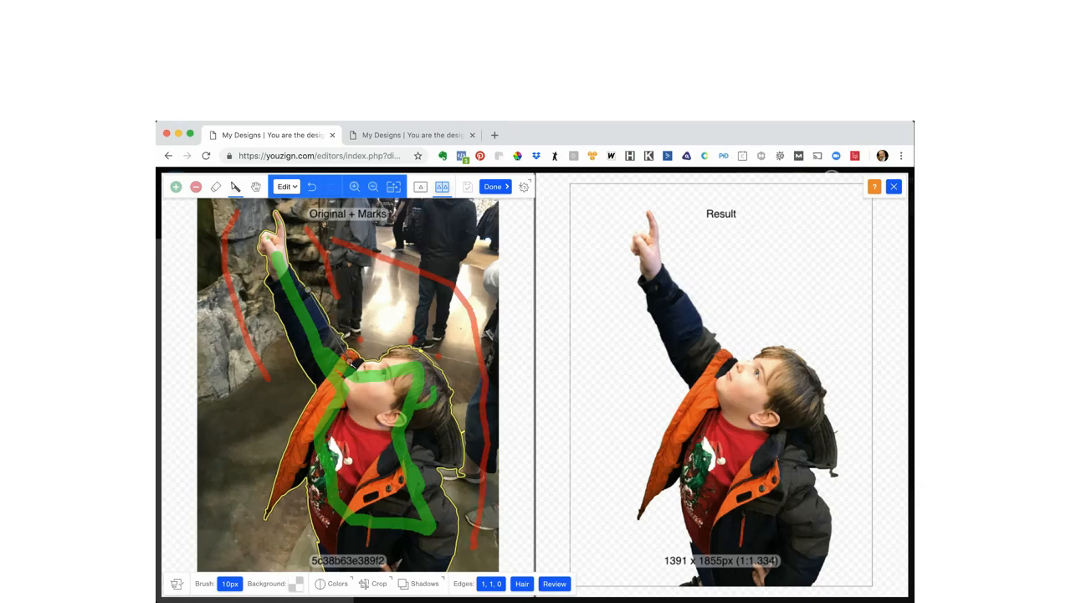
click(350, 362)
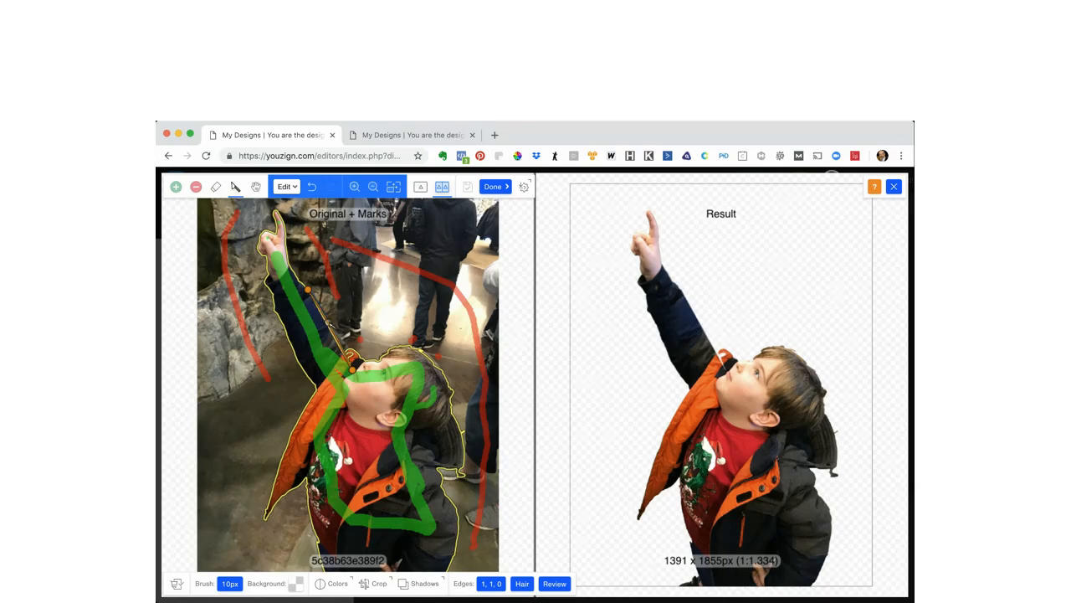
drag(341, 327, 329, 319)
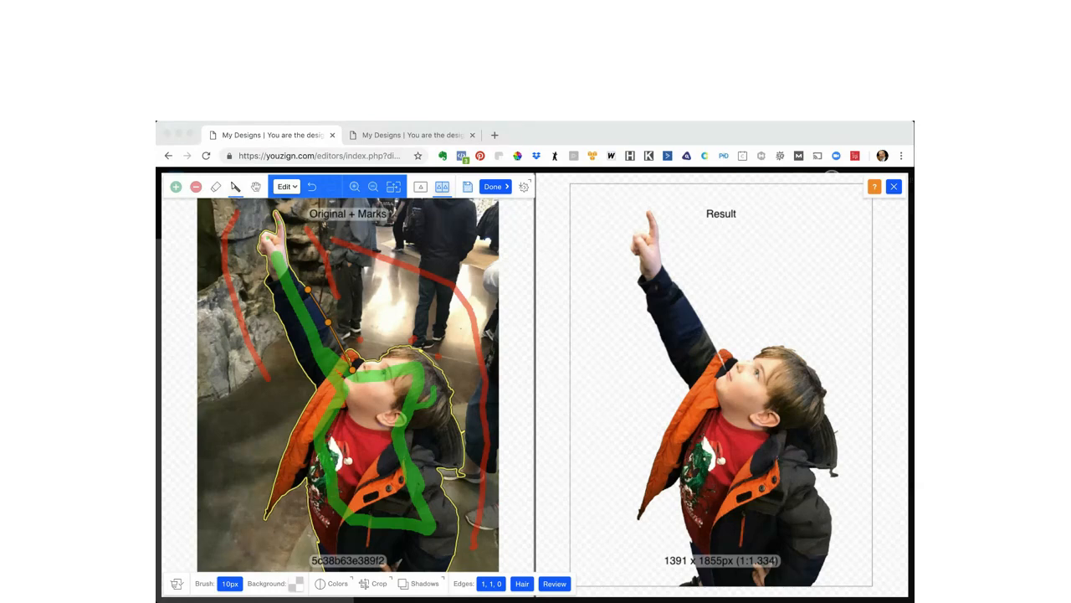
key(space)
Step: Cut along the lower edge of the raised sleeve from wrist to shoulder with the scalpel, adding points to curve it along the arm
click(237, 187)
click(269, 274)
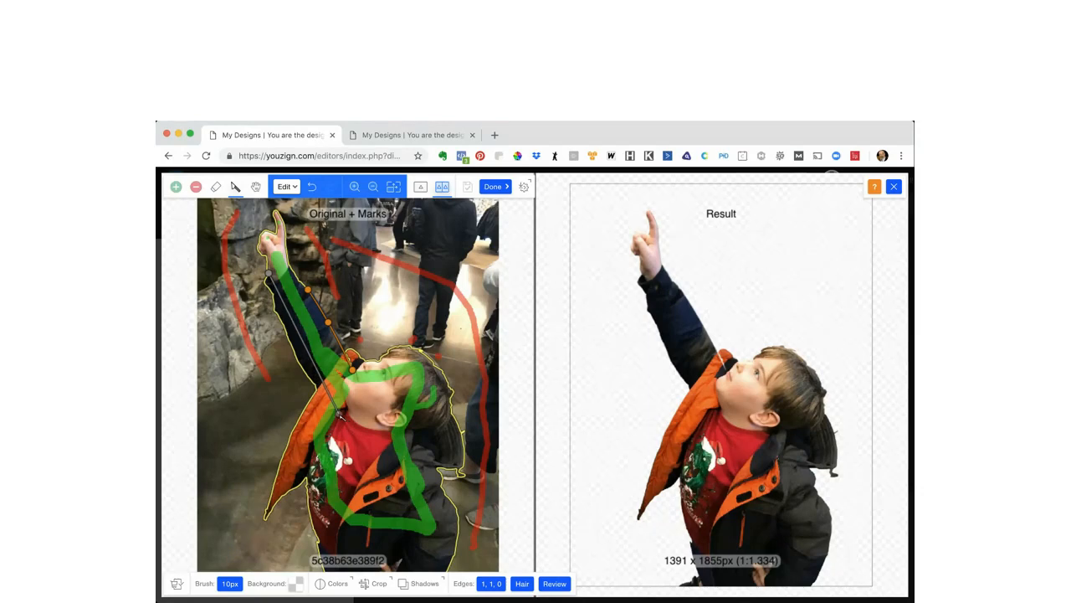
click(321, 385)
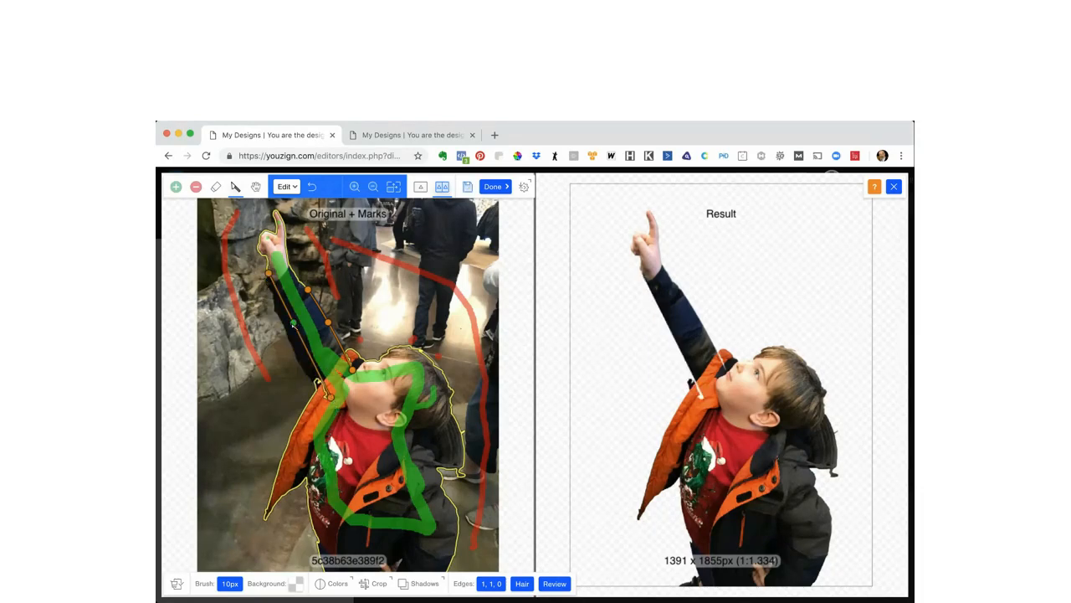
drag(296, 325, 288, 325)
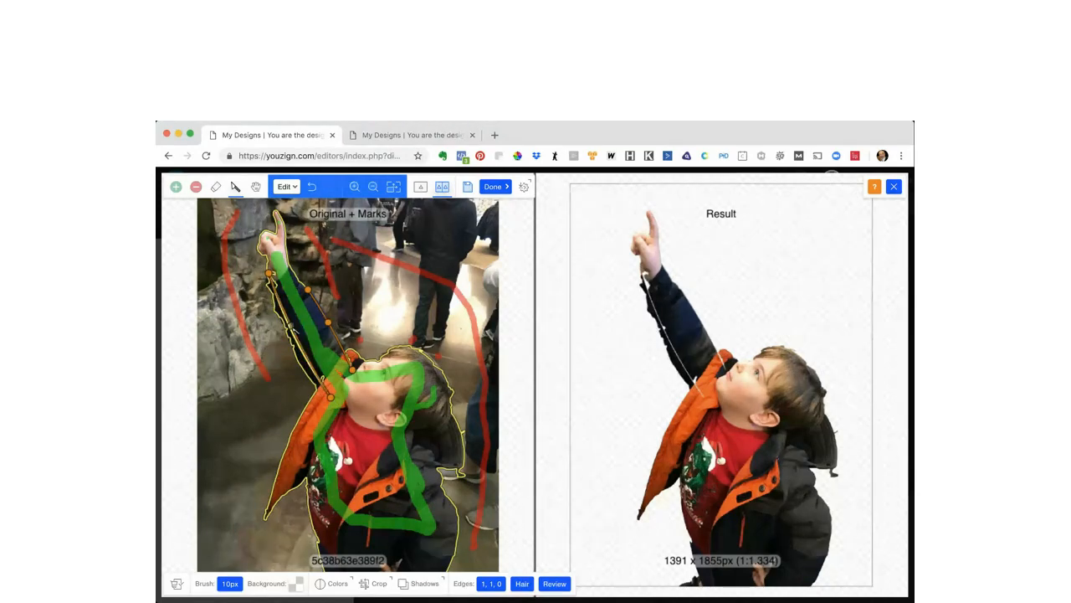
click(291, 325)
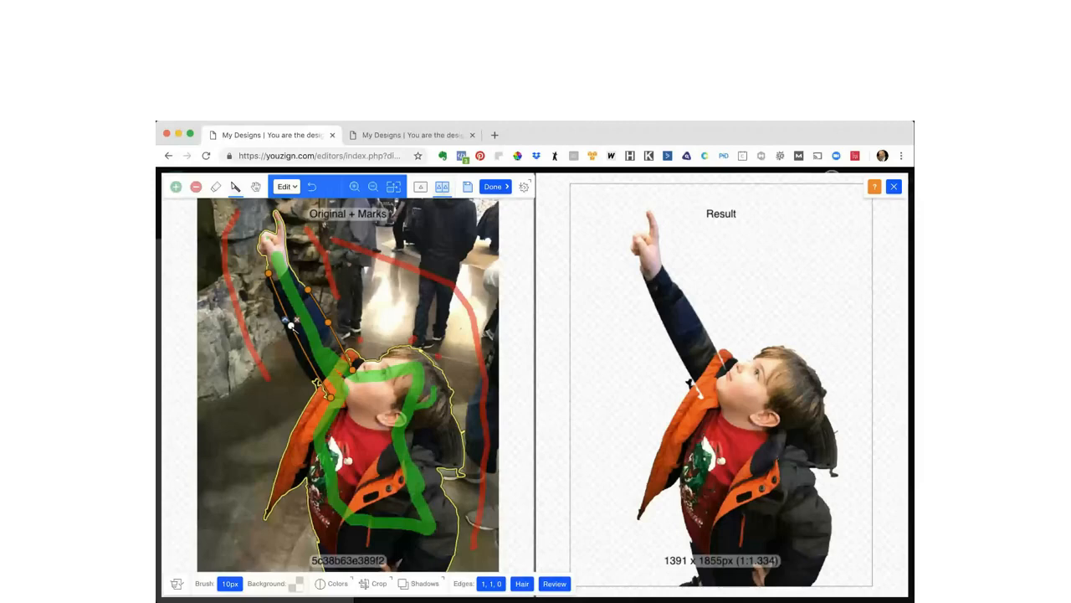
drag(291, 324, 287, 326)
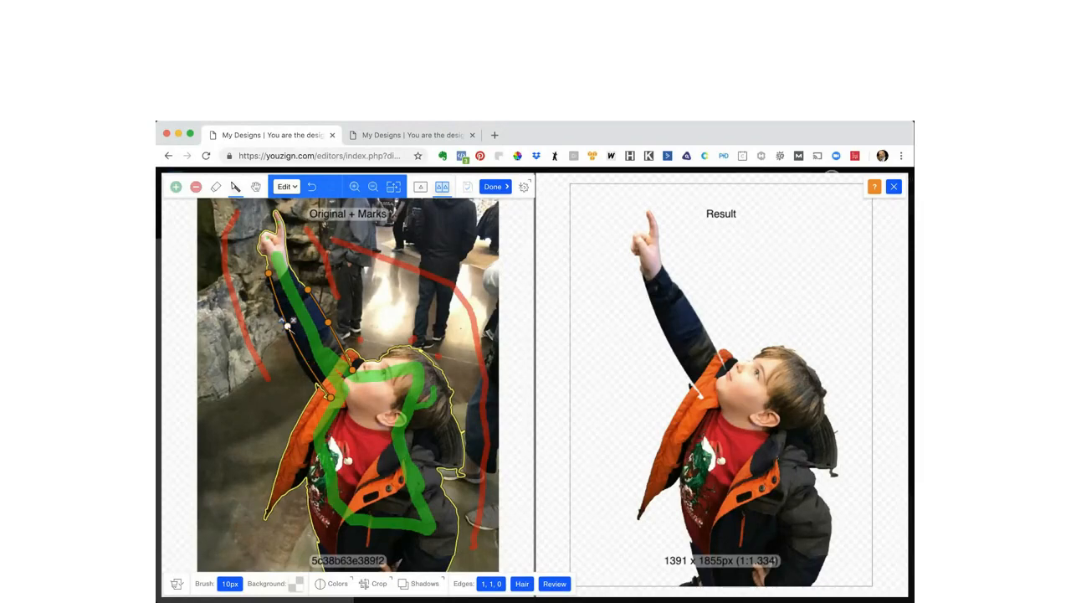
drag(288, 326, 286, 325)
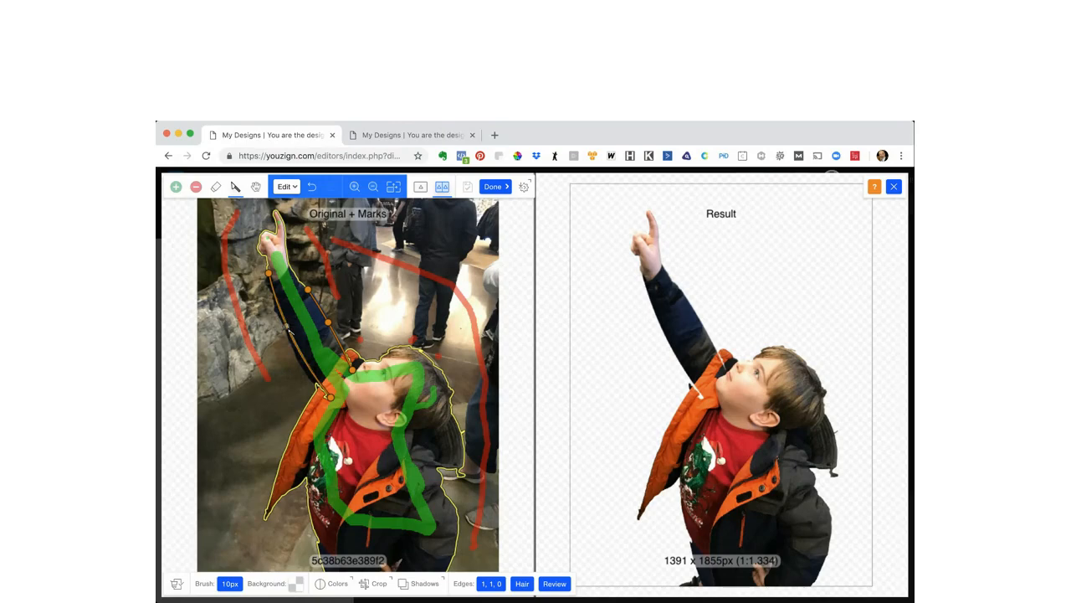
click(300, 355)
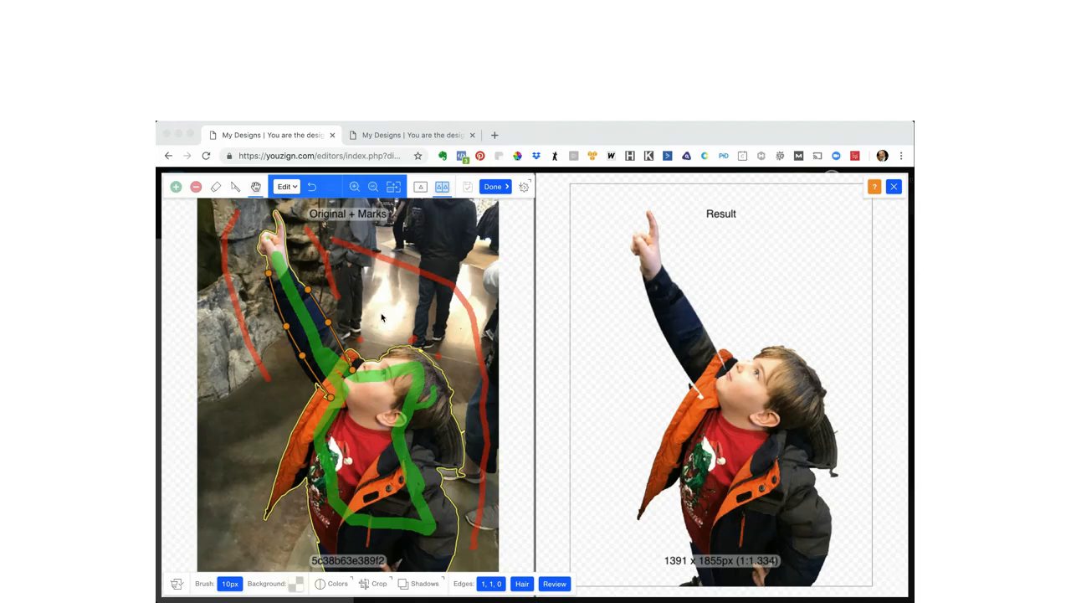
click(451, 416)
key(space)
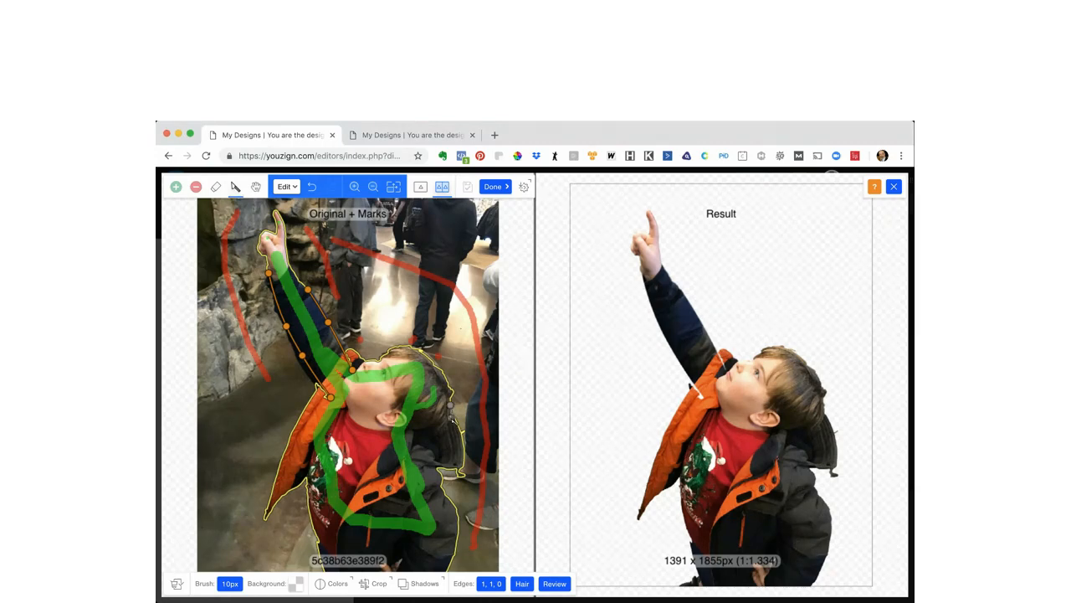
click(452, 410)
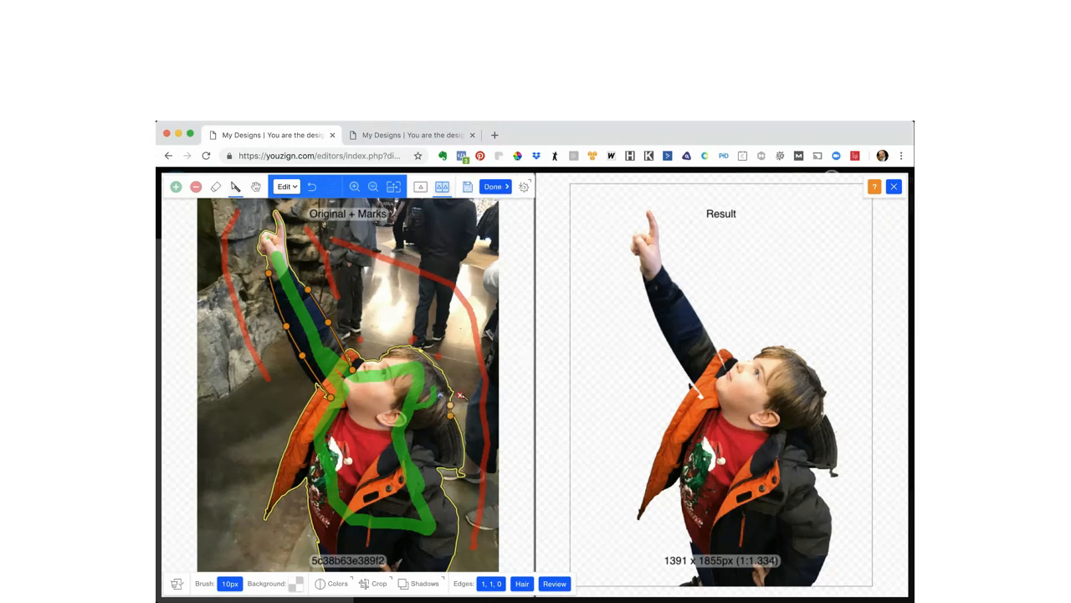
click(461, 395)
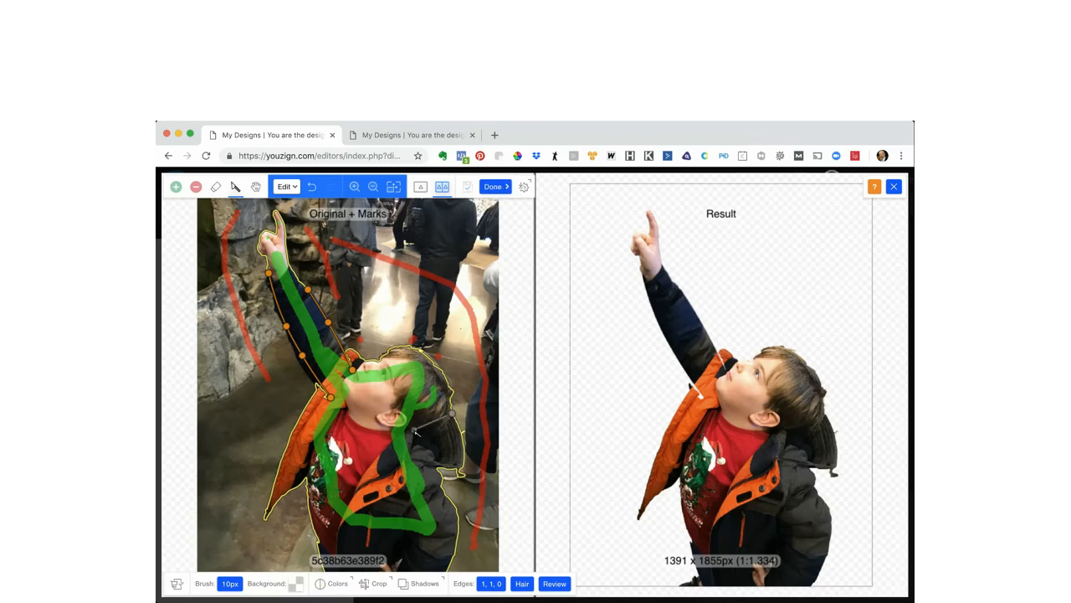
Step: Cut between the back of the boy's hair and the jacket hood with a curved scalpel line, repositioning its end near the ear
click(415, 429)
click(435, 425)
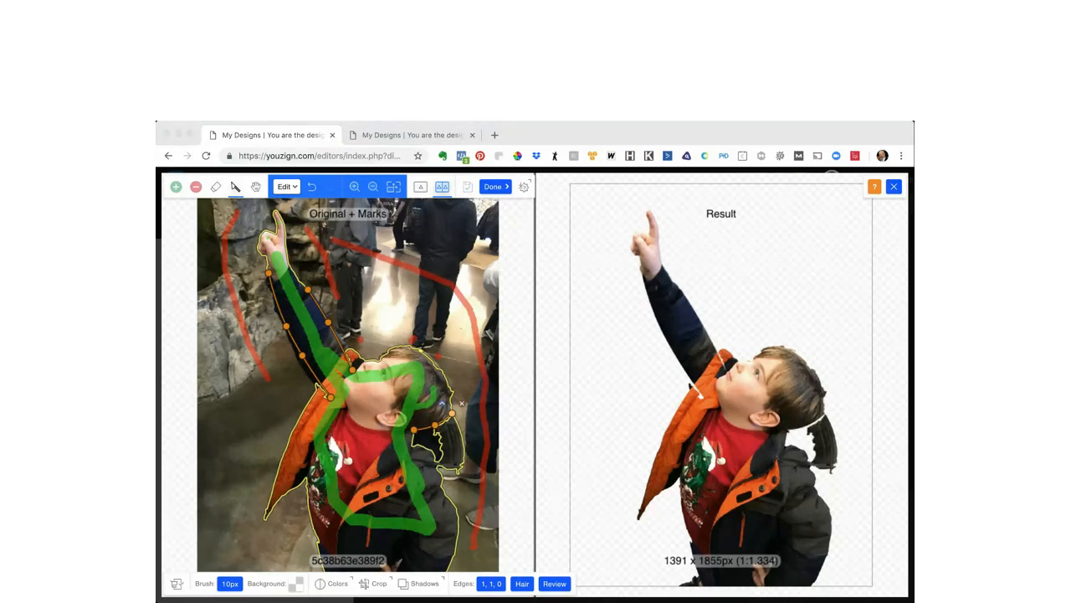
key(space)
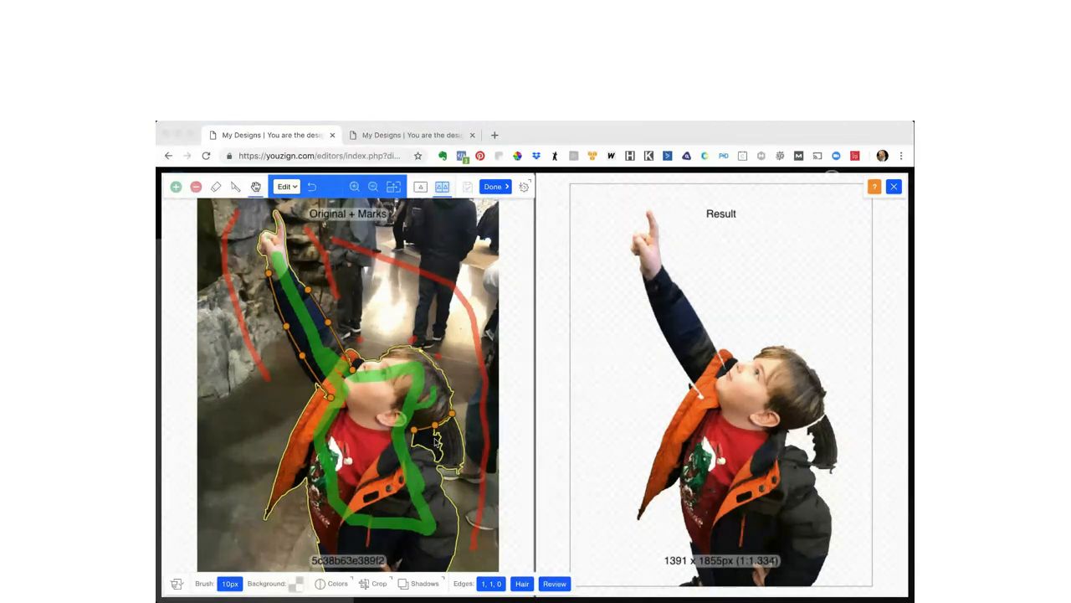
click(412, 440)
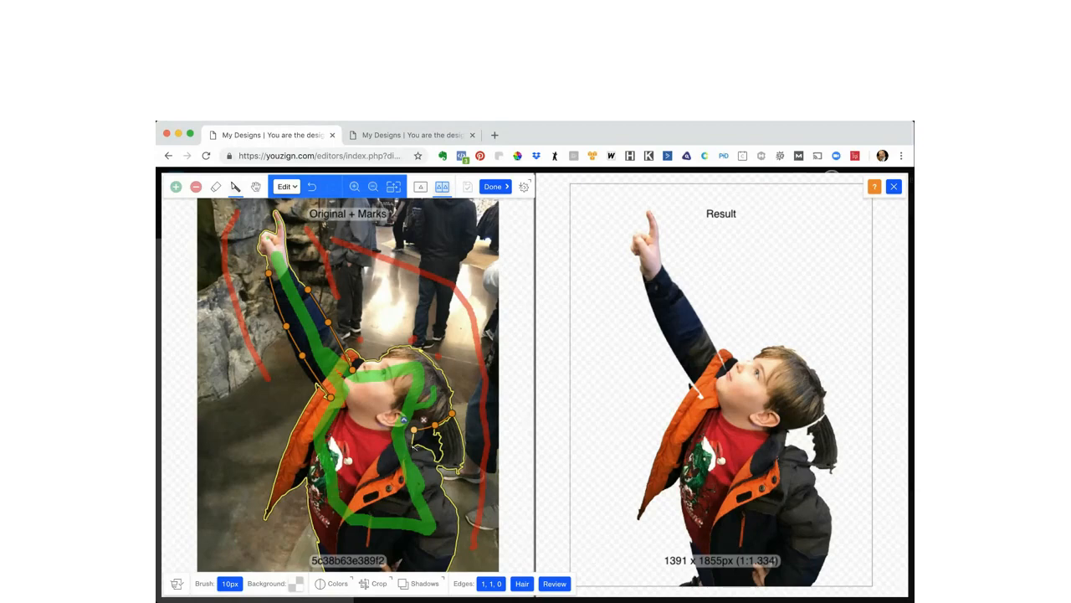
click(424, 418)
click(415, 430)
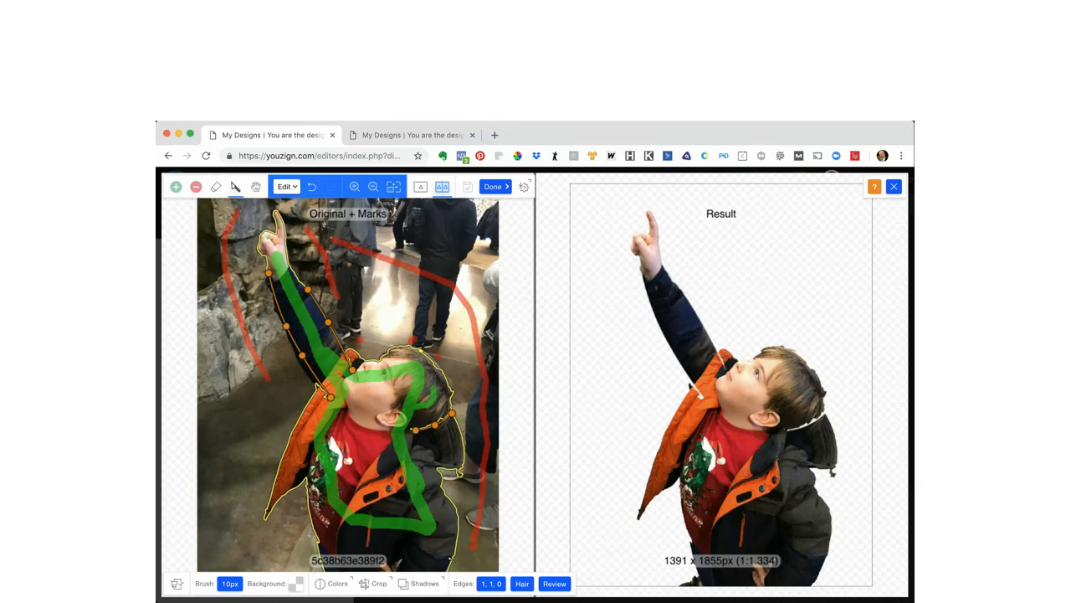
Step: Cut down the back of the jacket with an outward-curving scalpel line, and mark the hood behind the head as background
click(451, 556)
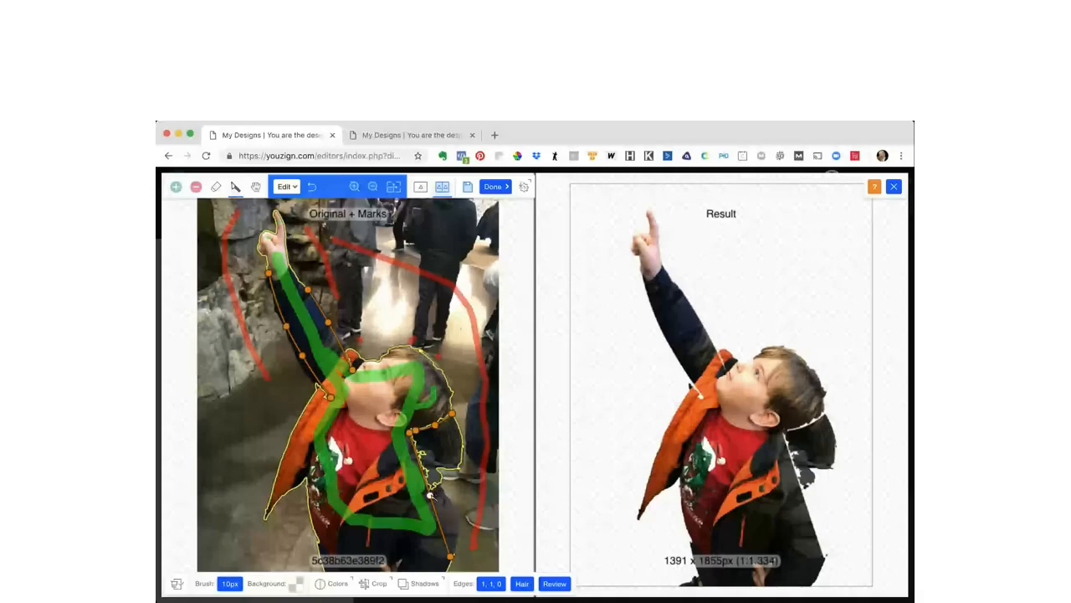
drag(431, 496, 444, 493)
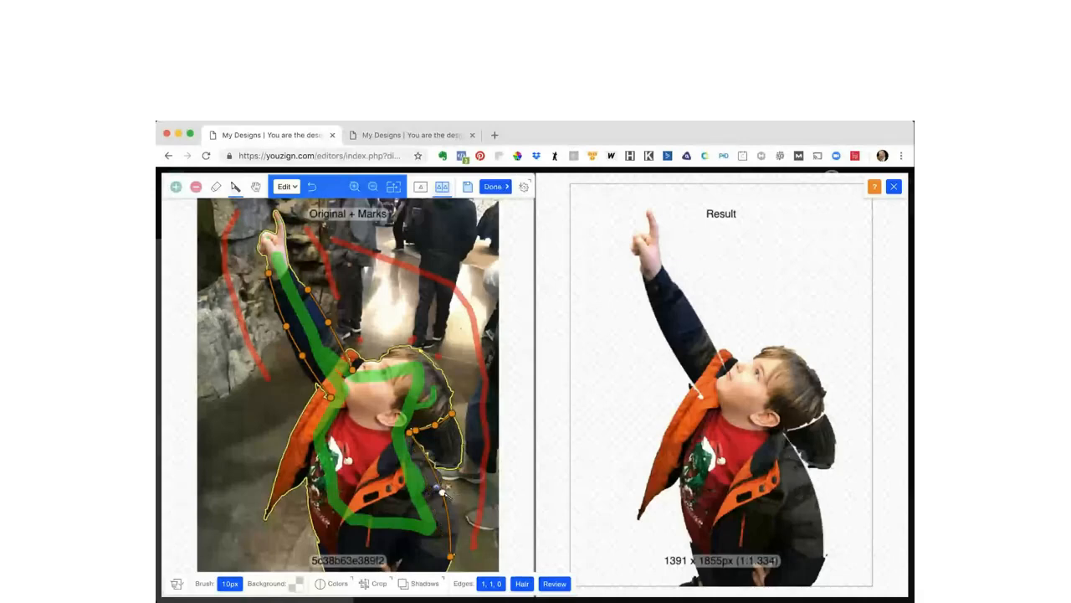
click(196, 188)
drag(446, 443, 494, 450)
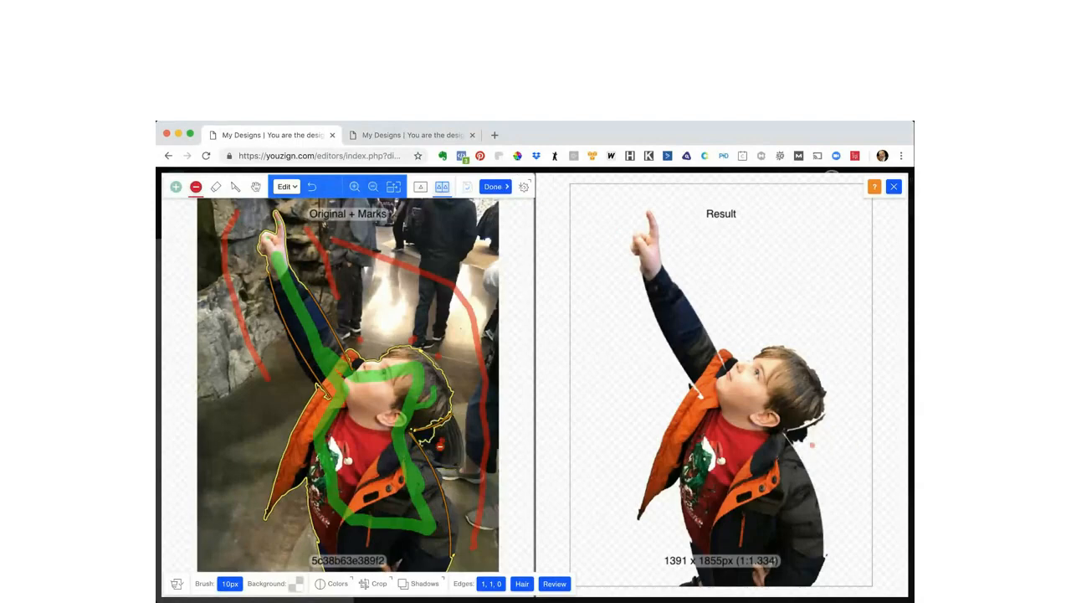
drag(432, 442, 423, 437)
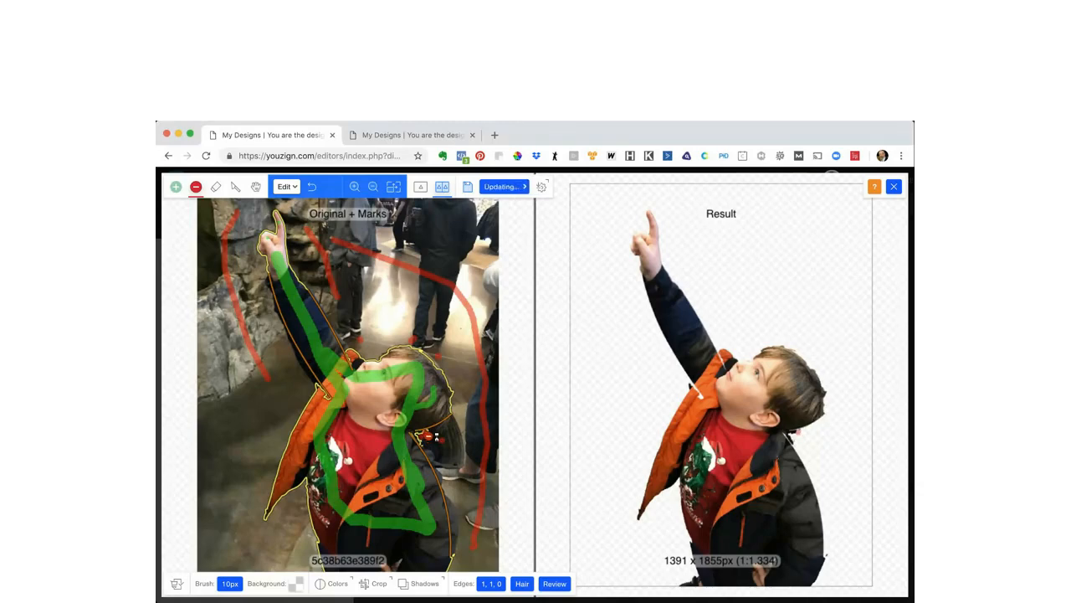
Step: Mark the leftover hood patches between the boy's neck and the back of the jacket as background
click(423, 436)
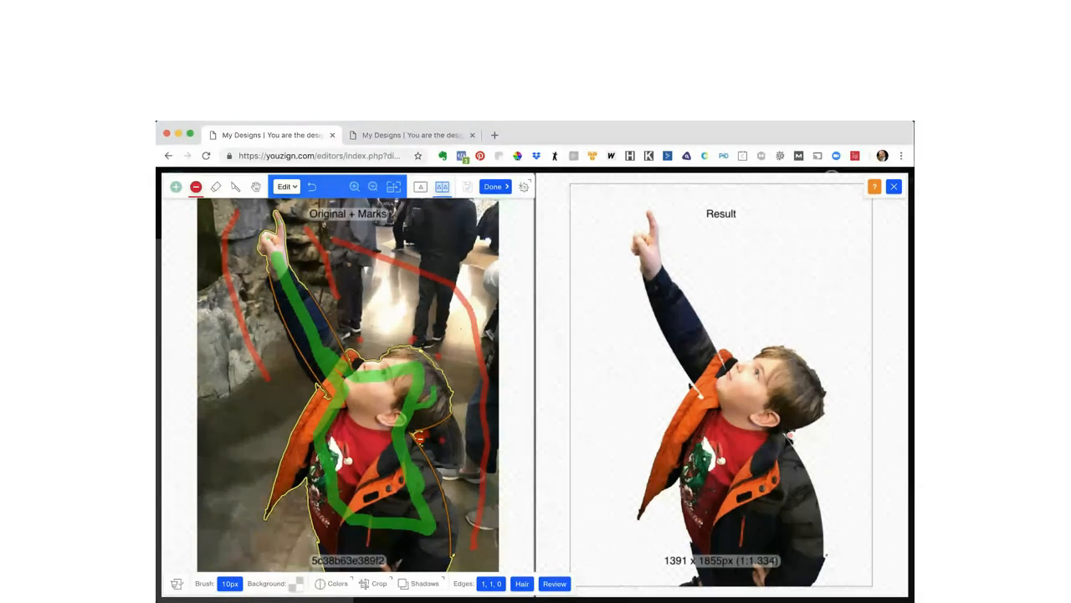
click(429, 443)
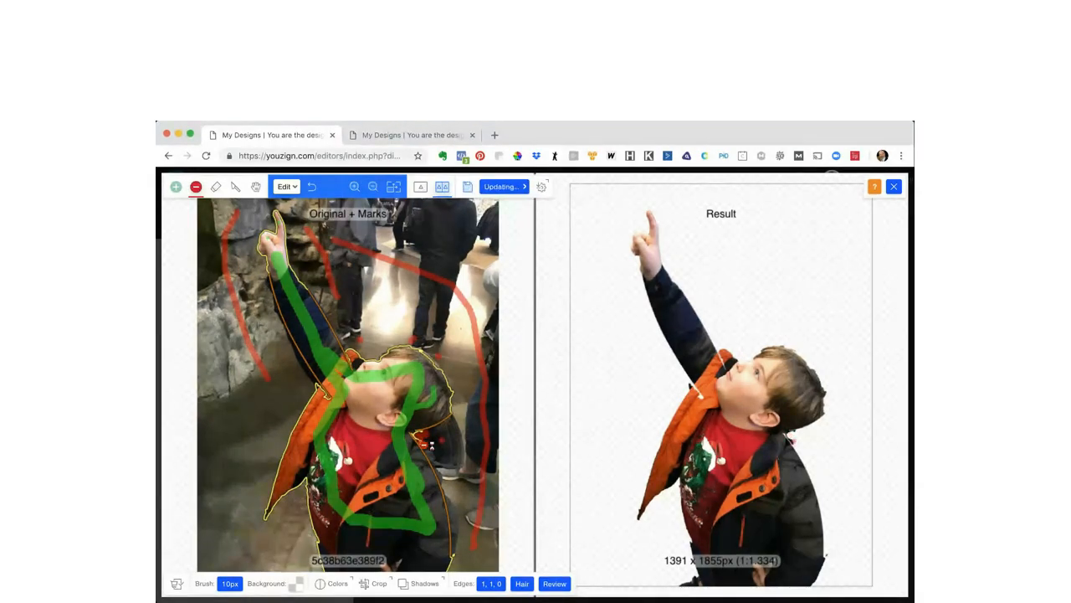
click(428, 443)
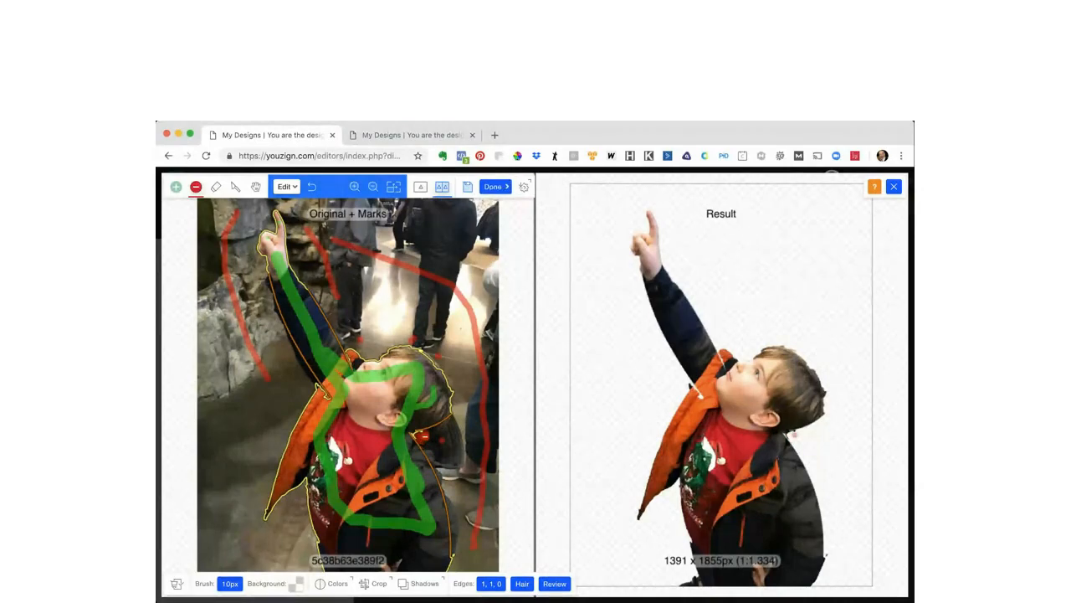
click(424, 435)
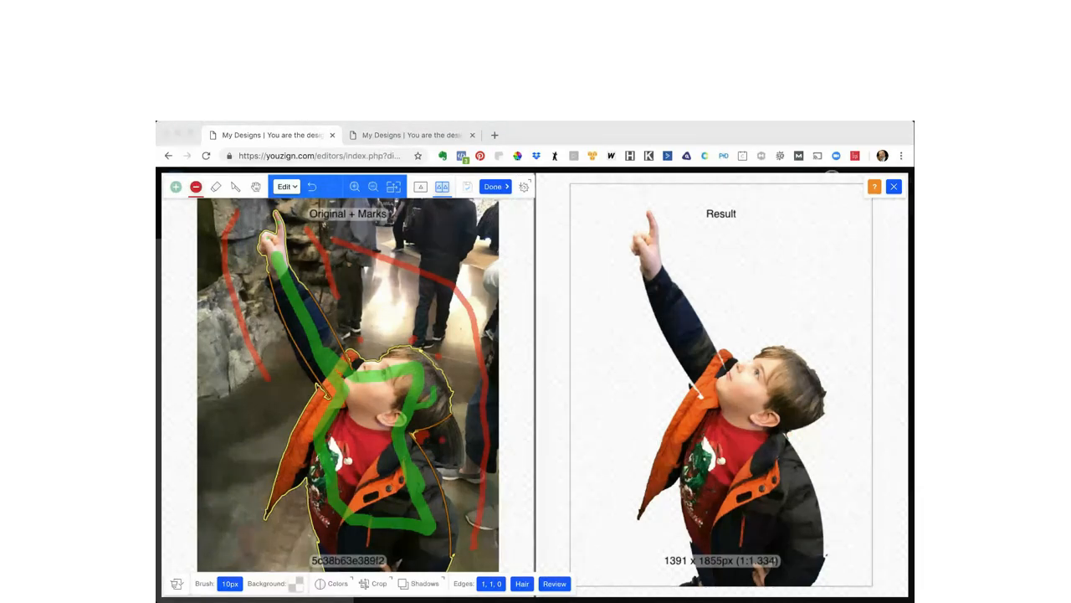
key(space)
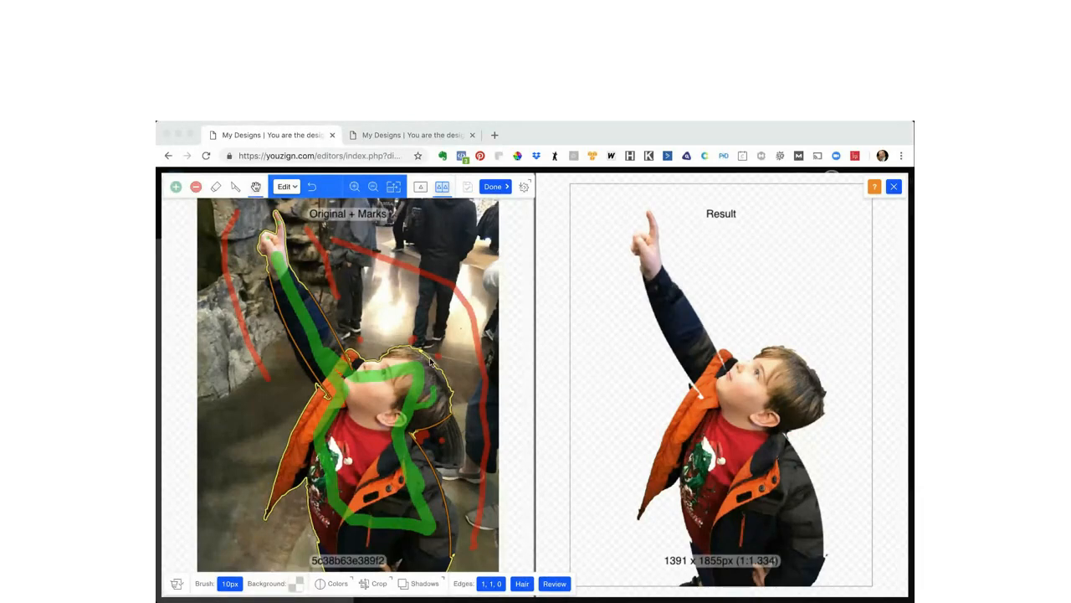
click(196, 187)
click(195, 187)
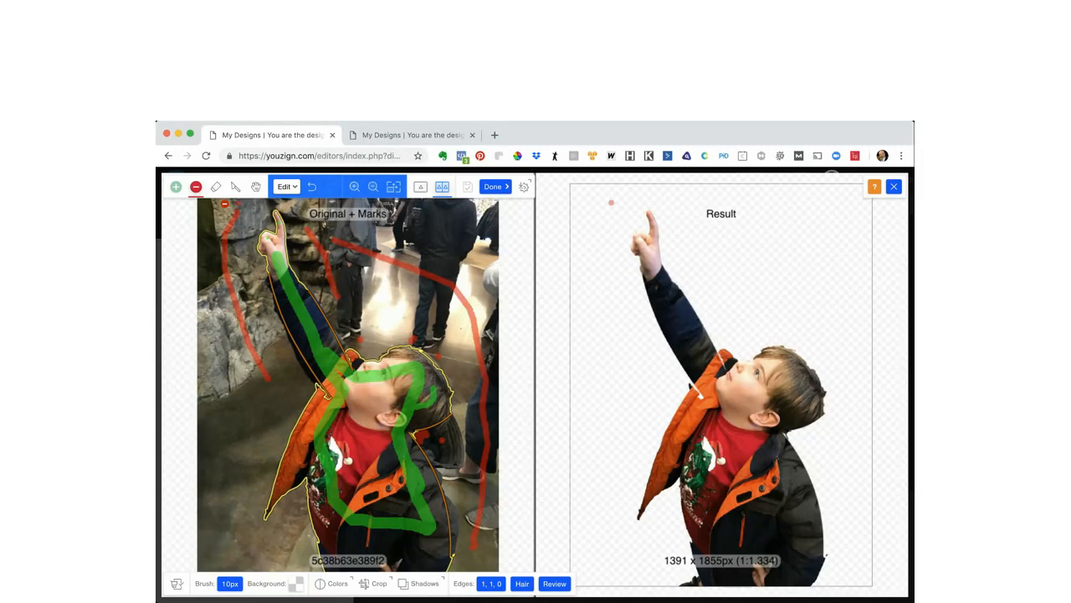
Step: Cut around the back of the boy's head with the scalpel, adding points from the crown to the existing cut at the nape
click(236, 186)
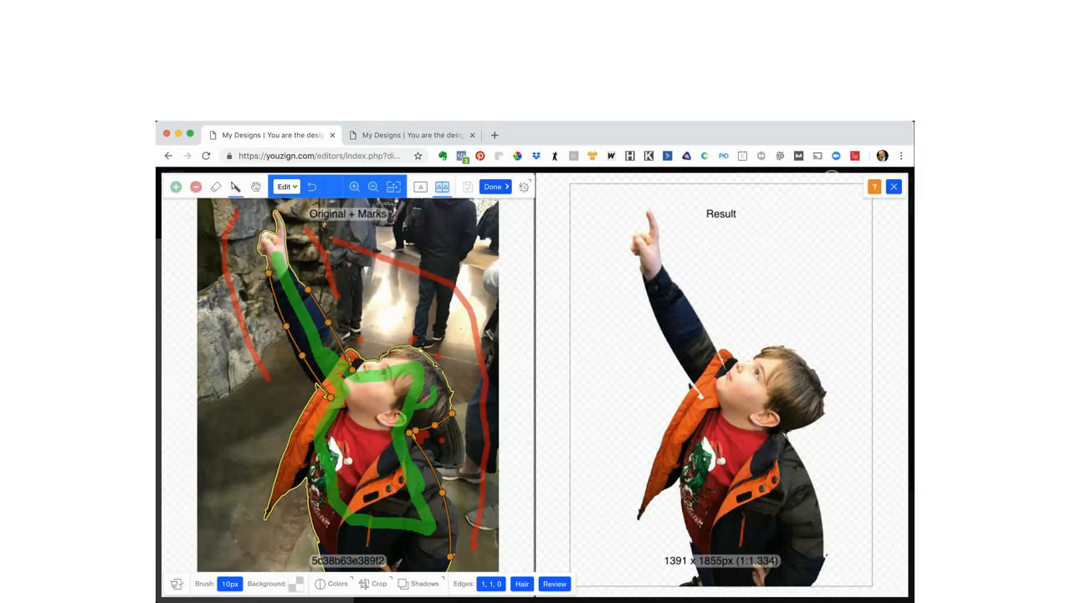
click(435, 365)
drag(450, 391, 461, 406)
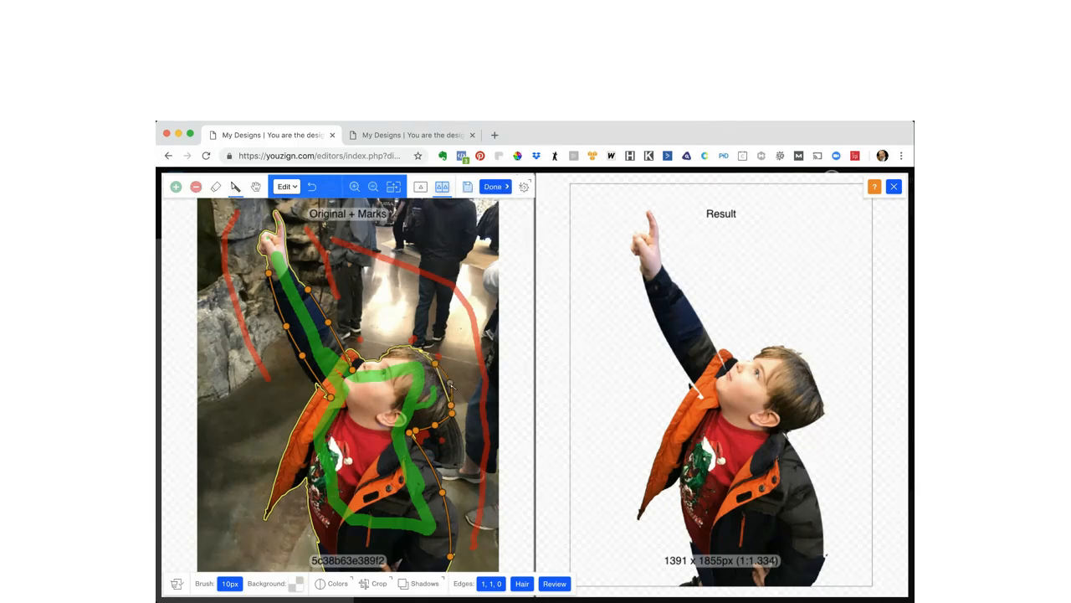
click(449, 381)
drag(450, 382, 453, 405)
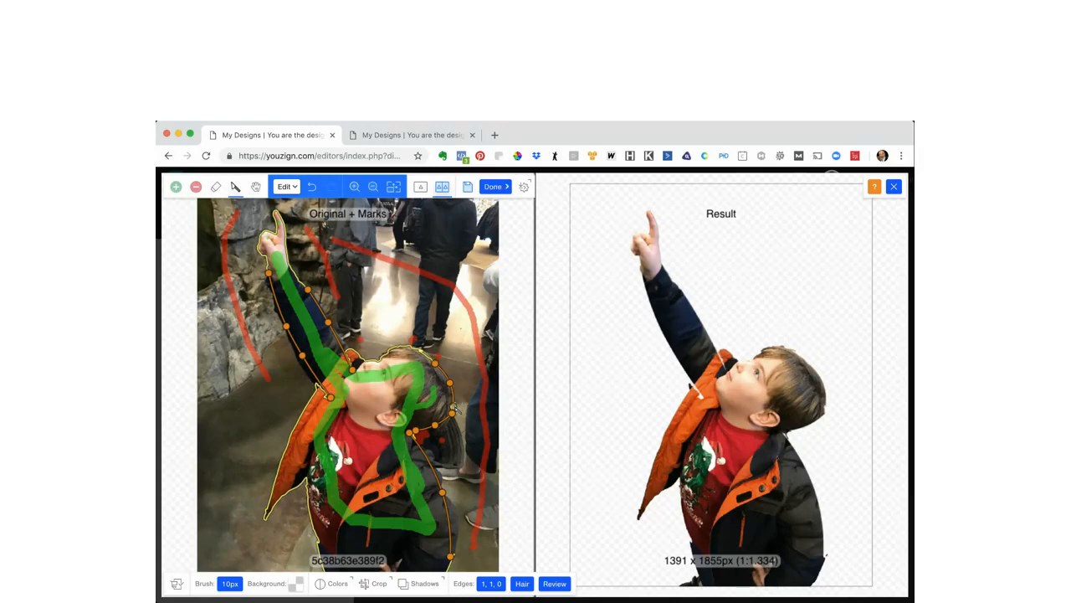
click(453, 407)
click(453, 408)
click(453, 407)
key(super+shift+2)
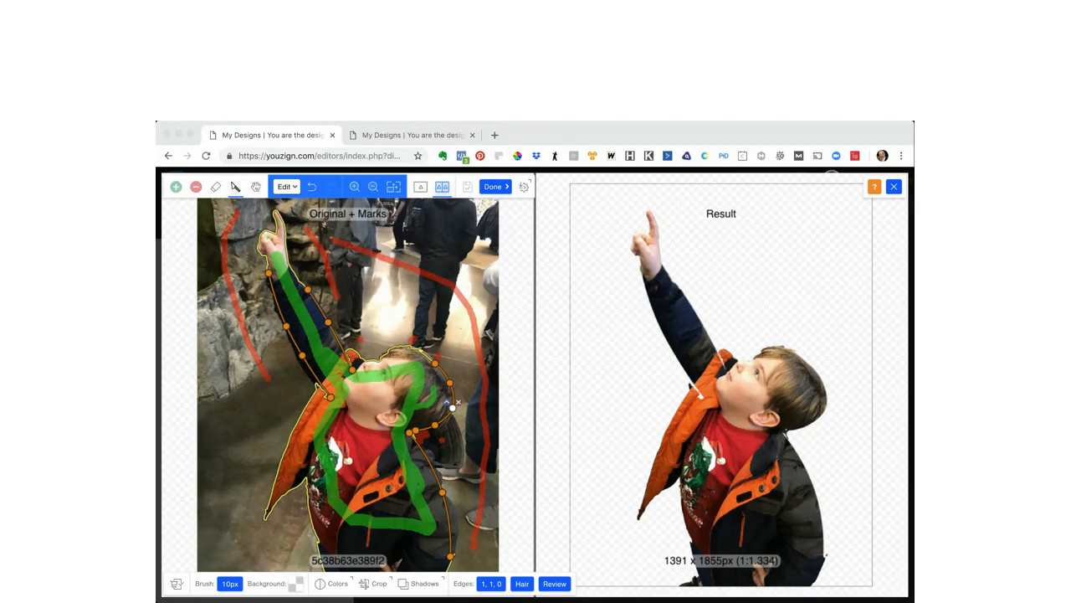
Step: Cut along the top of the boy's hair with the scalpel, placing points from above the forehead to the crown
key(h)
click(391, 353)
click(234, 189)
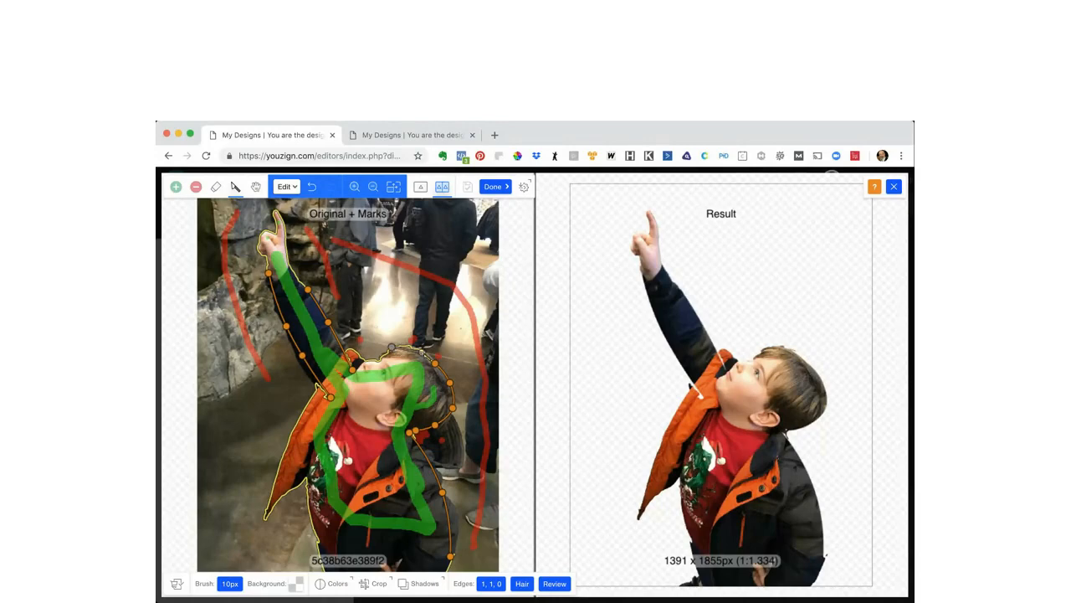
click(416, 355)
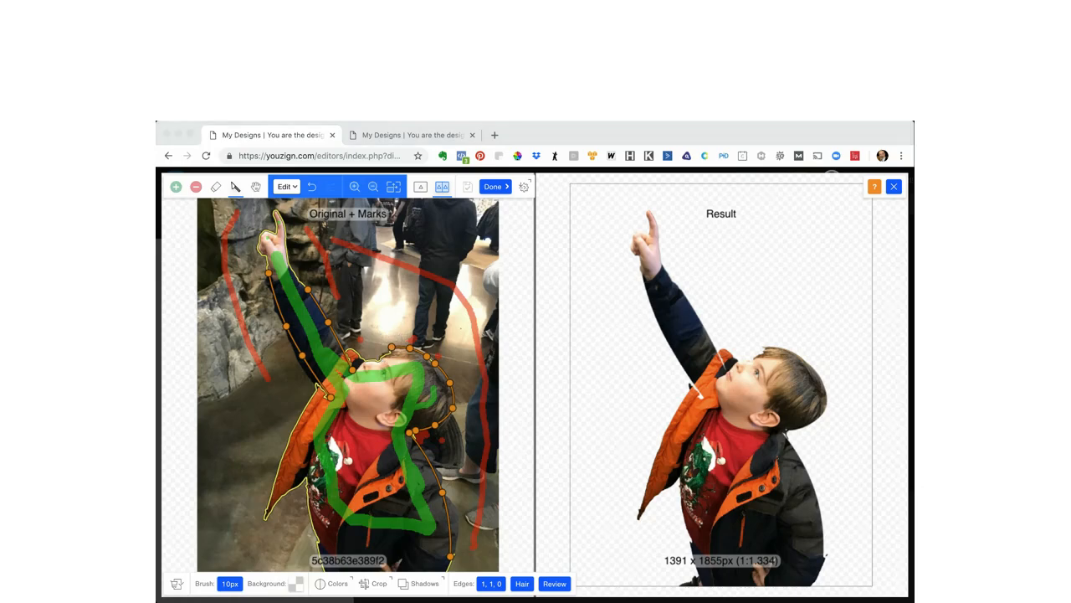
key(h)
Step: Cut between the open orange jacket flap and the red shirt with the scalpel, bending the line along the shirt's edge
click(315, 533)
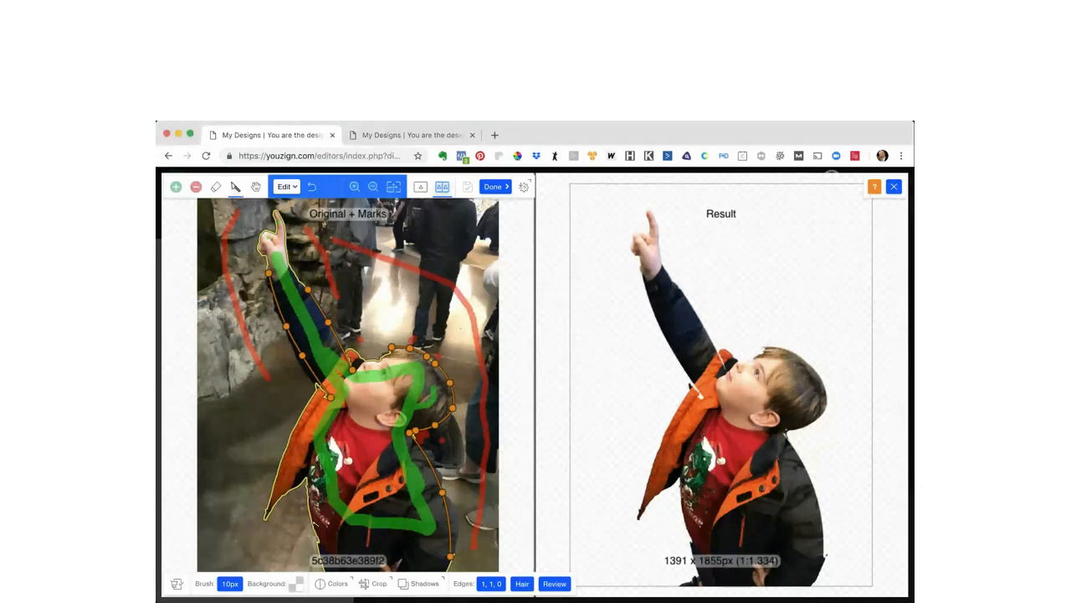
click(311, 523)
click(334, 410)
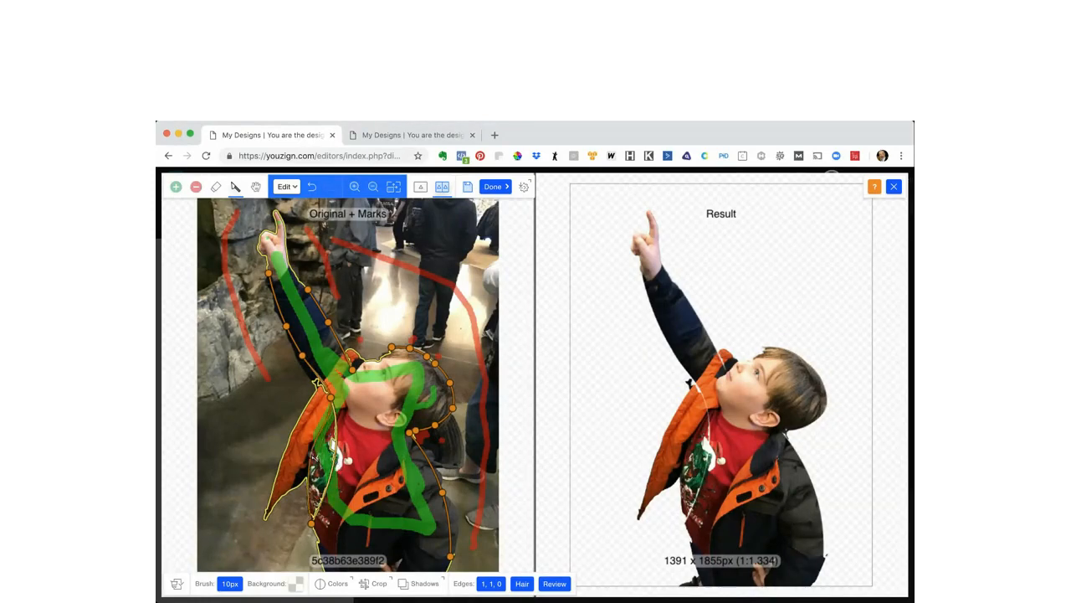
click(309, 453)
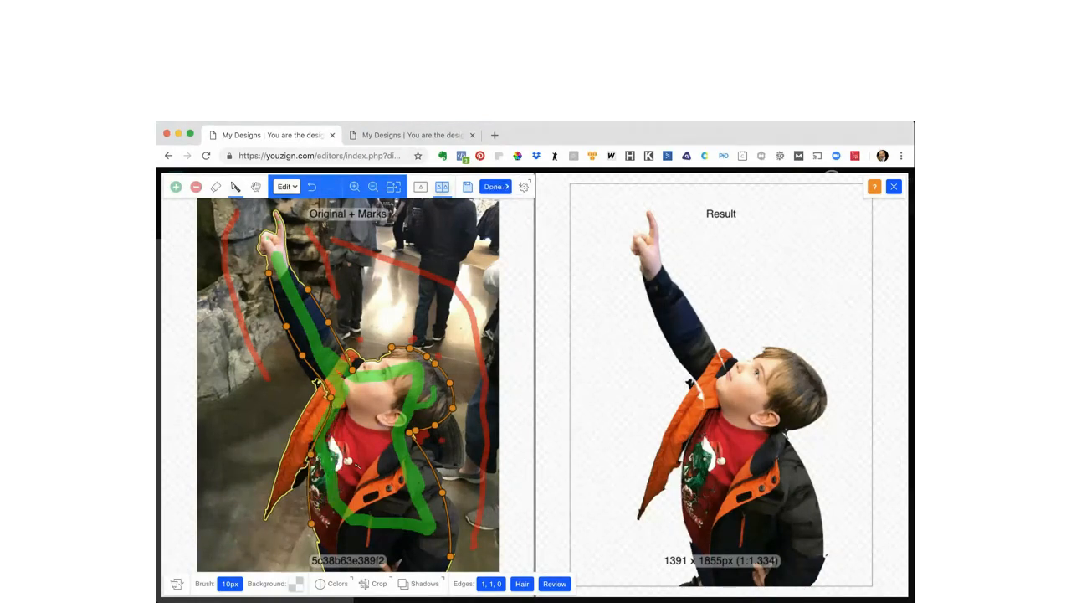
Step: Mark the open orange jacket flap beside the red shirt as background, dismissing the tip about marks that cross boundaries
click(195, 186)
click(318, 413)
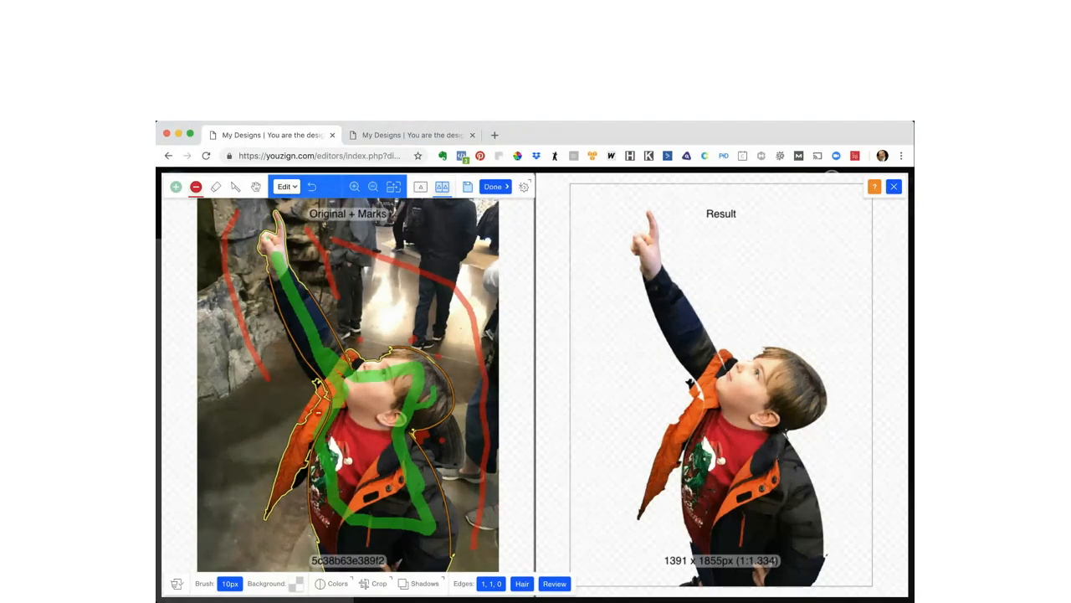
click(318, 419)
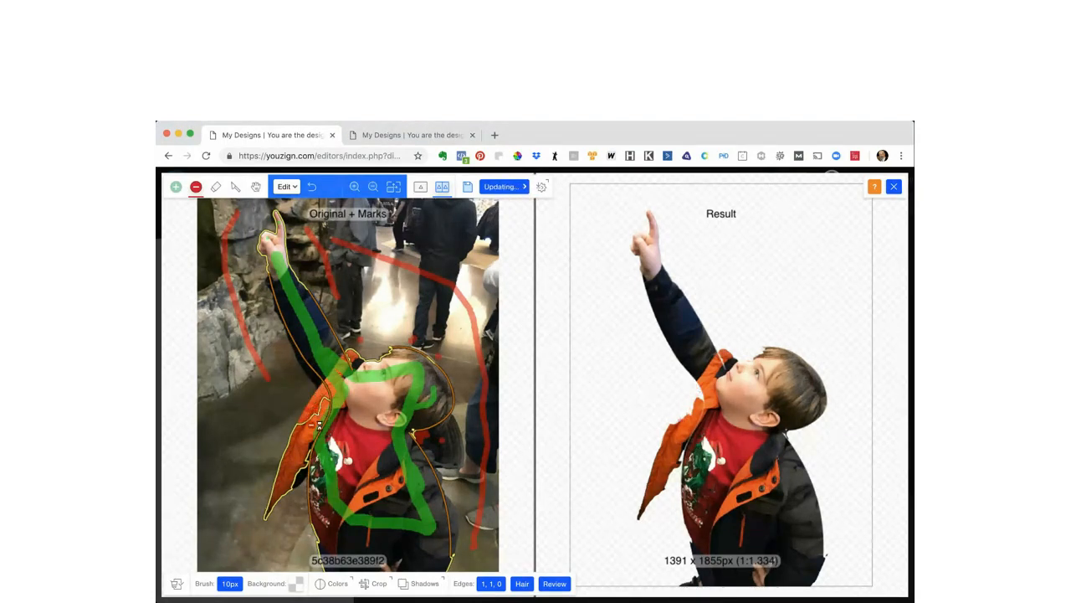
drag(319, 425, 294, 464)
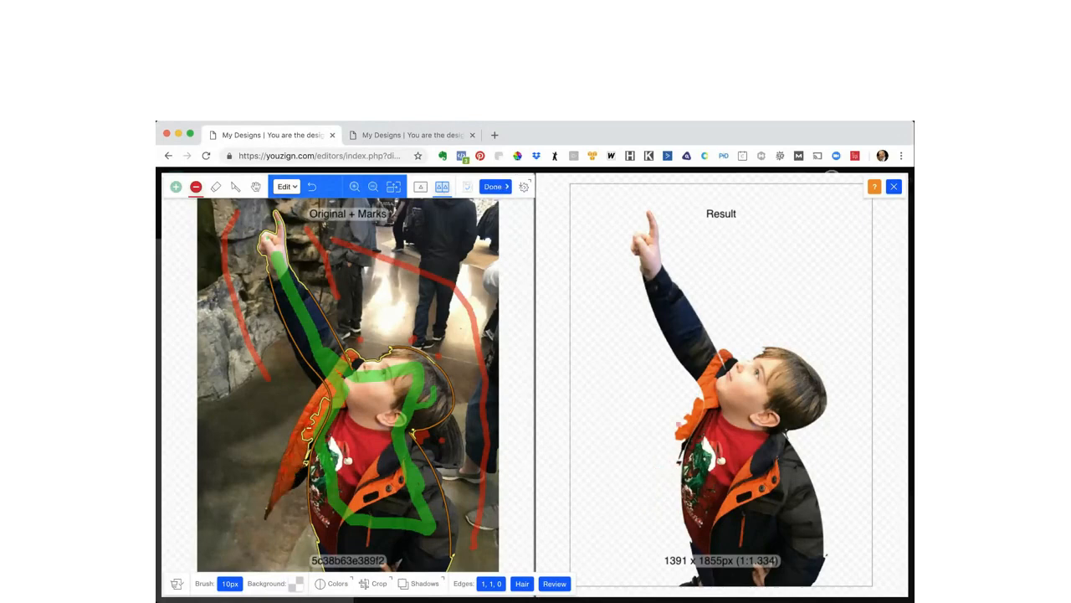
click(306, 424)
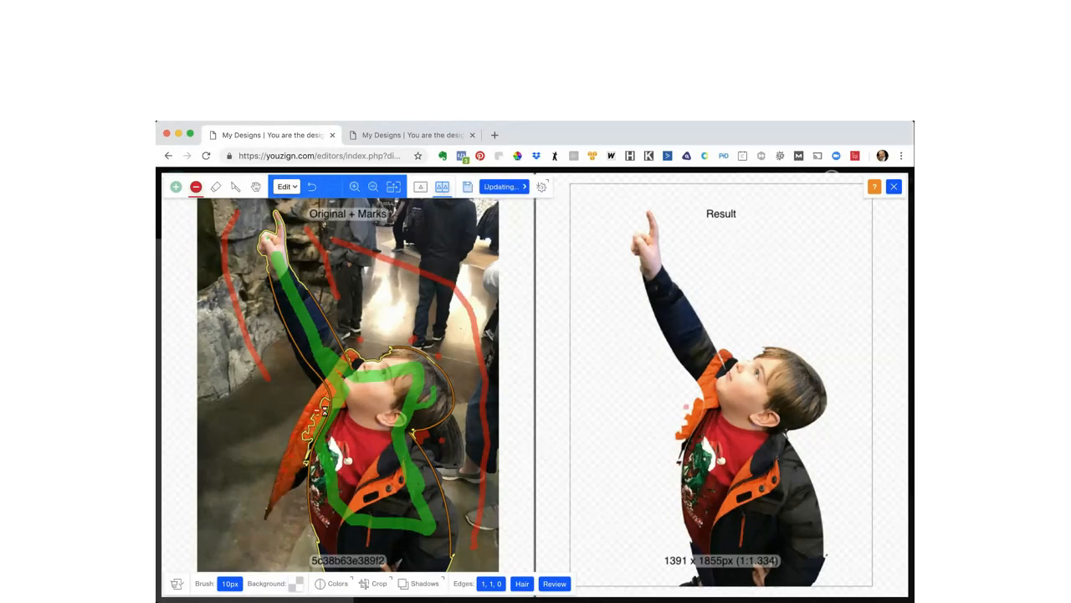
click(332, 405)
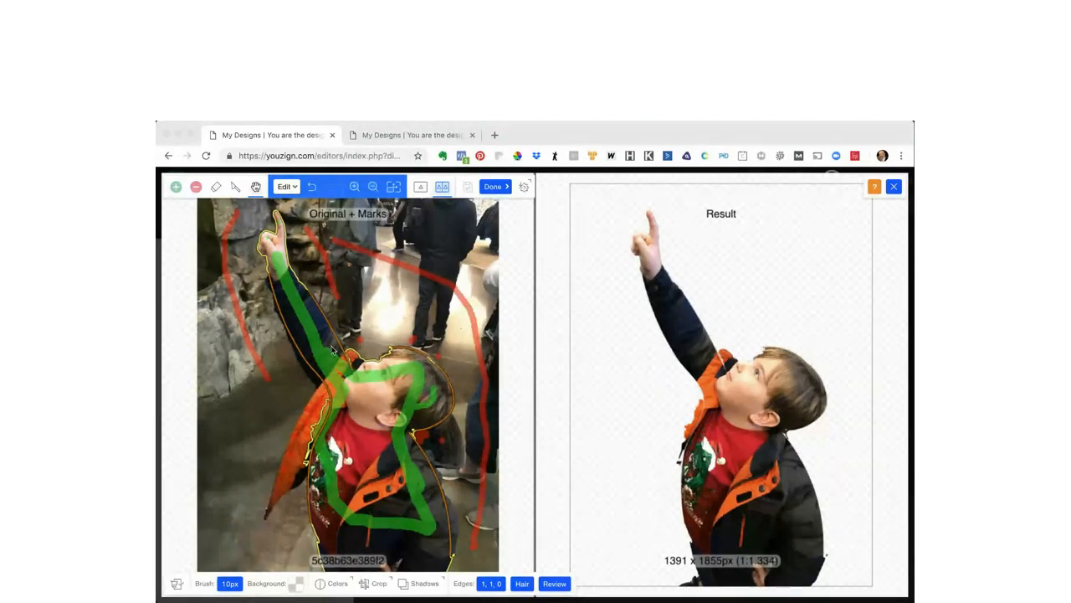
click(327, 382)
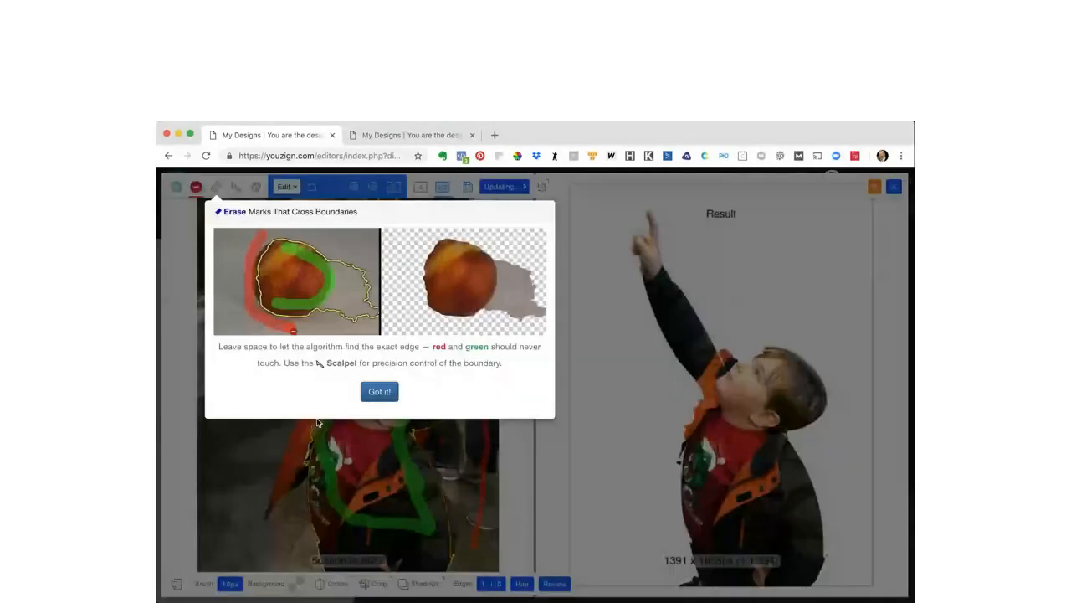
click(379, 390)
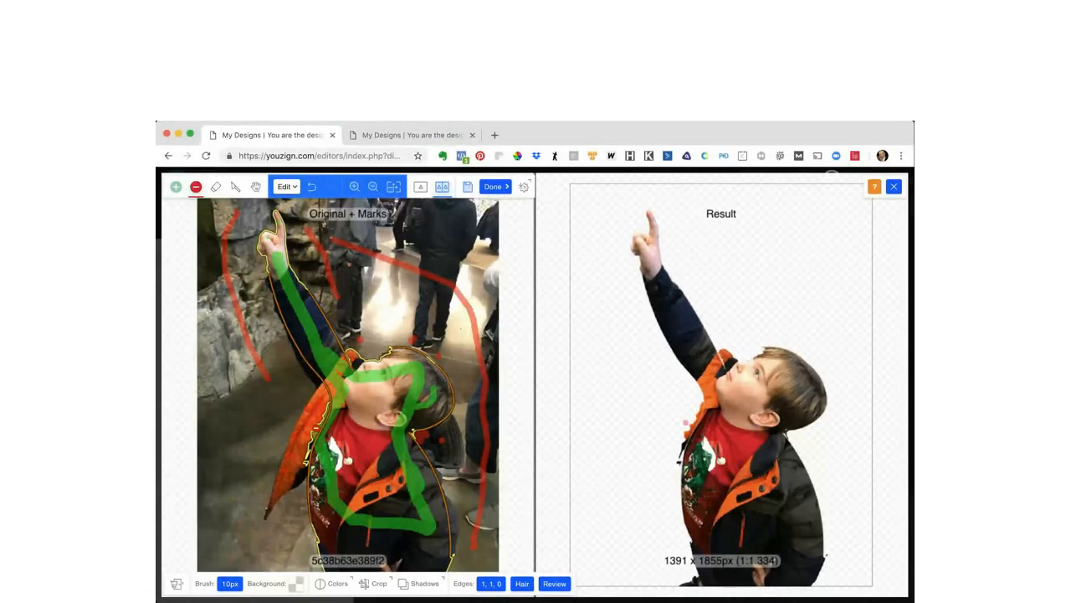
Step: Mark the remaining orange fragments along the red shirt's front edge as background
click(315, 436)
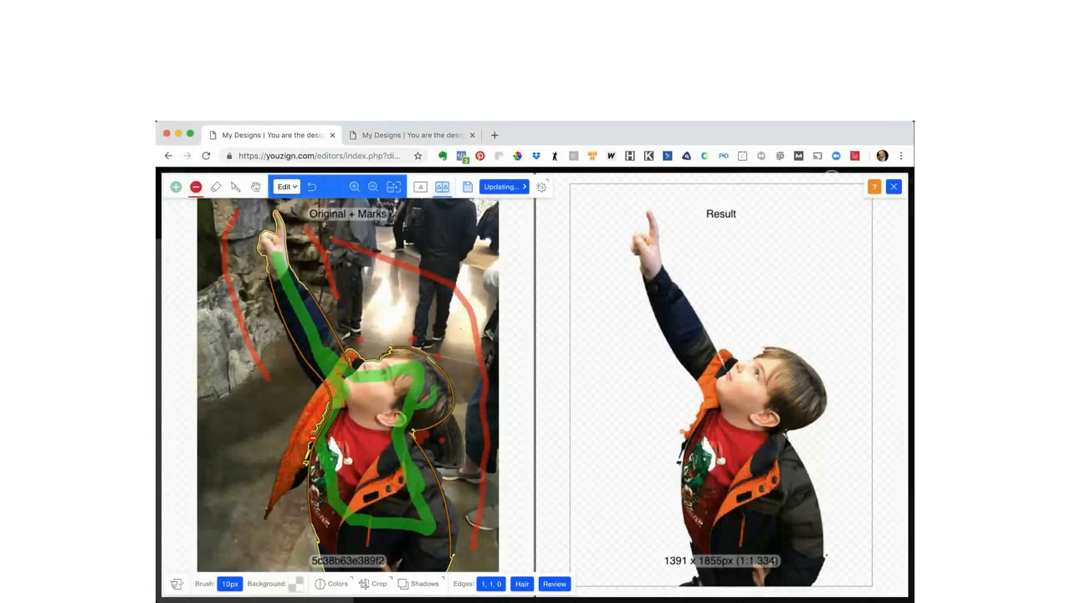
click(318, 446)
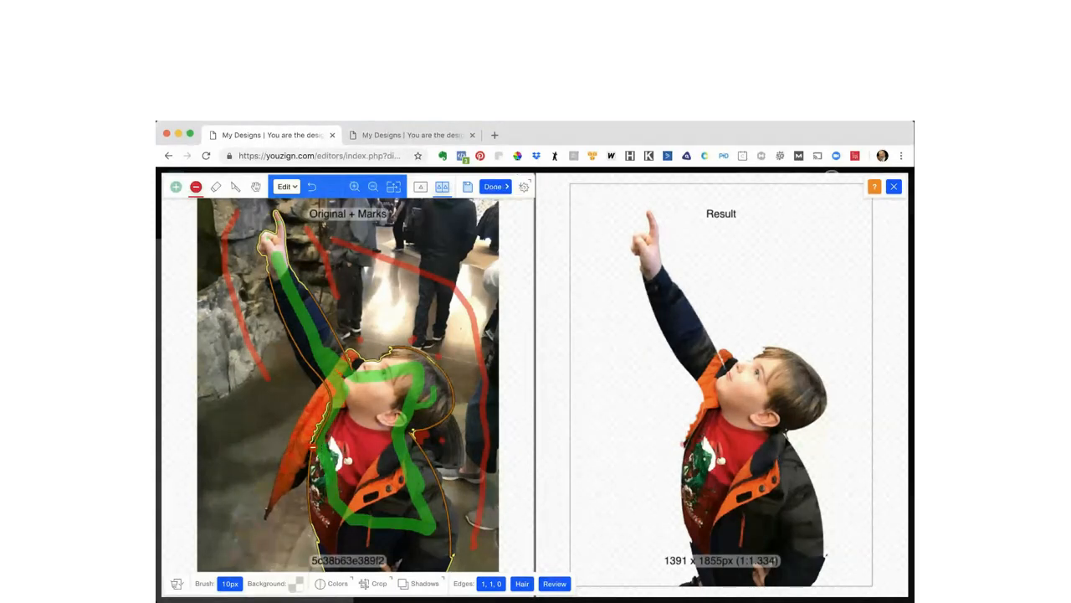
click(318, 431)
click(316, 438)
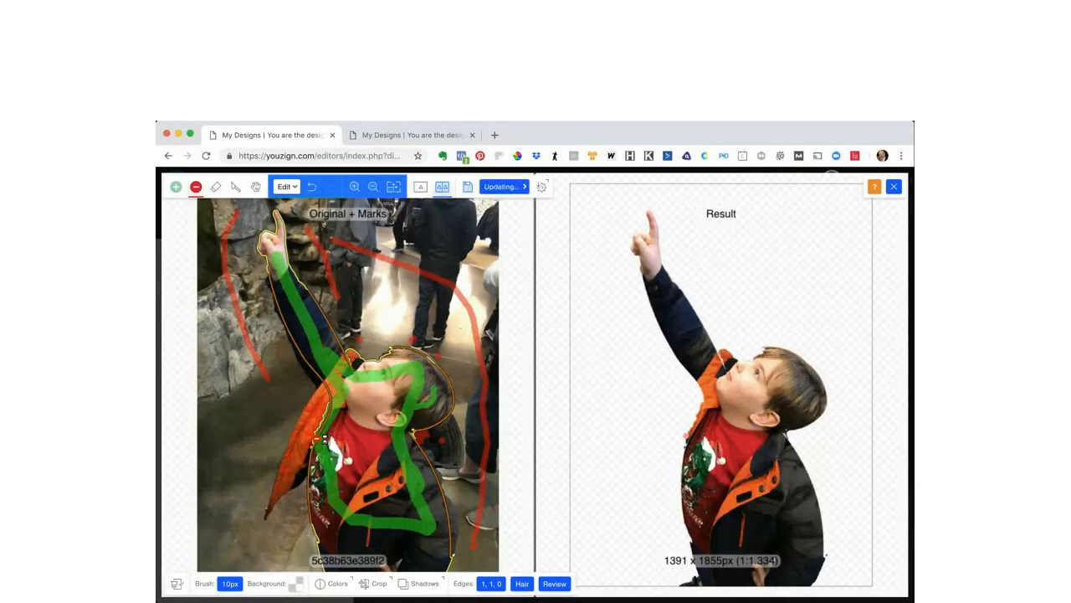
click(318, 432)
click(313, 441)
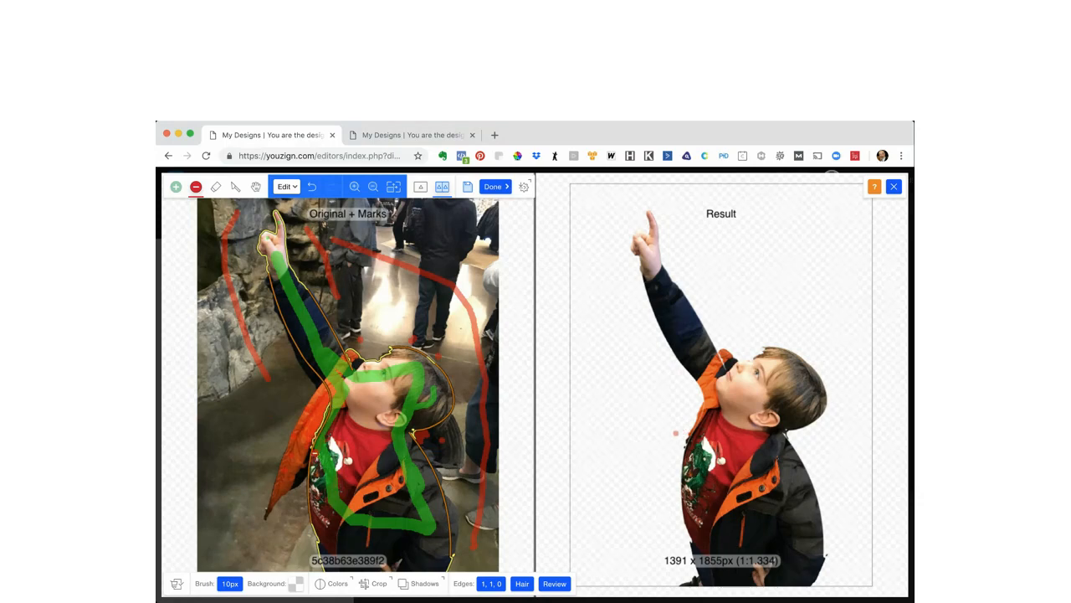
click(319, 439)
click(313, 447)
click(319, 439)
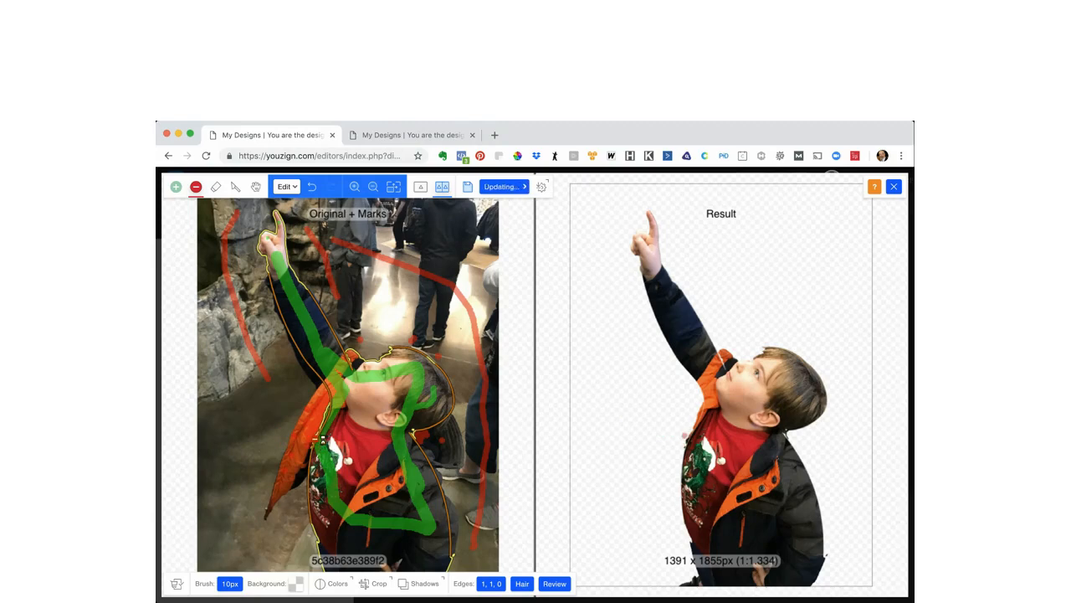
Step: Set the brush size to 40 px and mark the upper jacket flap and the collar area in front of the boy's face as background
click(229, 584)
click(396, 556)
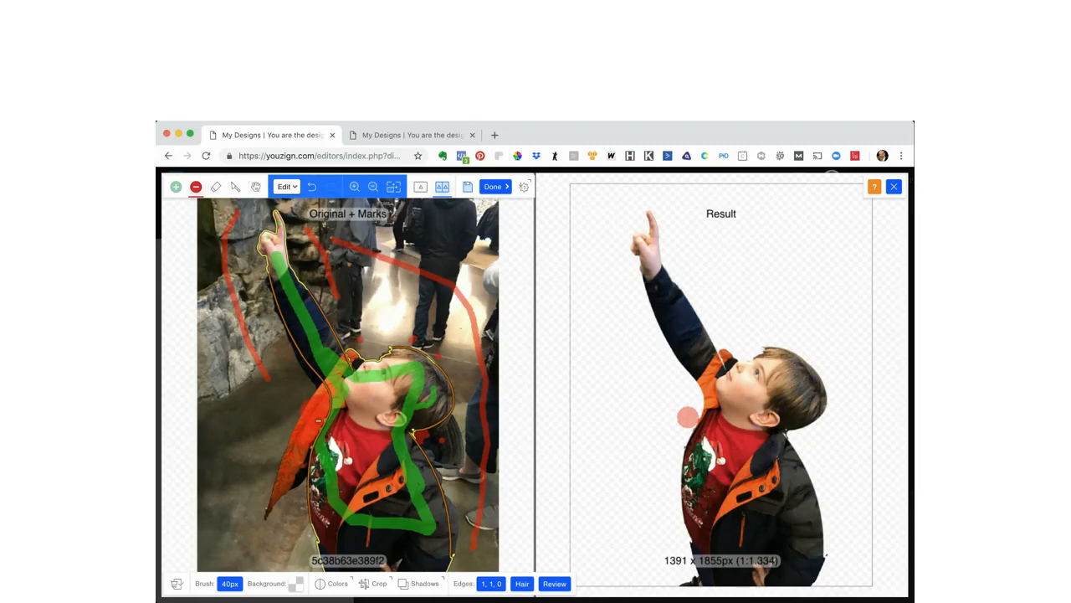
key(space)
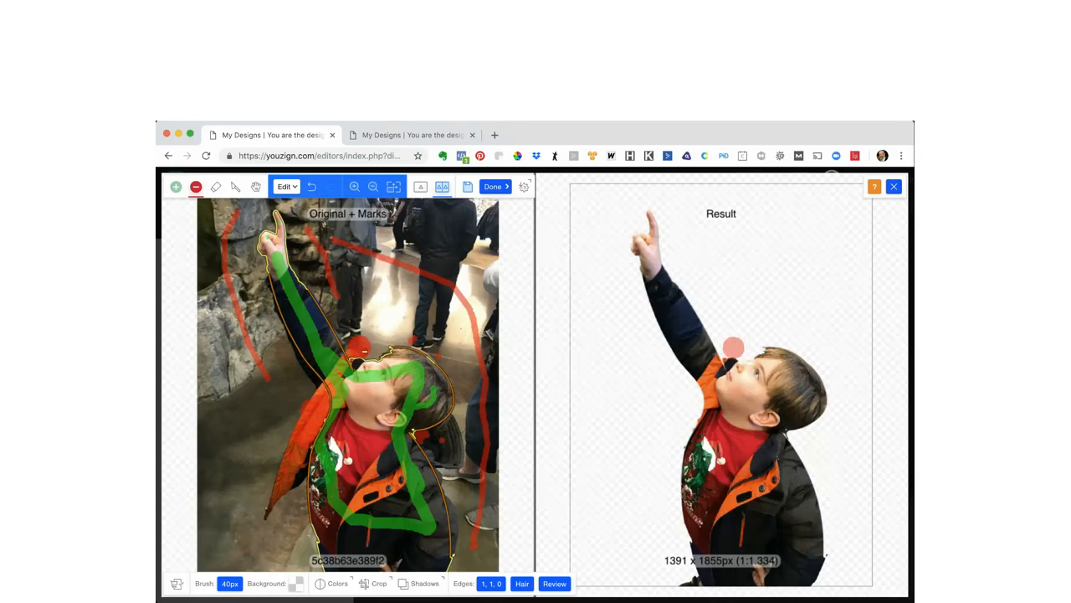
click(734, 347)
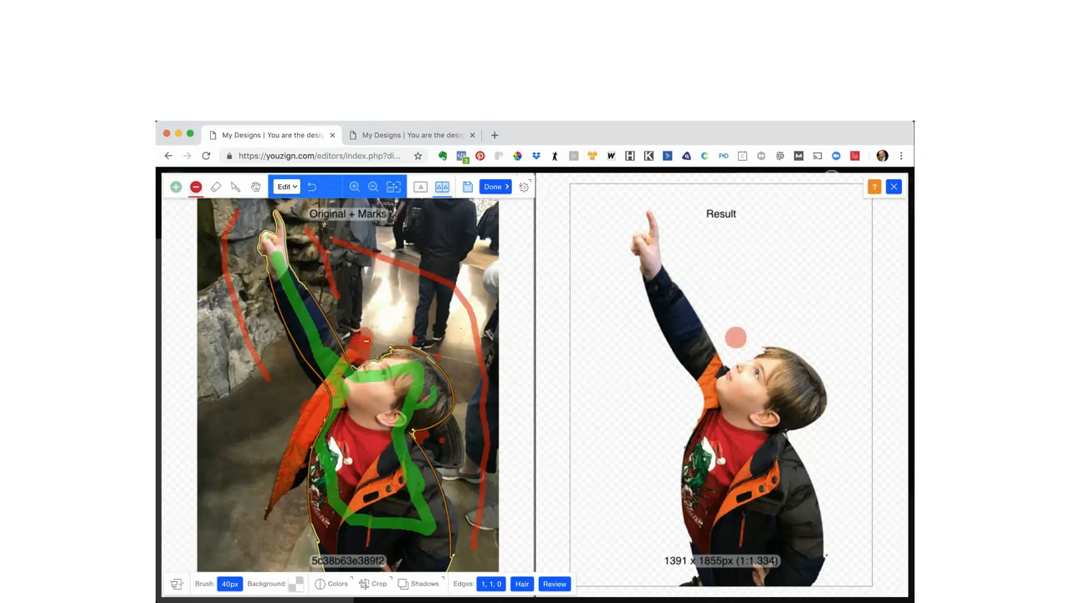
Step: Set the brush size to 10 px and mark the remaining collar tip beside the boy's mouth as background
click(241, 584)
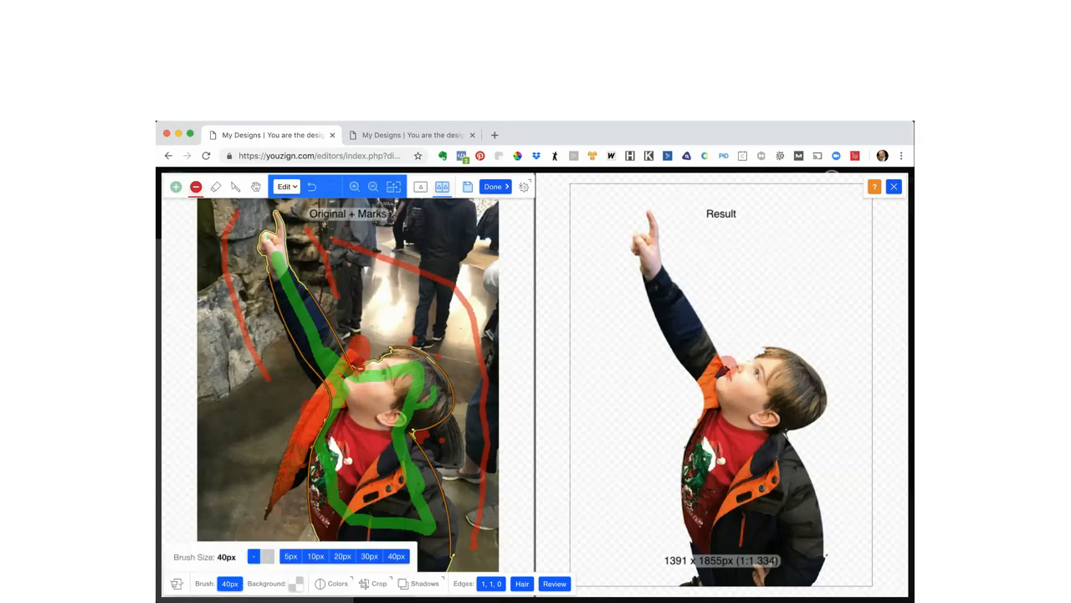
click(310, 557)
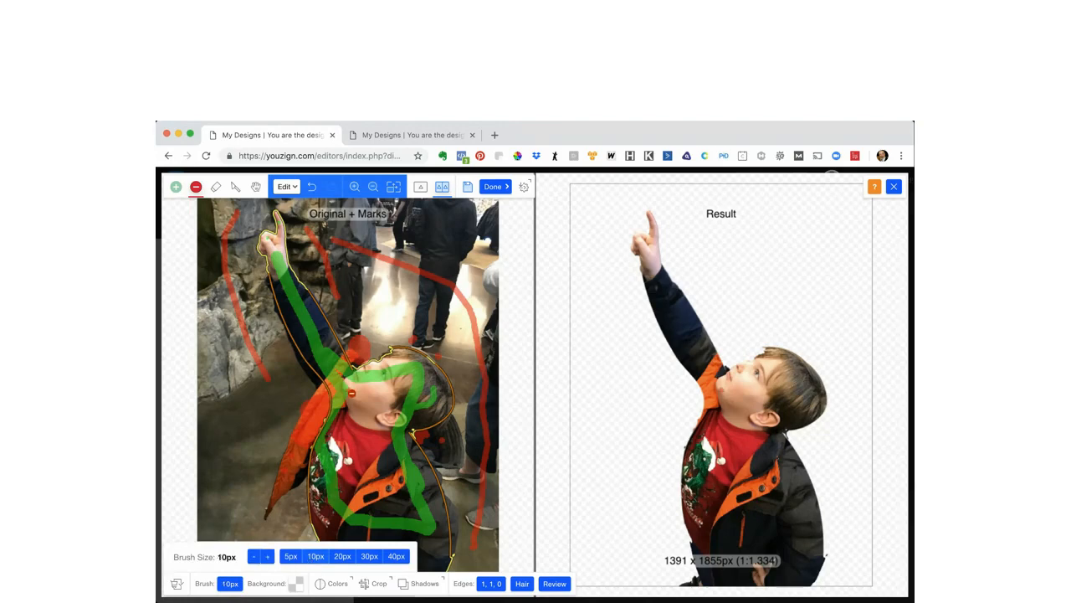
click(367, 369)
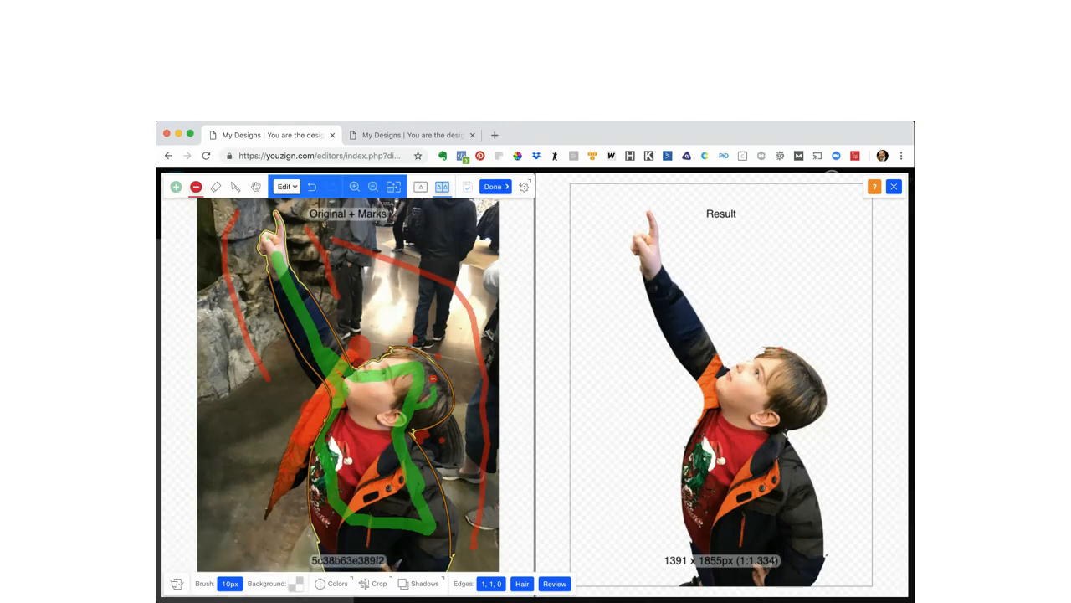
Step: Mark the front hair above the forehead as foreground and the area just in front of it as background
click(177, 188)
click(394, 360)
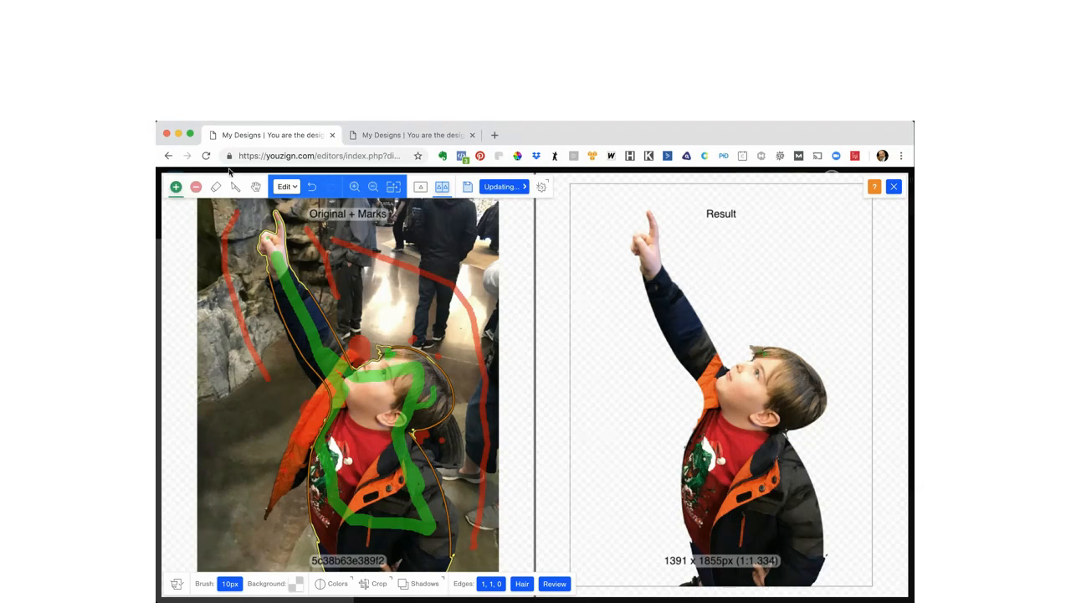
click(195, 185)
drag(378, 344, 385, 353)
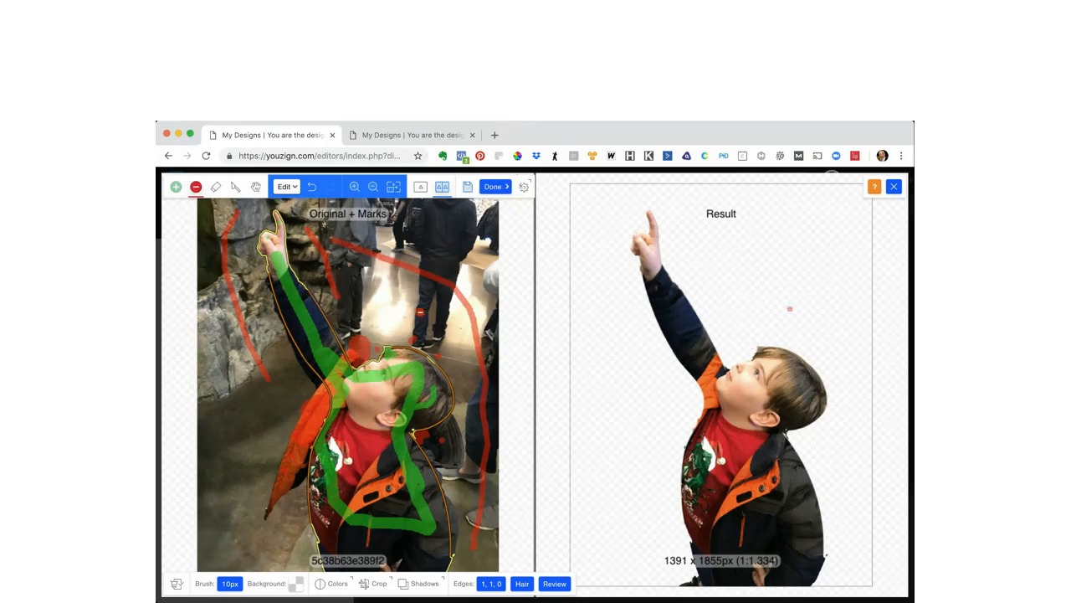
Step: Adjust the cutout outline with the scalpel at the front hair edge and shift the outline point at the orange collar outward
click(237, 189)
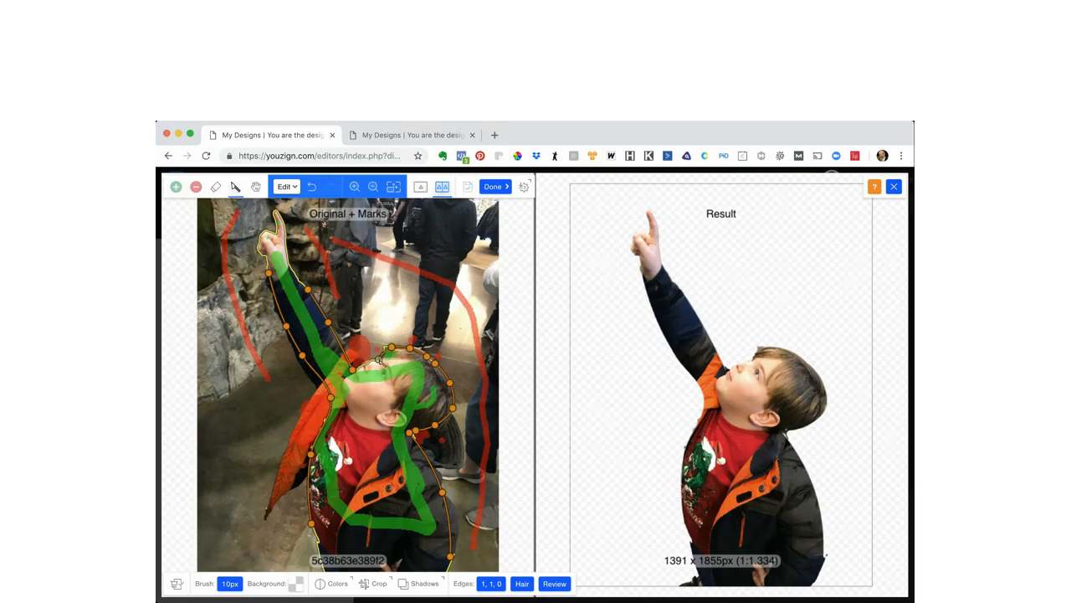
click(380, 358)
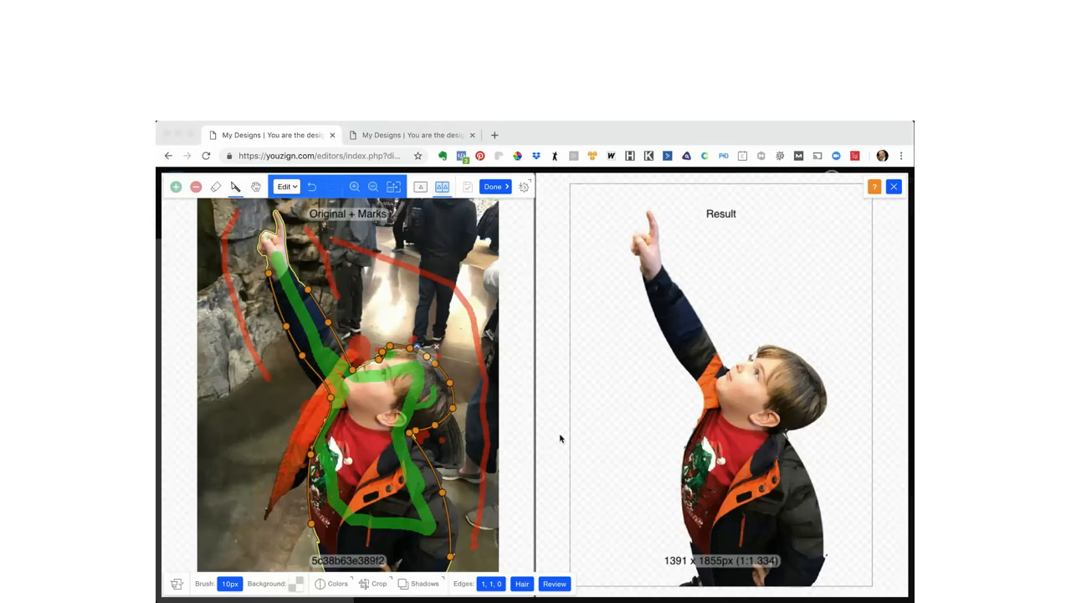
click(330, 396)
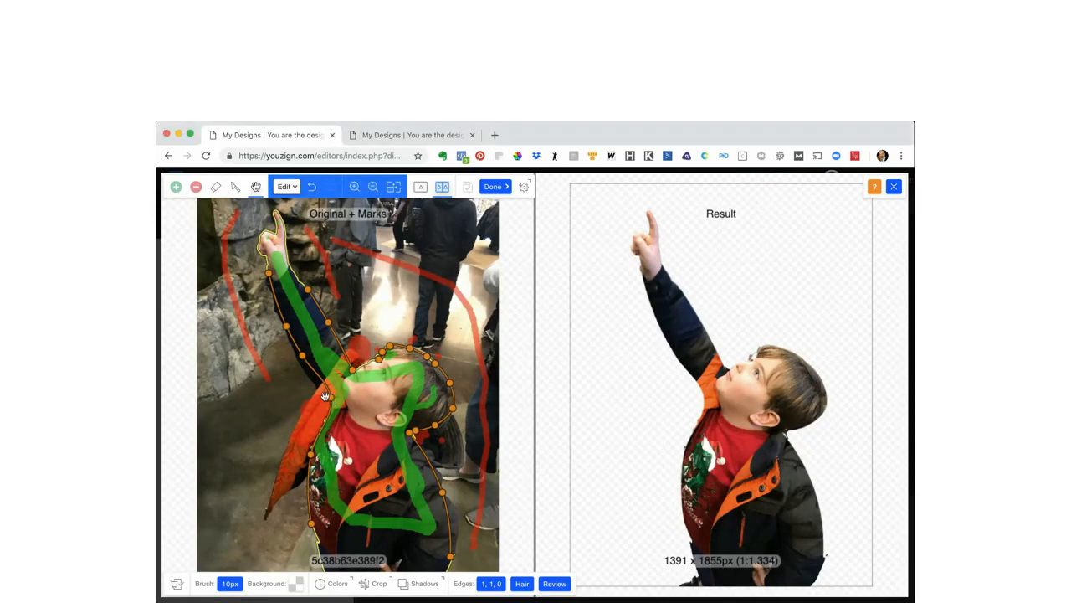
drag(330, 396, 324, 398)
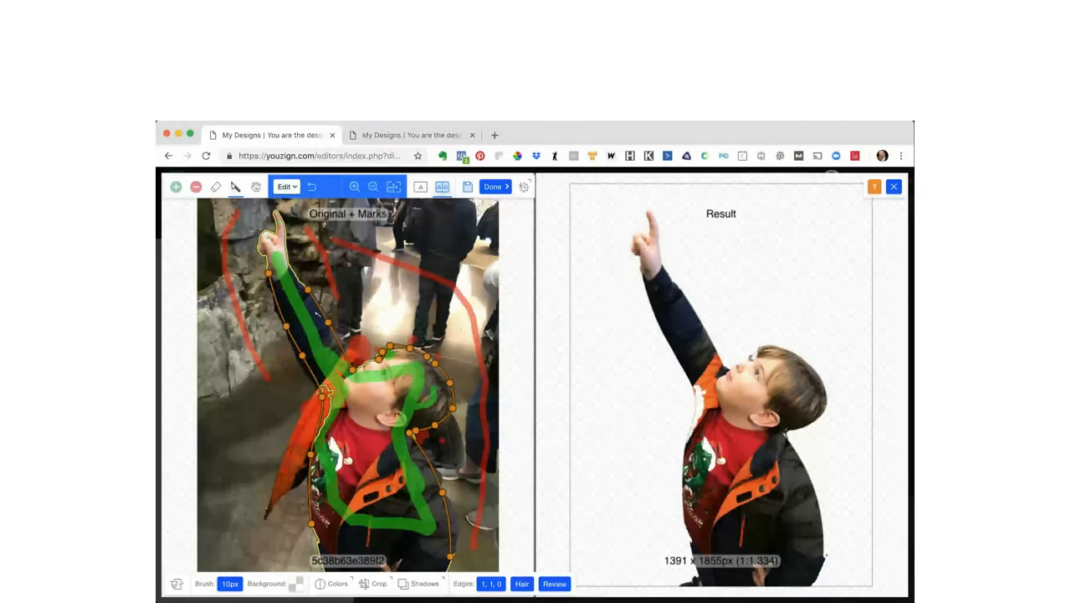
Step: Mark the orange collar area below the boy's chin as foreground
click(176, 186)
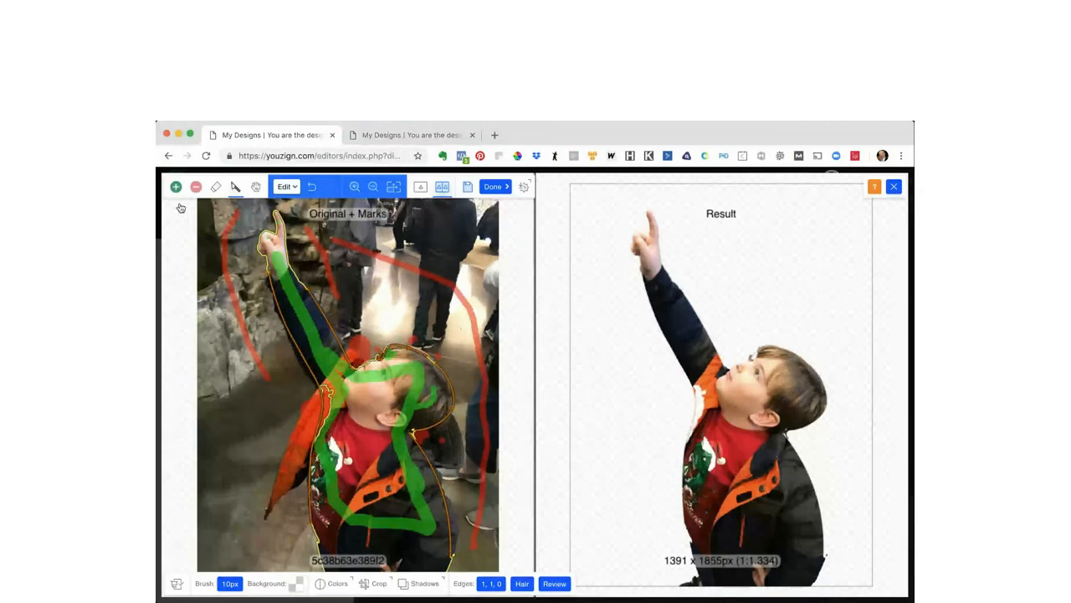
click(338, 397)
click(329, 388)
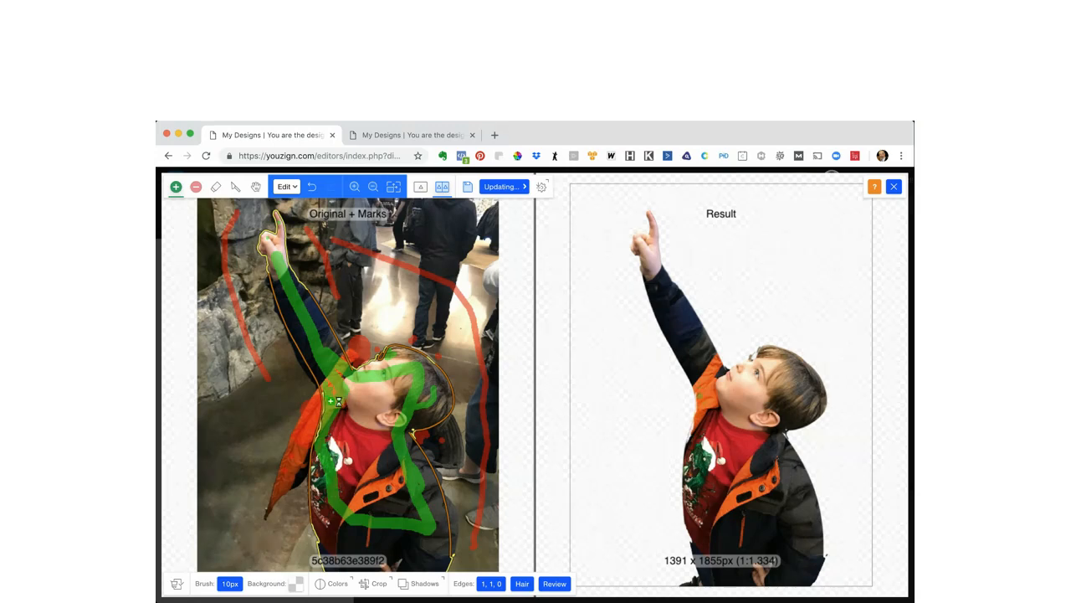
drag(334, 402, 332, 420)
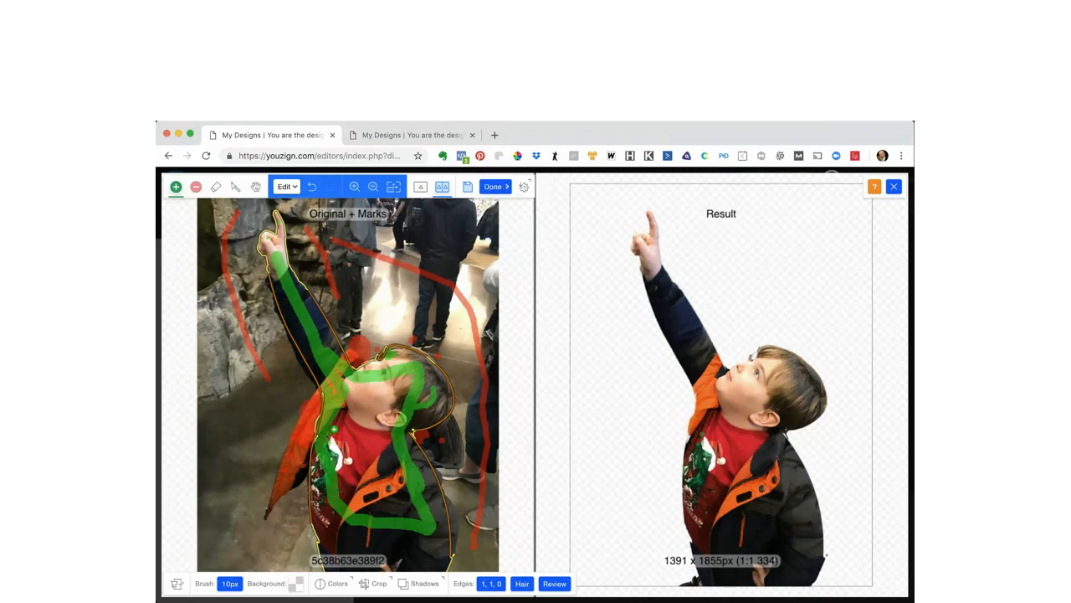
Step: Mark the leftover fragments in front of the forehead and front hair as background
click(195, 187)
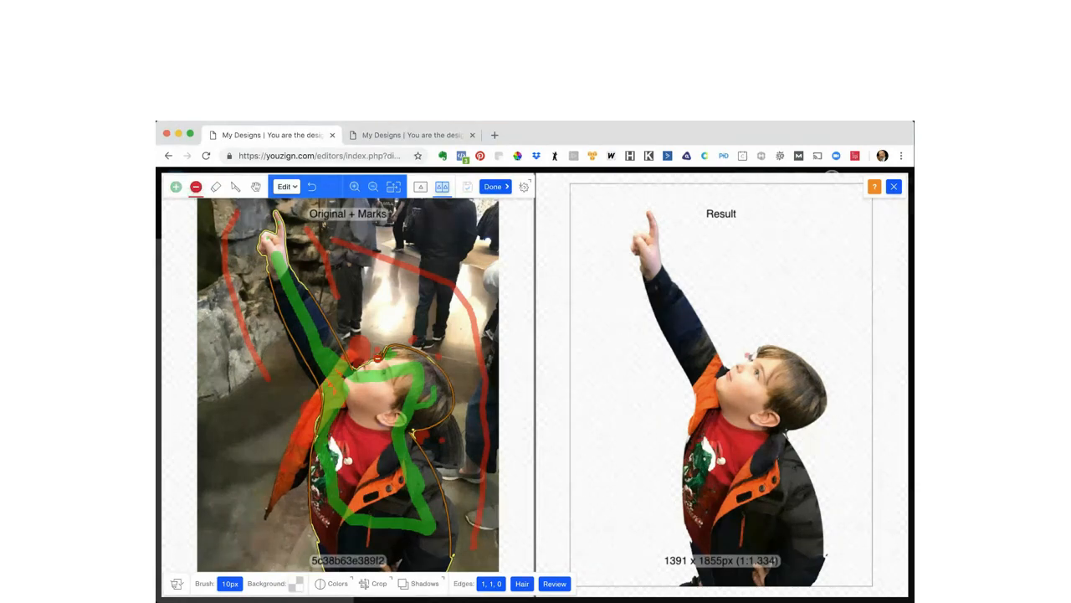
click(377, 358)
click(386, 351)
click(389, 351)
click(389, 352)
click(388, 352)
click(384, 360)
click(384, 358)
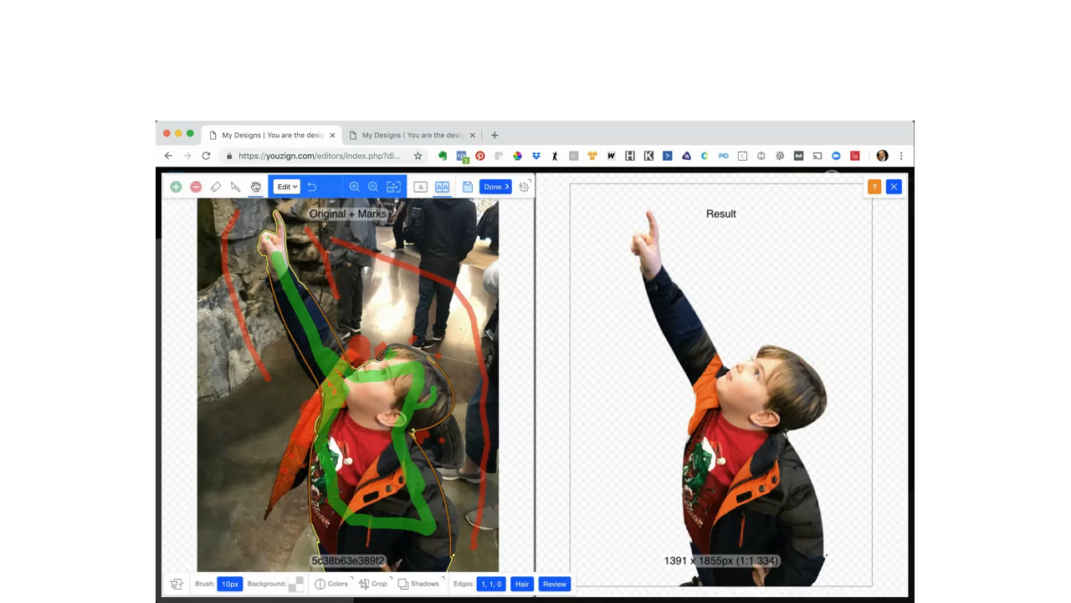
key(super+shift+2)
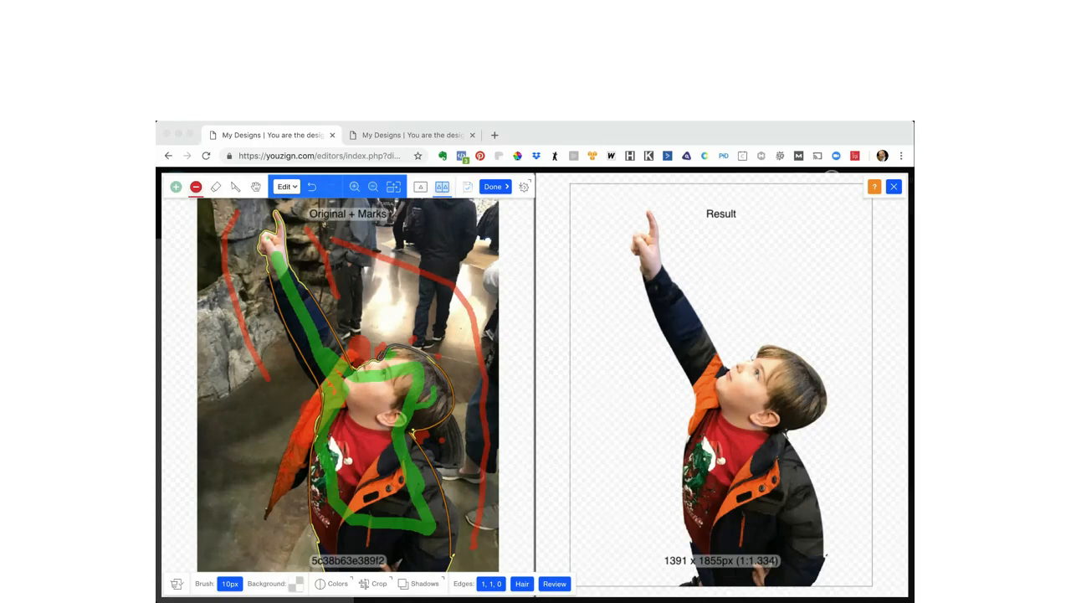
key(space)
click(571, 403)
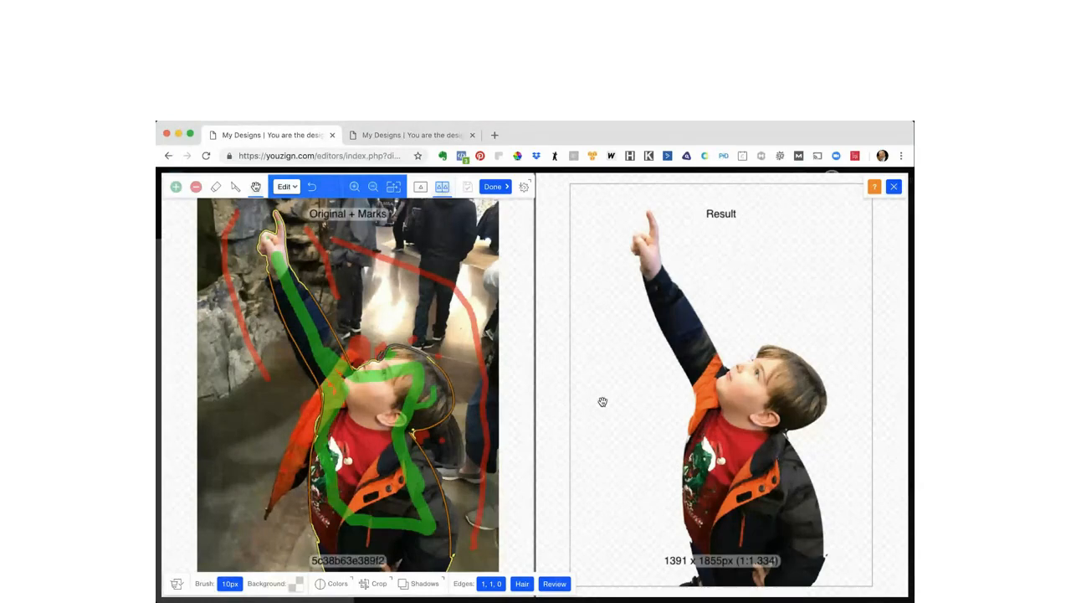
click(196, 186)
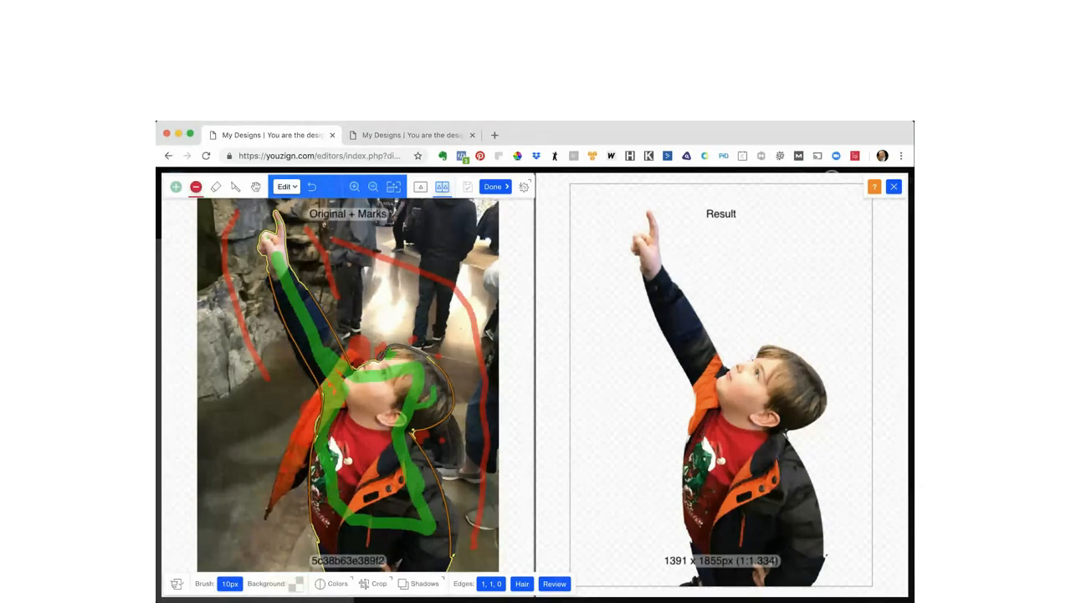
Step: Set the background color of the cutout to white and apply the result to the design
click(299, 584)
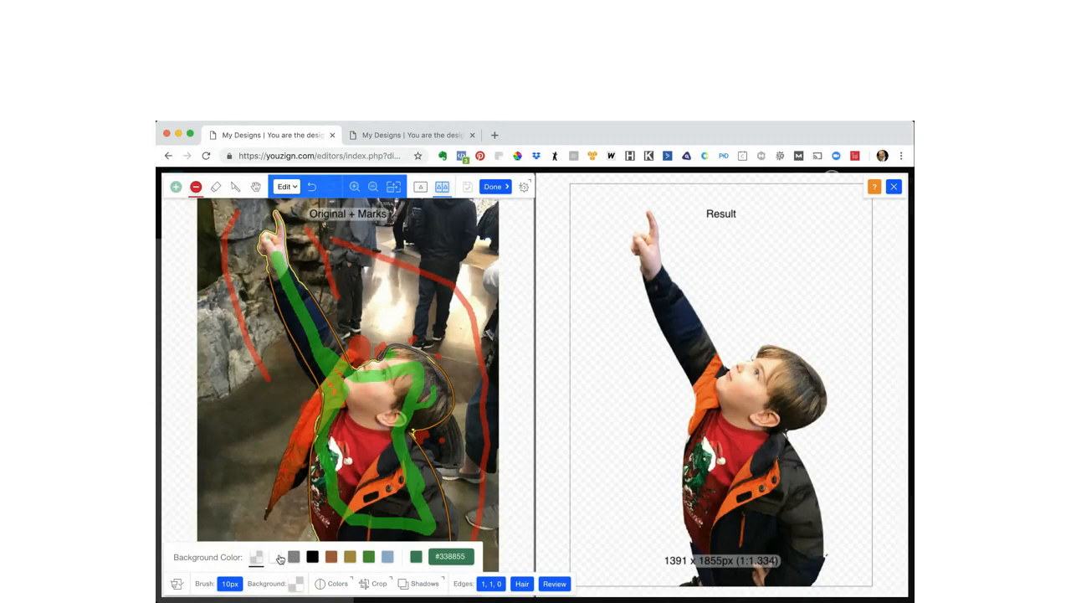
click(276, 557)
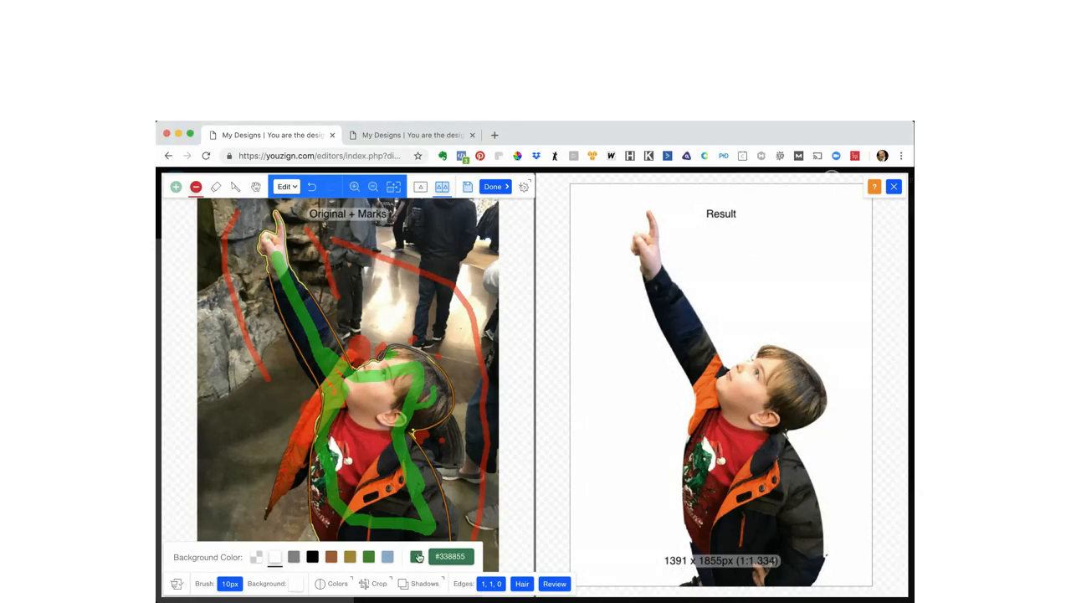
click(494, 186)
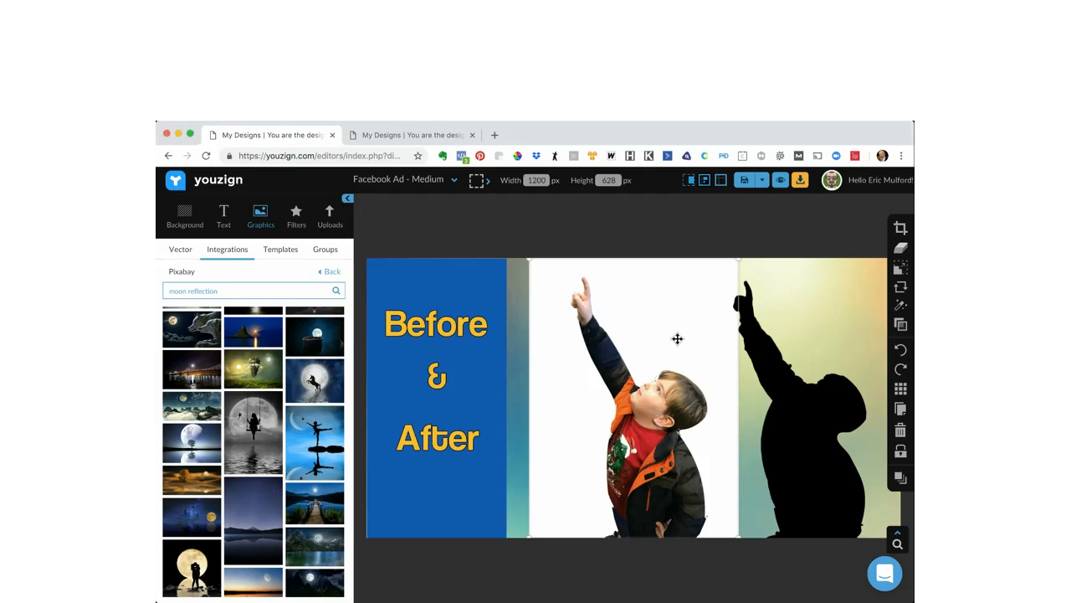
Step: Reopen background removal for the boy image and mark the white area on both sides of the raised arm as foreground
click(900, 247)
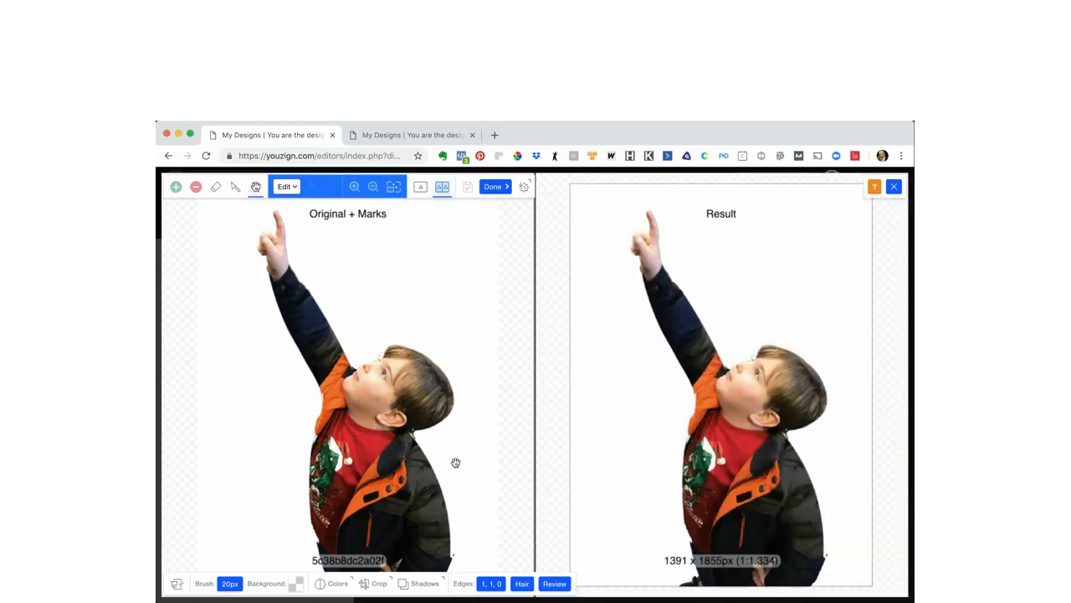
click(177, 189)
click(222, 298)
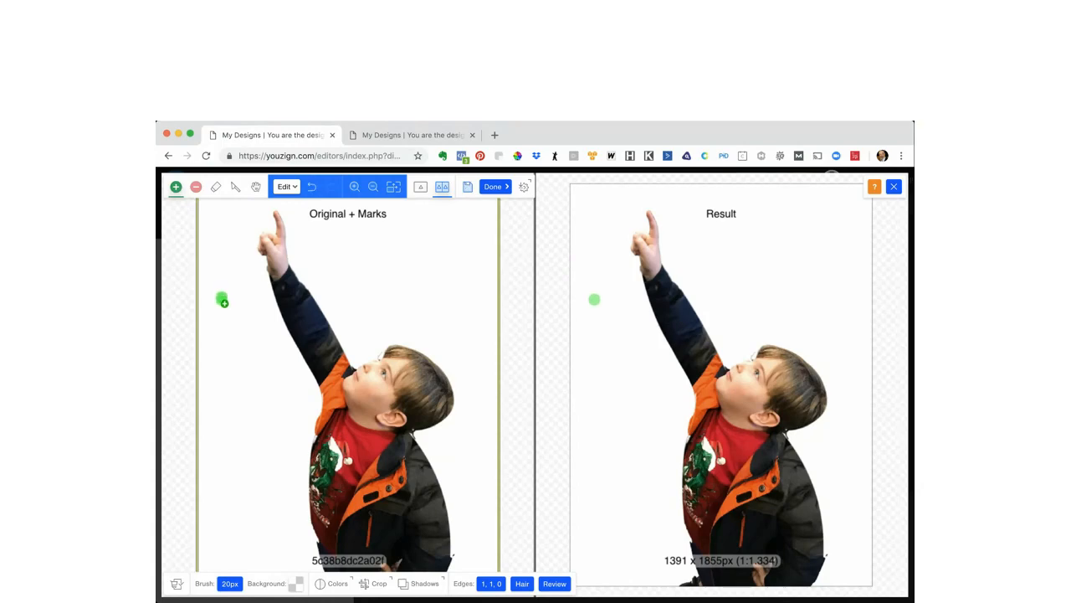
click(434, 240)
Step: Mark the boy's wrist and dark jacket sleeve as background
click(199, 188)
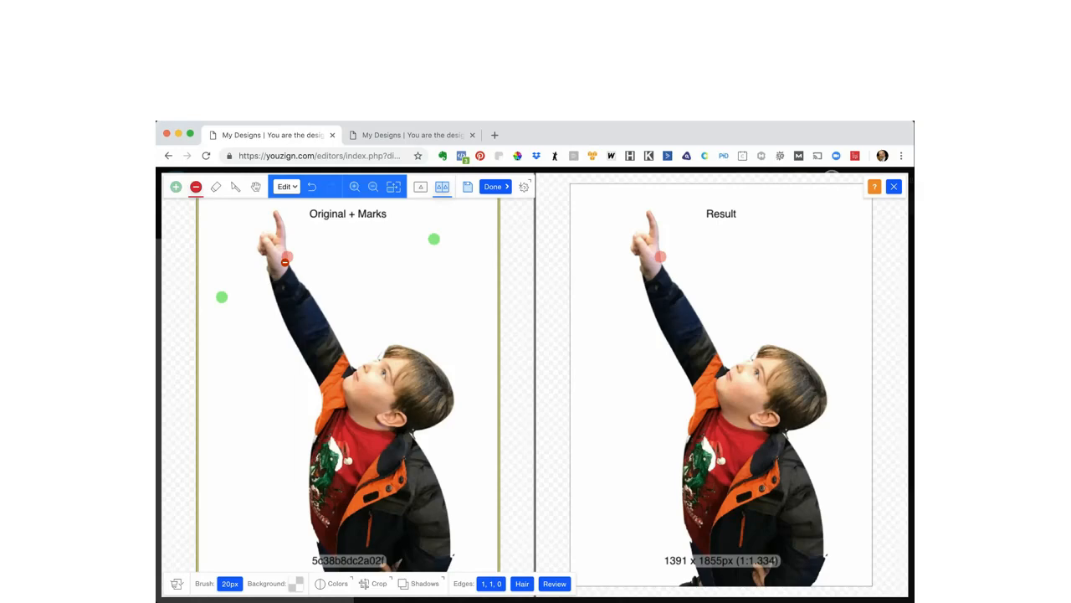
click(279, 263)
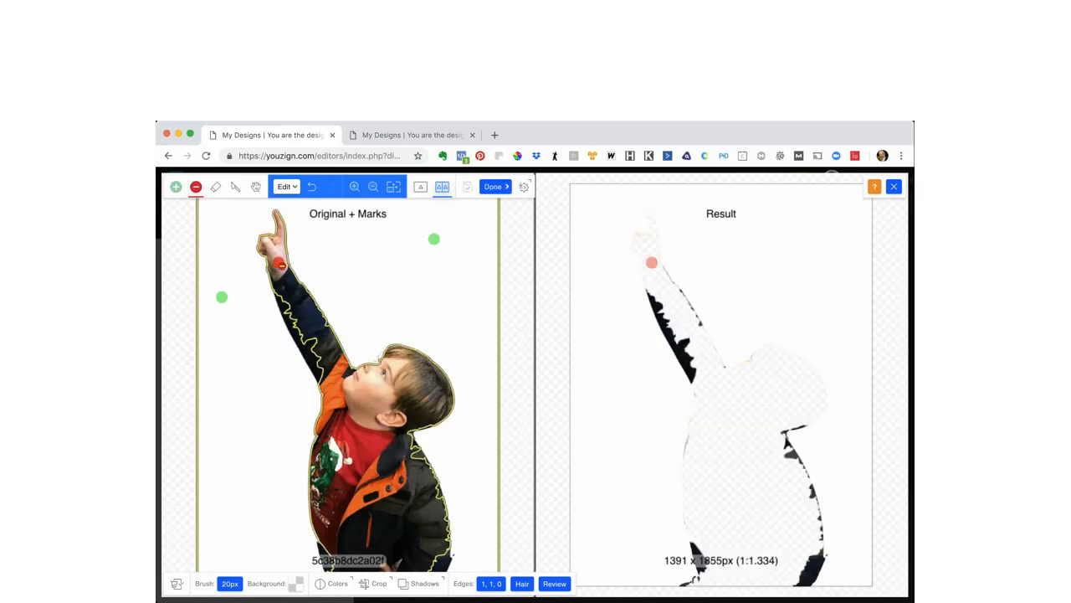
click(315, 343)
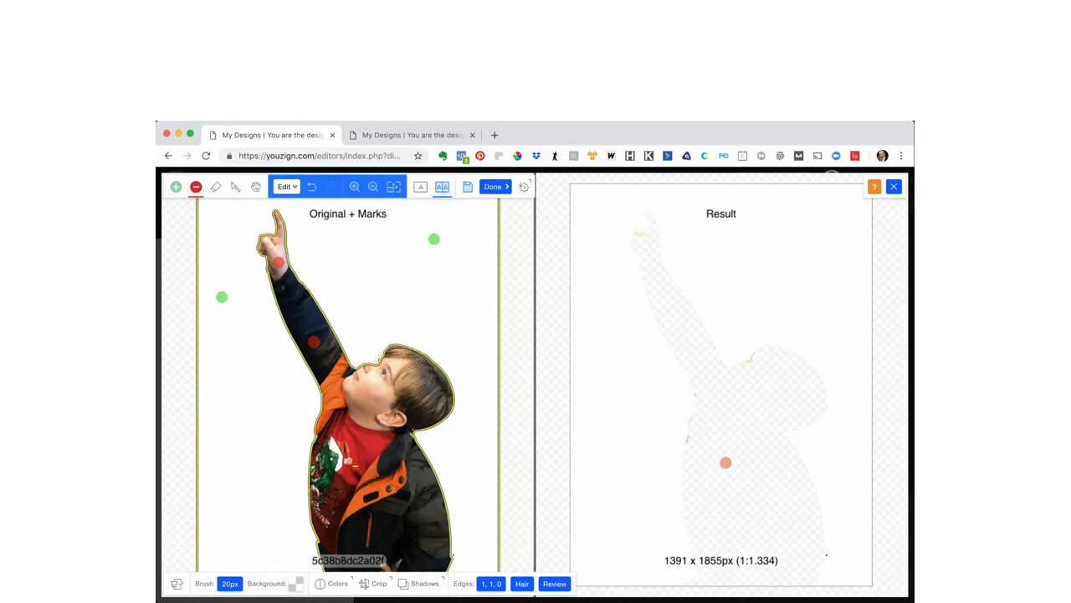
key(space)
key(space)
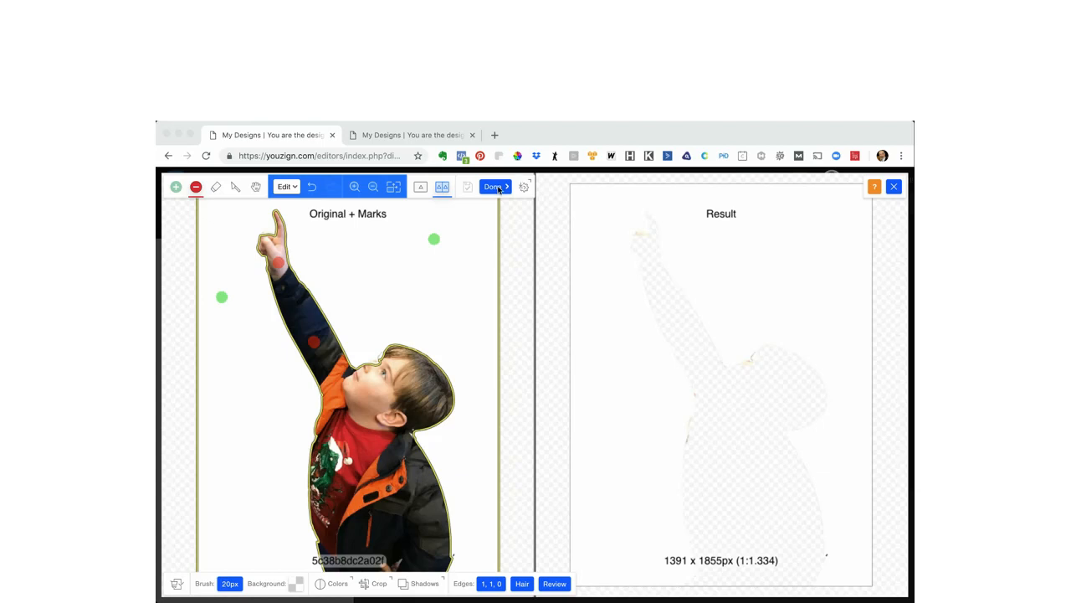
Step: Fill the removed figure area with a black background color and apply the silhouette to the design
click(298, 586)
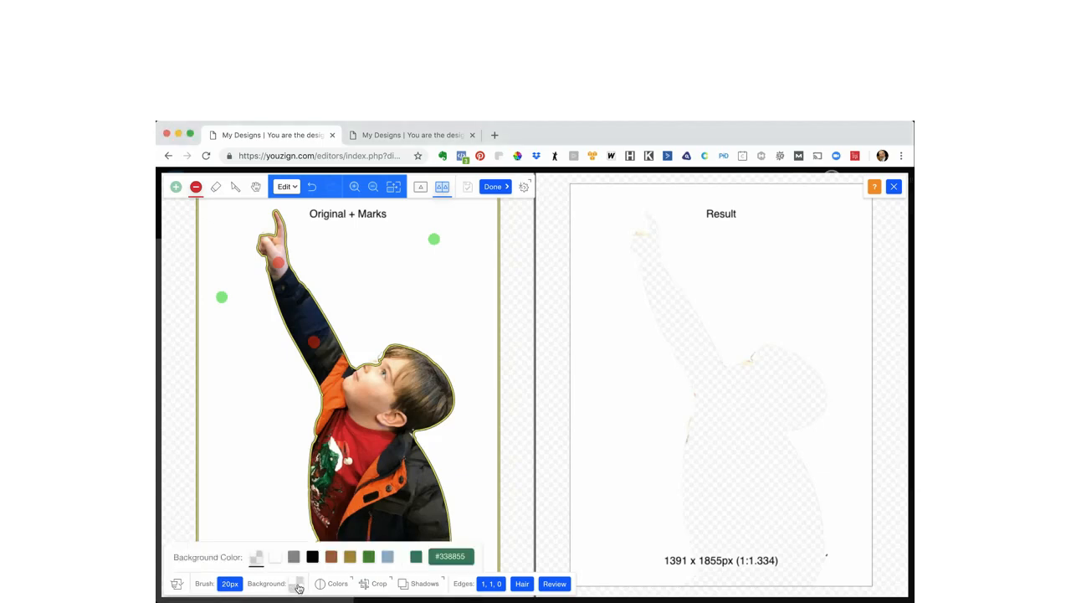
click(313, 557)
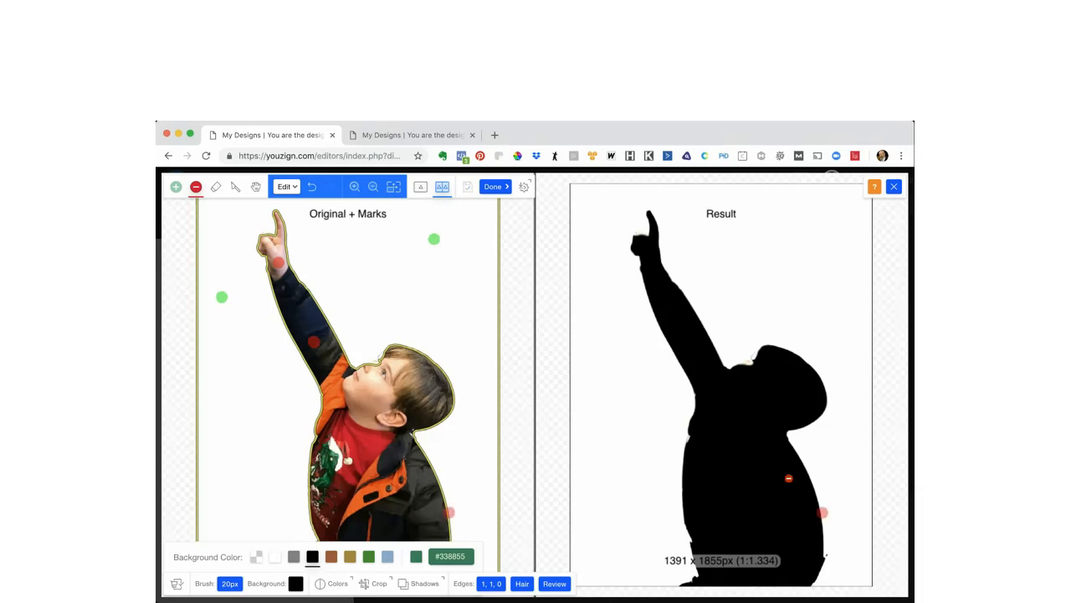
key(super+shift+2)
key(space)
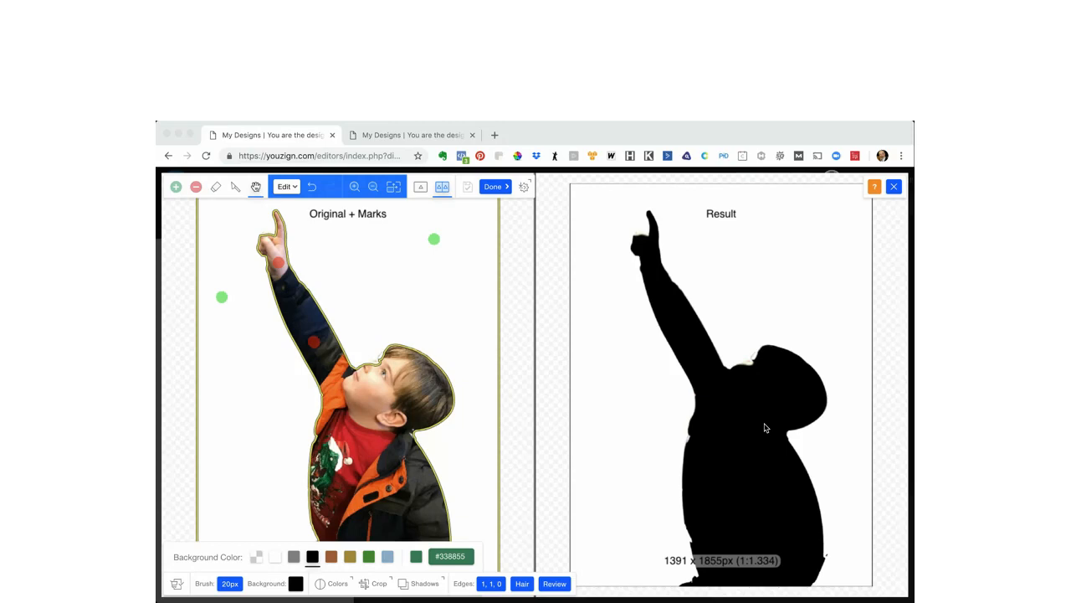
key(r)
click(494, 188)
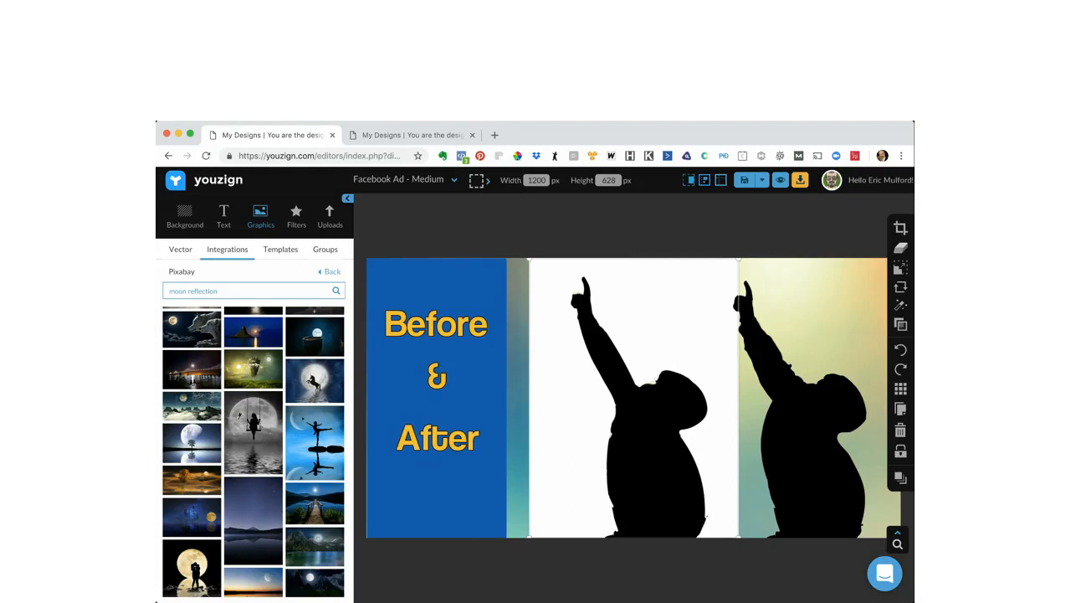
Step: Remove the white around the silhouette by marking the black figure as foreground and the white as background, and apply it with a transparent background
click(901, 248)
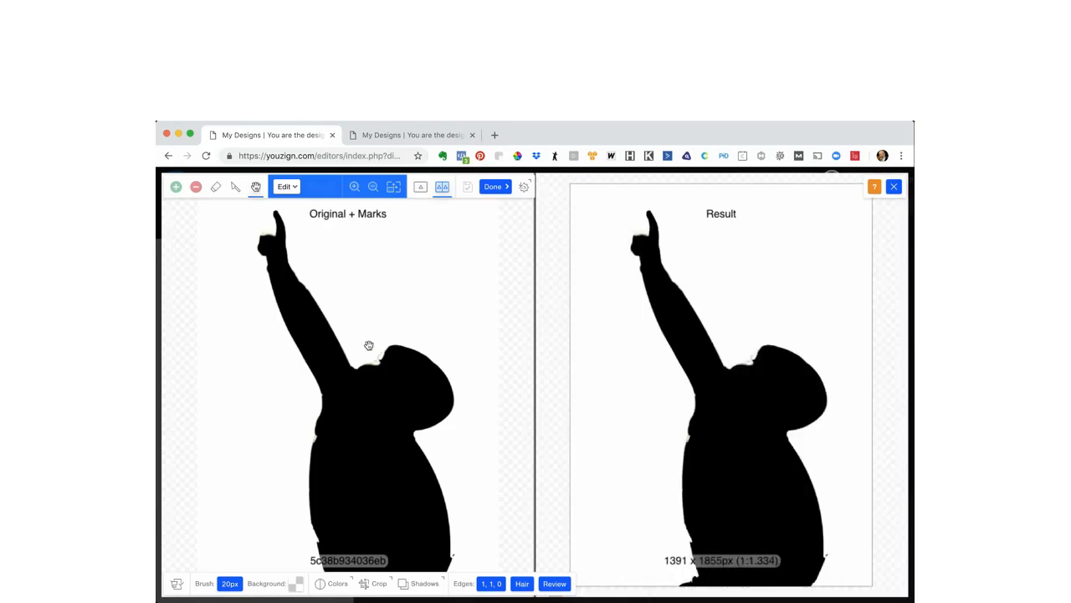
click(176, 187)
click(362, 409)
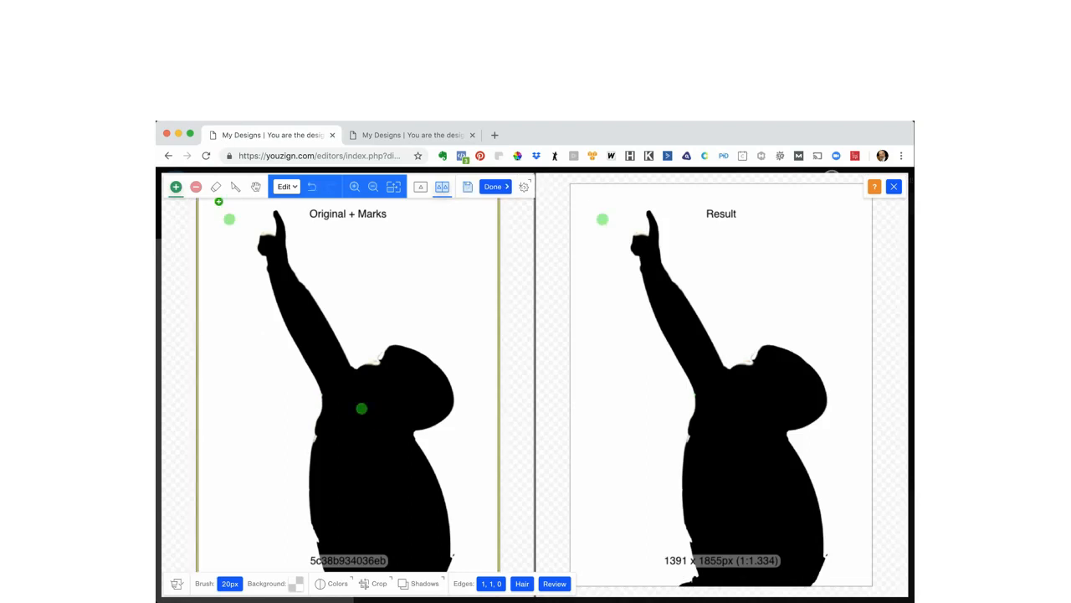
click(196, 187)
click(221, 278)
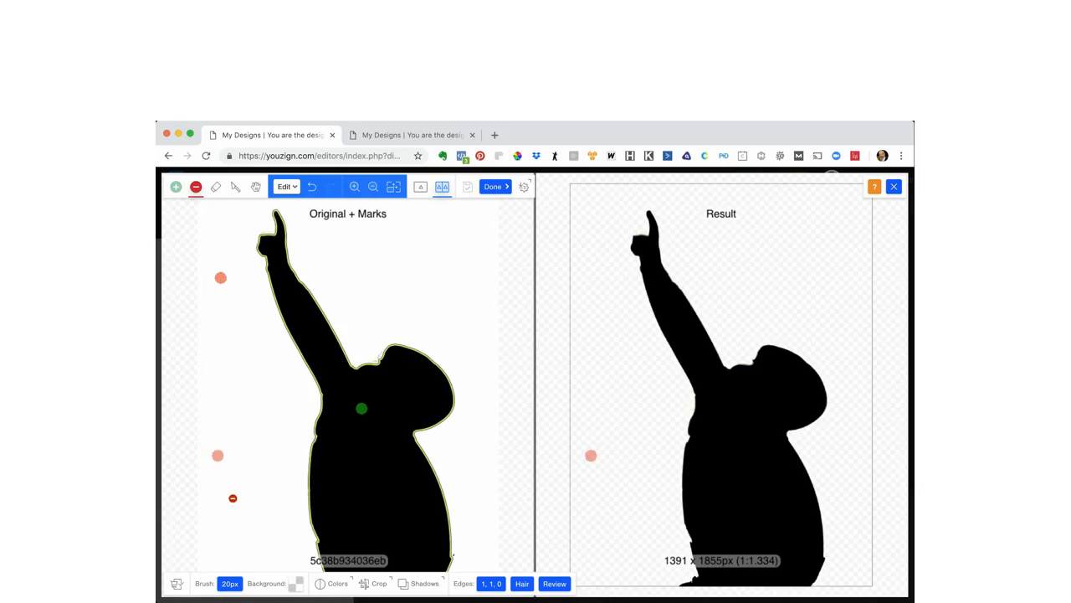
click(296, 584)
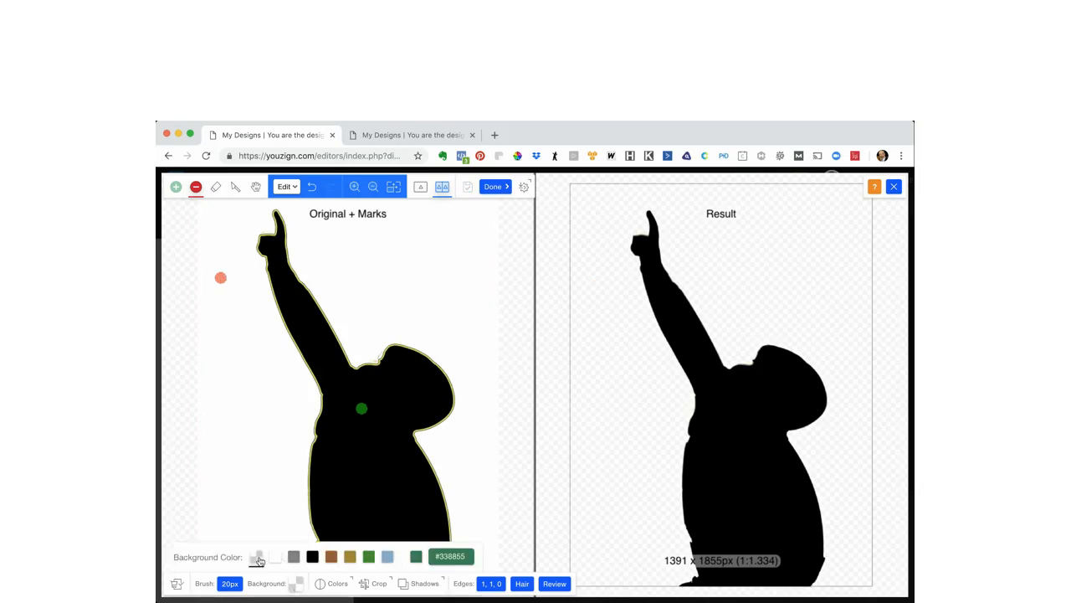
click(494, 186)
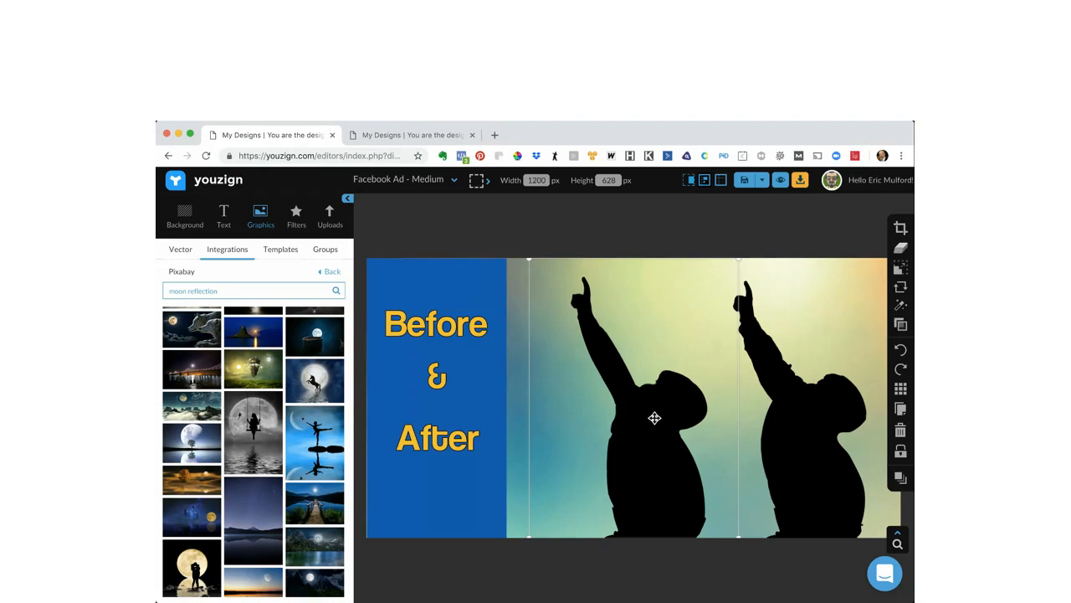
key(super+Tab)
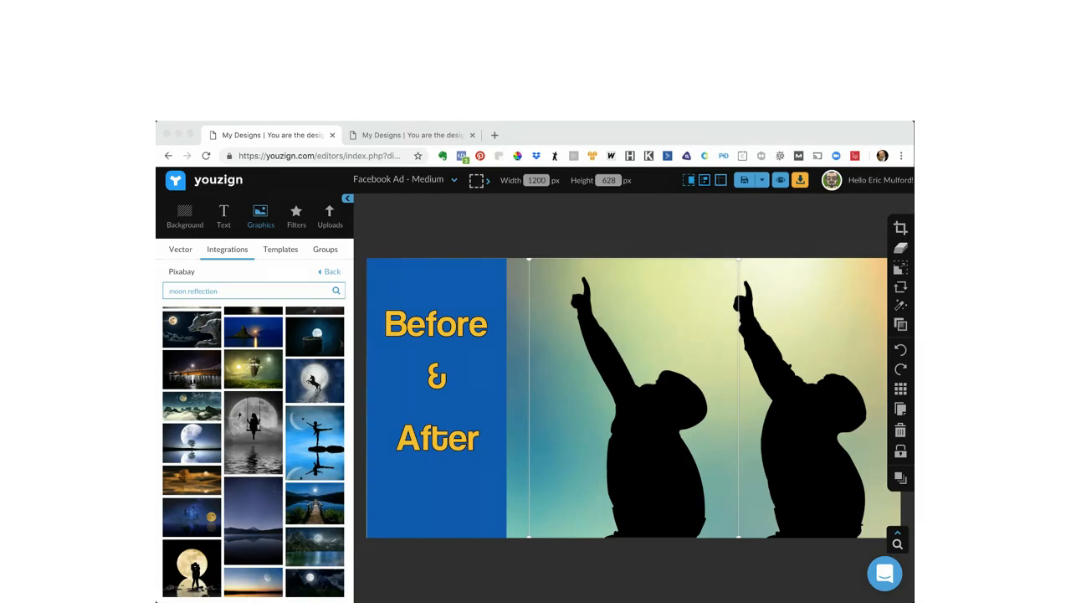
click(657, 238)
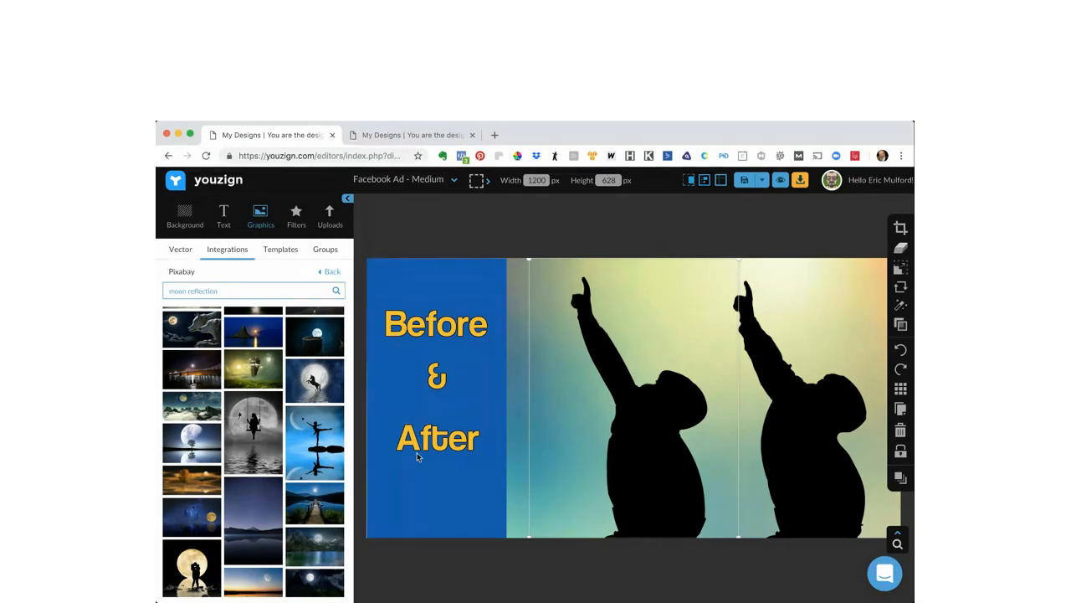
Step: Add the original photo of the pointing boy from the uploads to the design for comparison and delete it again
click(329, 218)
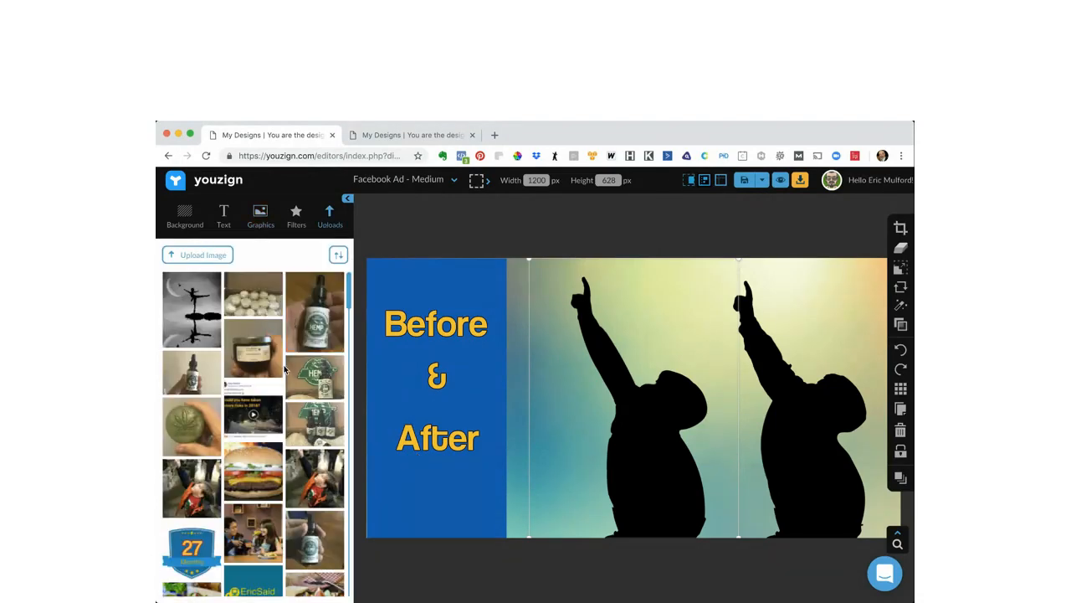
scroll(318, 352, down, 3)
click(328, 358)
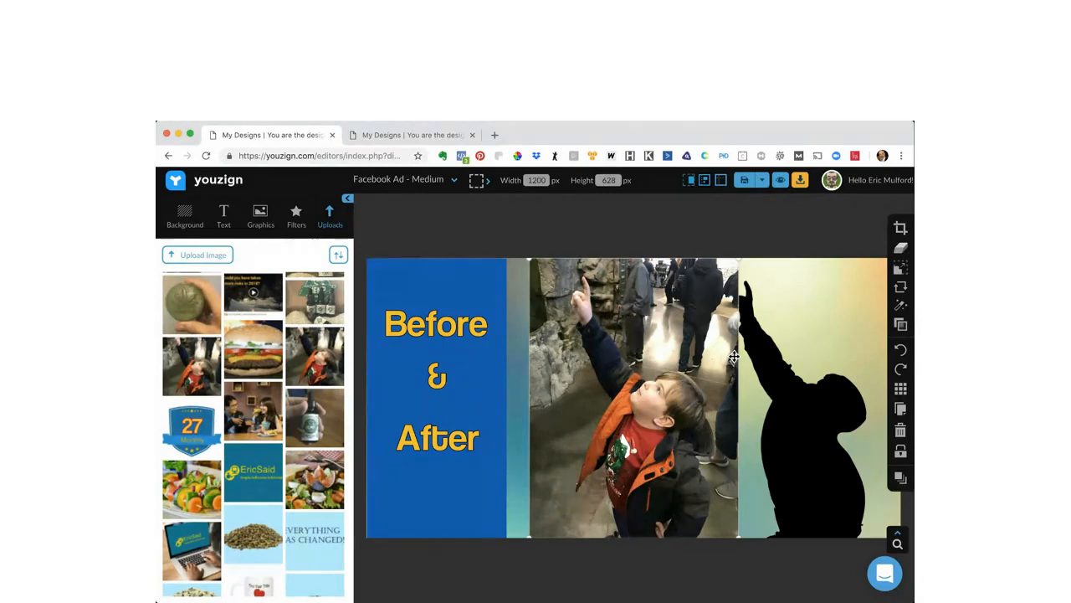
click(900, 431)
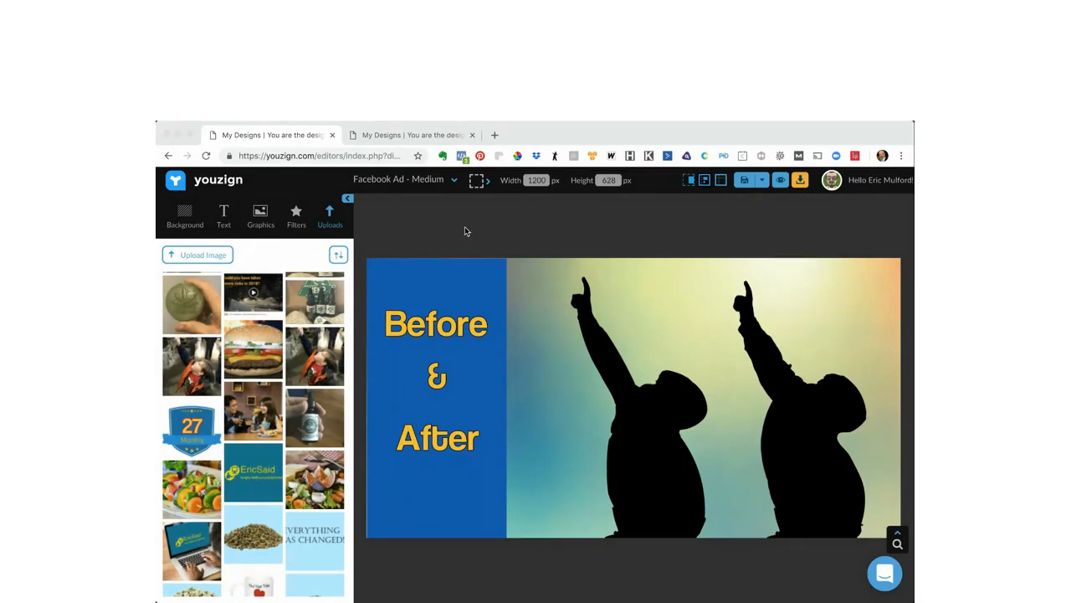
Step: Switch to the moonlight letter-size design and browse the Pixabay image results for "moon reflection"
click(396, 138)
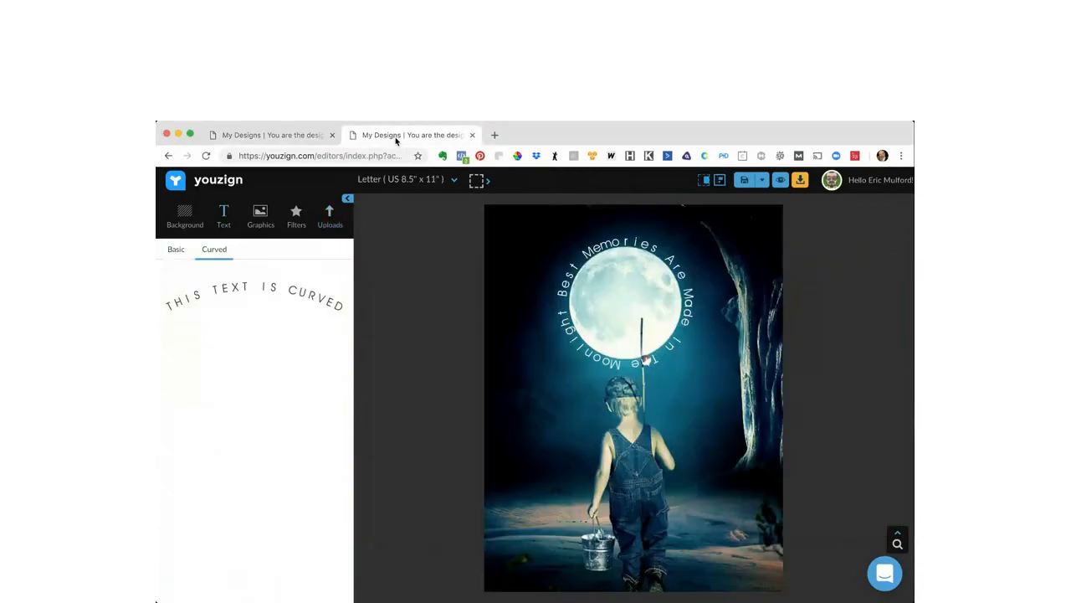
click(257, 220)
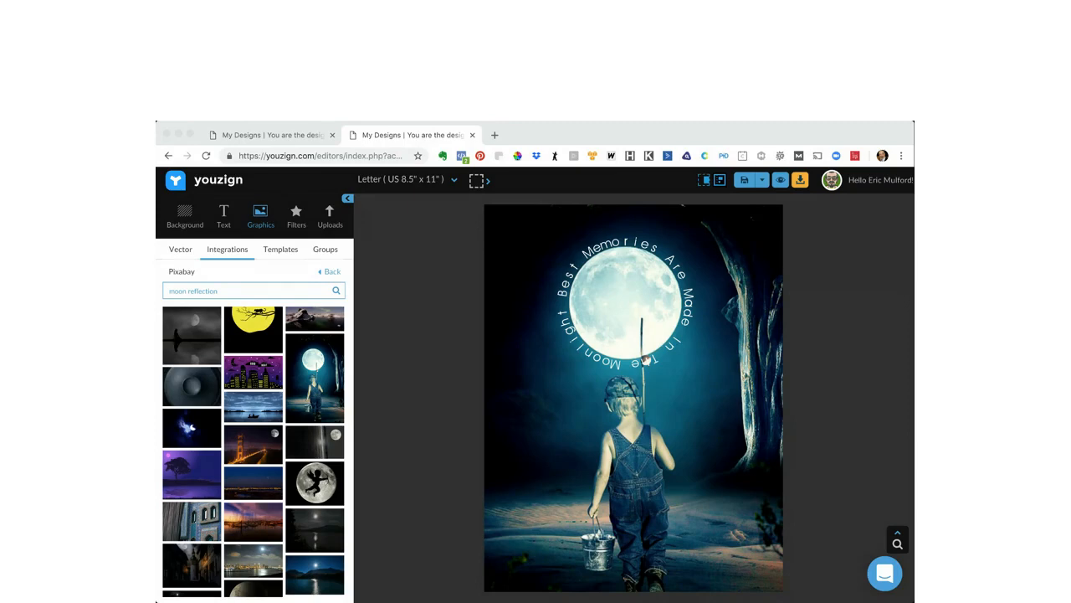
click(440, 377)
scroll(271, 379, down, 10)
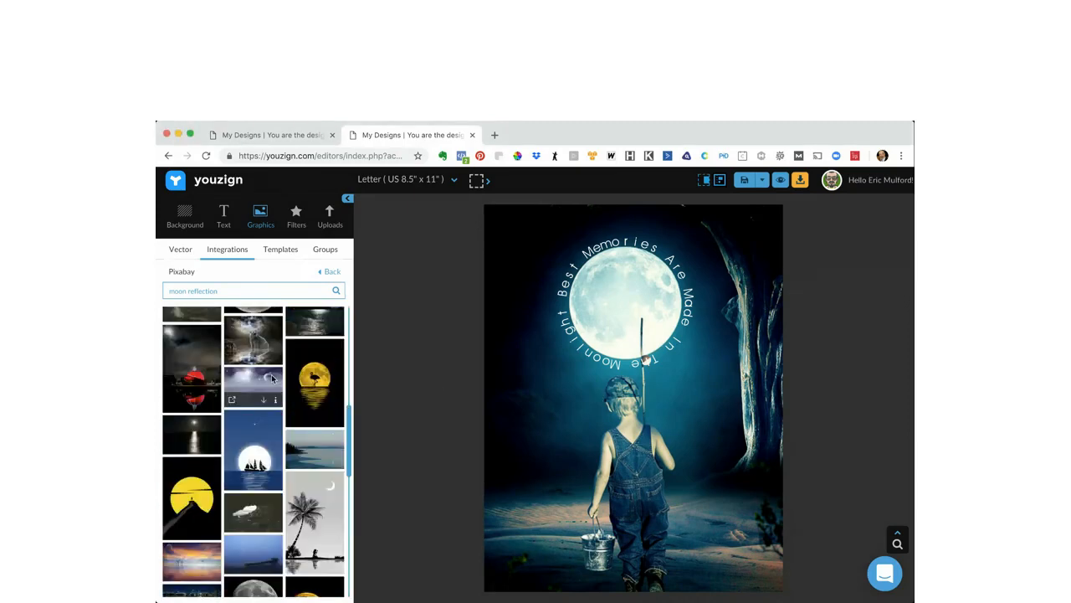
scroll(271, 379, up, 1)
scroll(271, 379, down, 1)
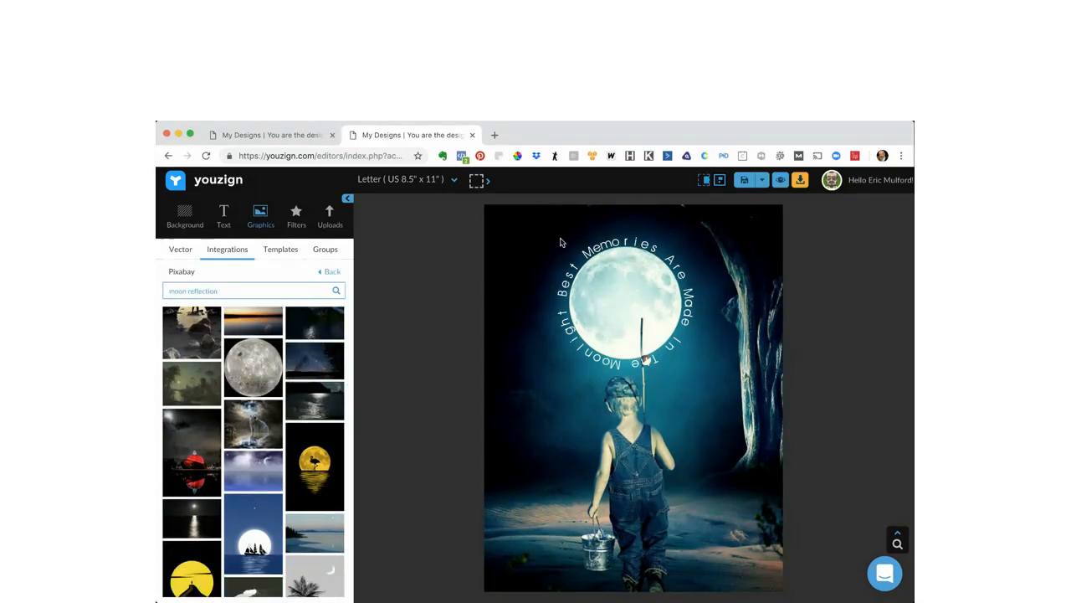
Step: Examine the text settings of the circular text around the moon: wording, font size, start and end angles, and diameter
click(642, 244)
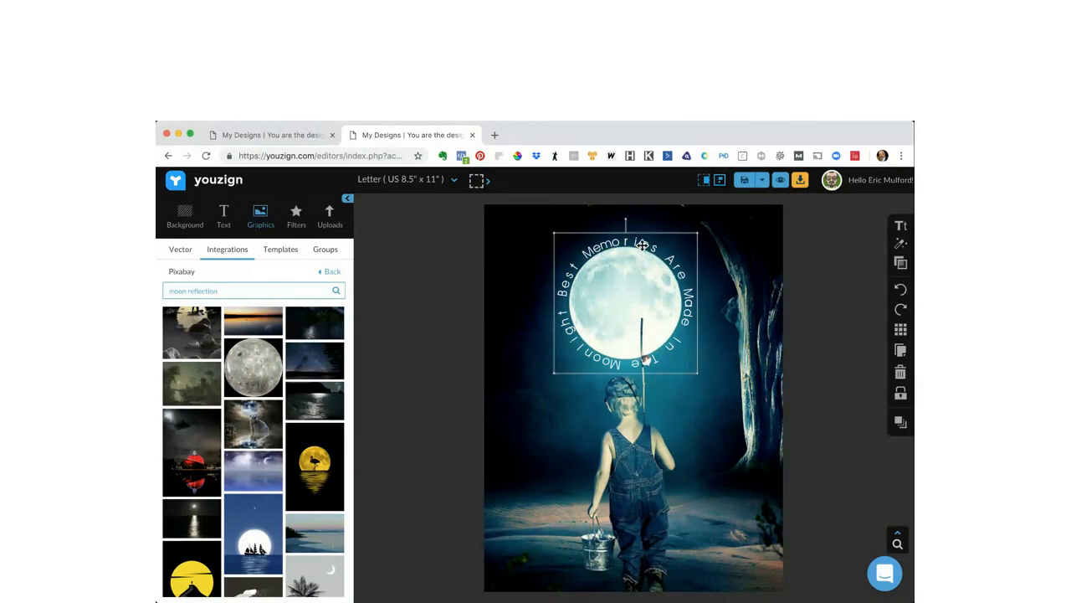
mouse_move(642, 243)
mouse_down()
mouse_move(719, 251)
mouse_move(633, 246)
mouse_move(642, 242)
mouse_up()
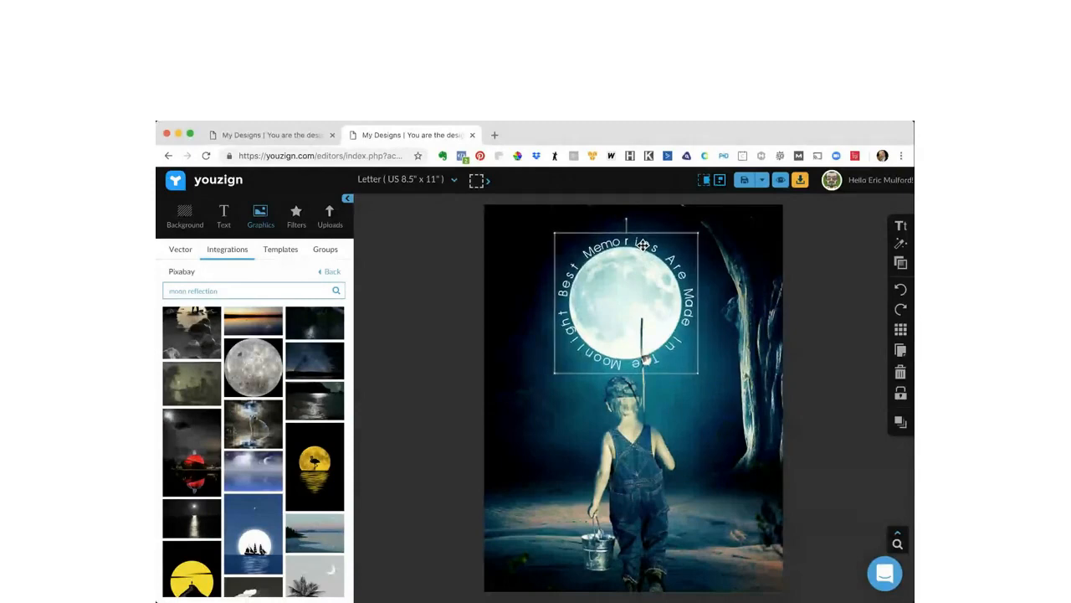
drag(643, 246, 642, 245)
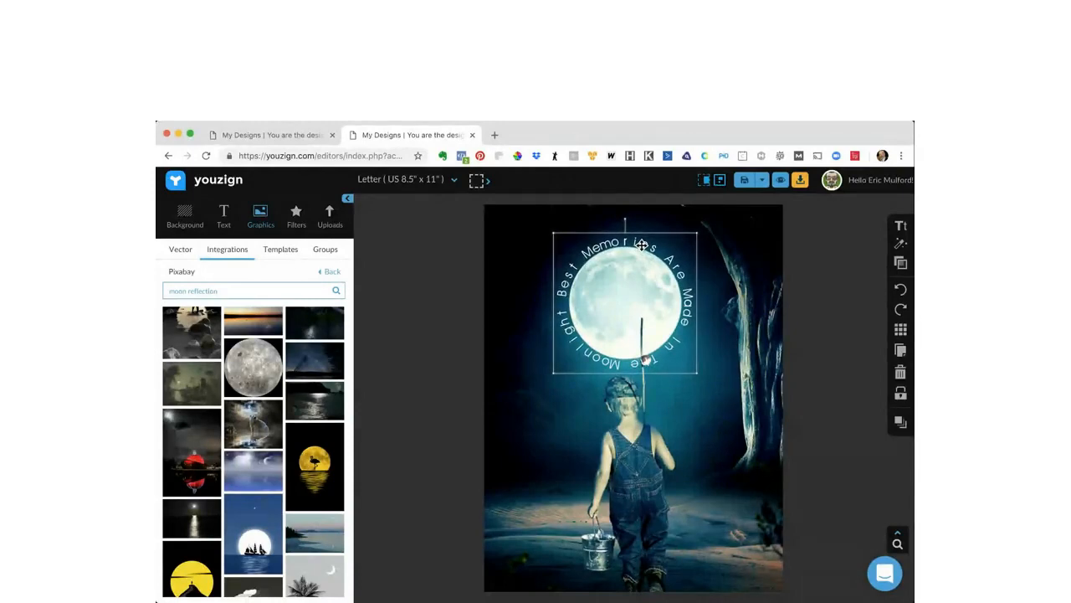
click(902, 226)
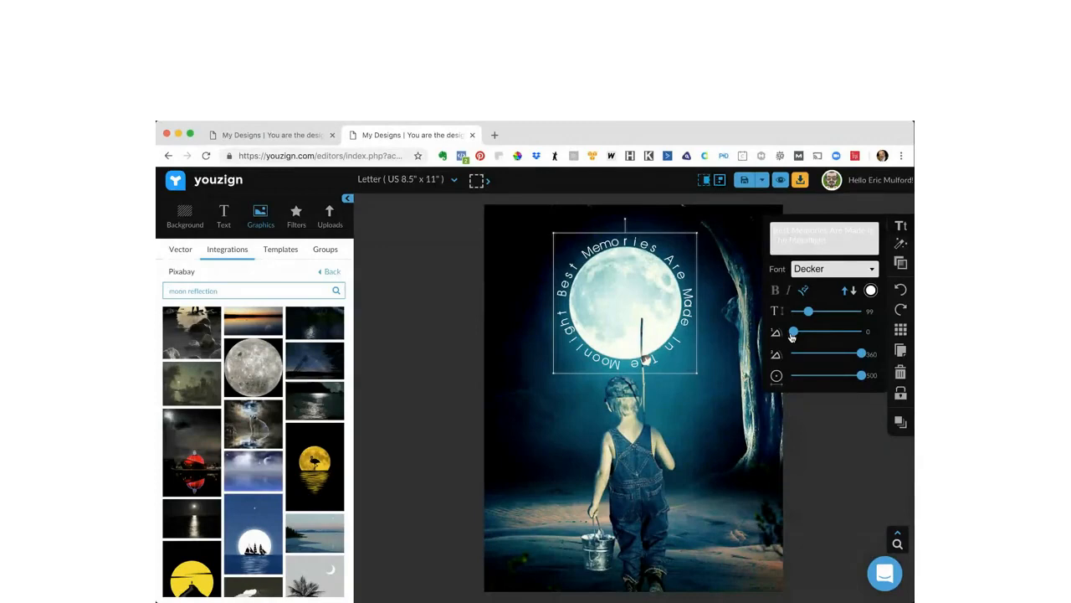
mouse_move(792, 333)
mouse_down()
mouse_move(805, 332)
mouse_move(793, 333)
mouse_up()
click(651, 307)
mouse_move(863, 355)
mouse_down()
mouse_move(827, 354)
mouse_move(872, 355)
mouse_up()
drag(808, 314, 807, 312)
click(787, 233)
drag(783, 226, 809, 230)
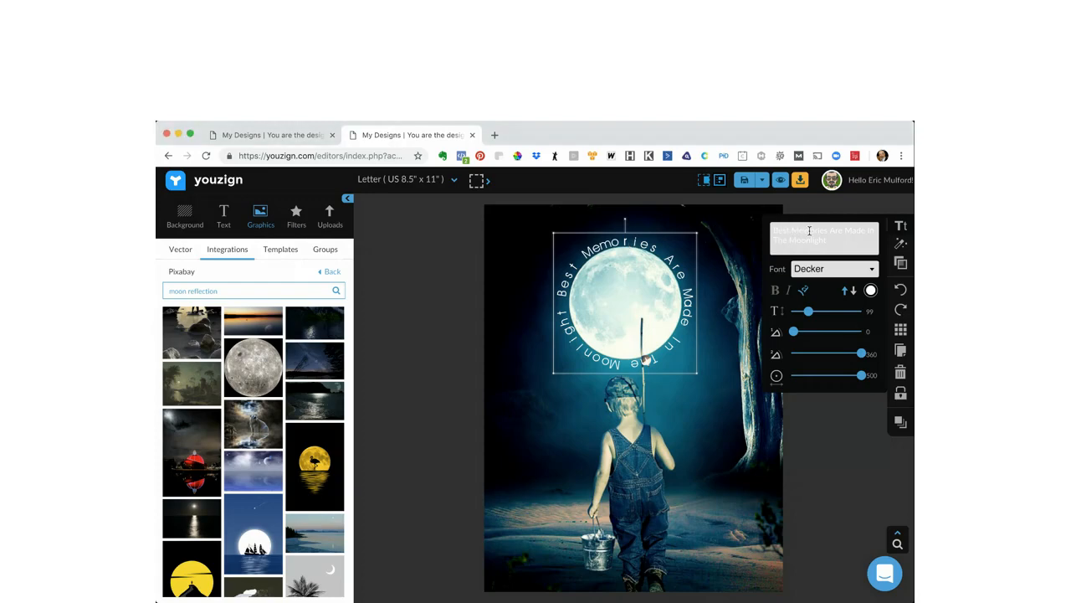
Step: Shorten the circular text around the moon to "Best Memories Are Made"
click(559, 306)
drag(868, 231, 869, 241)
key(BackSpace)
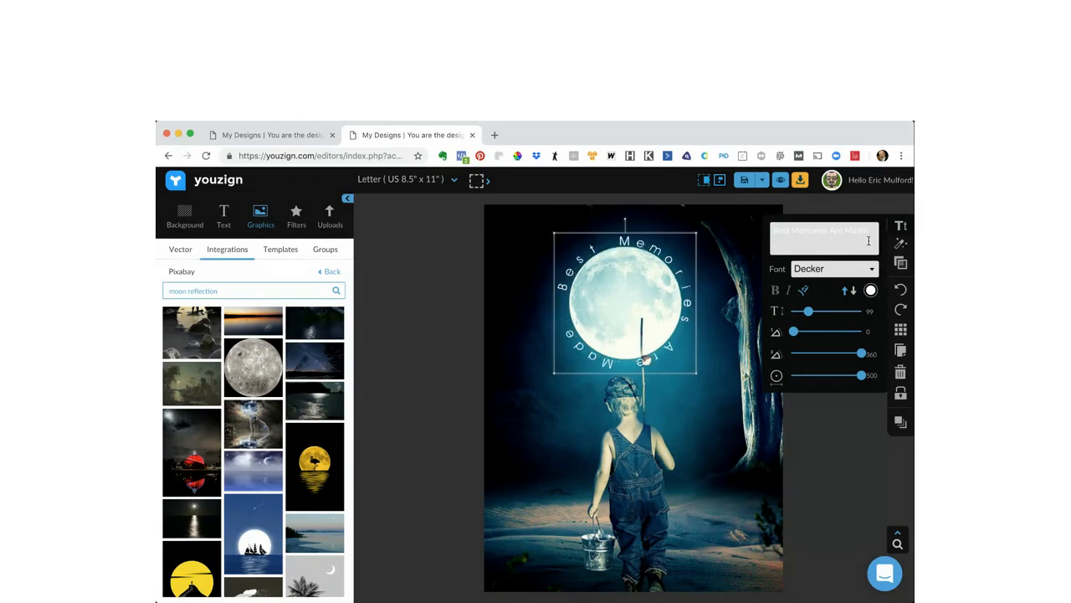
Step: Set the text's end angle to 180 and move the resulting arch up along the moon's upper edge
click(897, 227)
drag(861, 354, 831, 358)
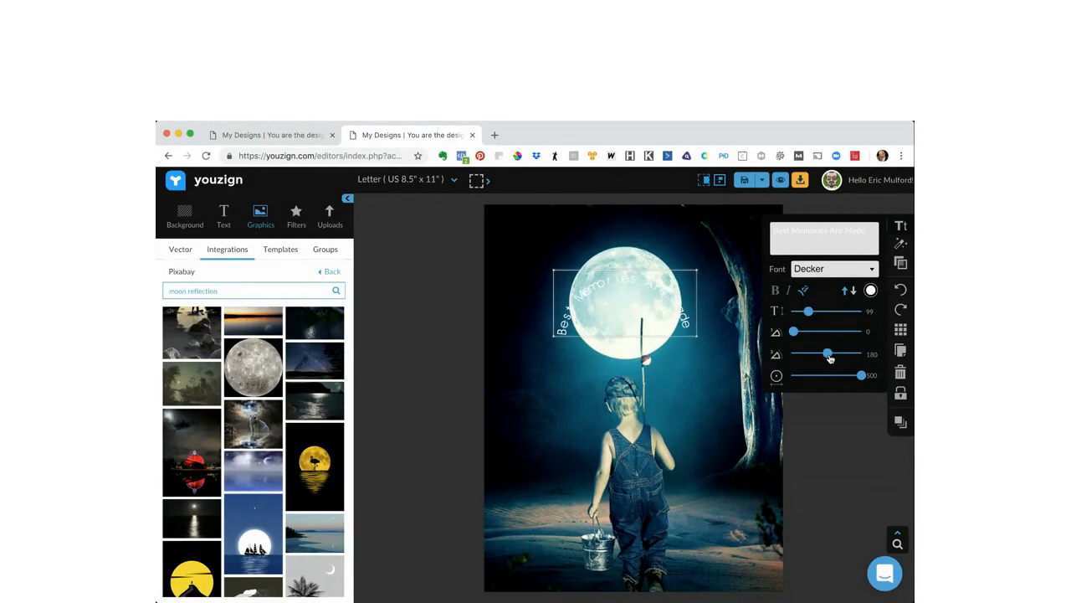
drag(656, 308, 637, 262)
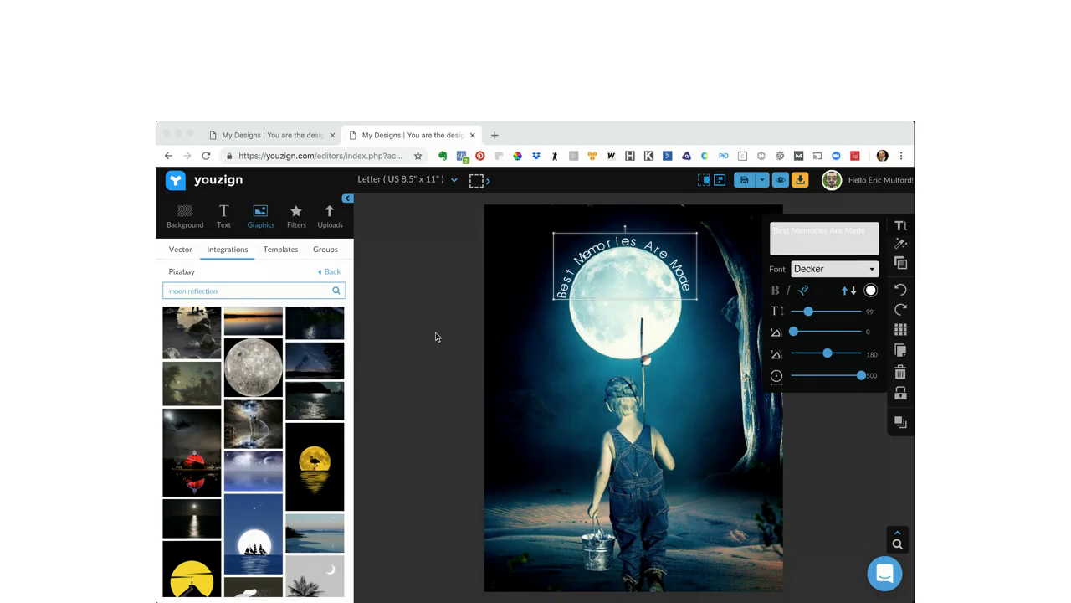
click(223, 221)
click(223, 221)
click(237, 290)
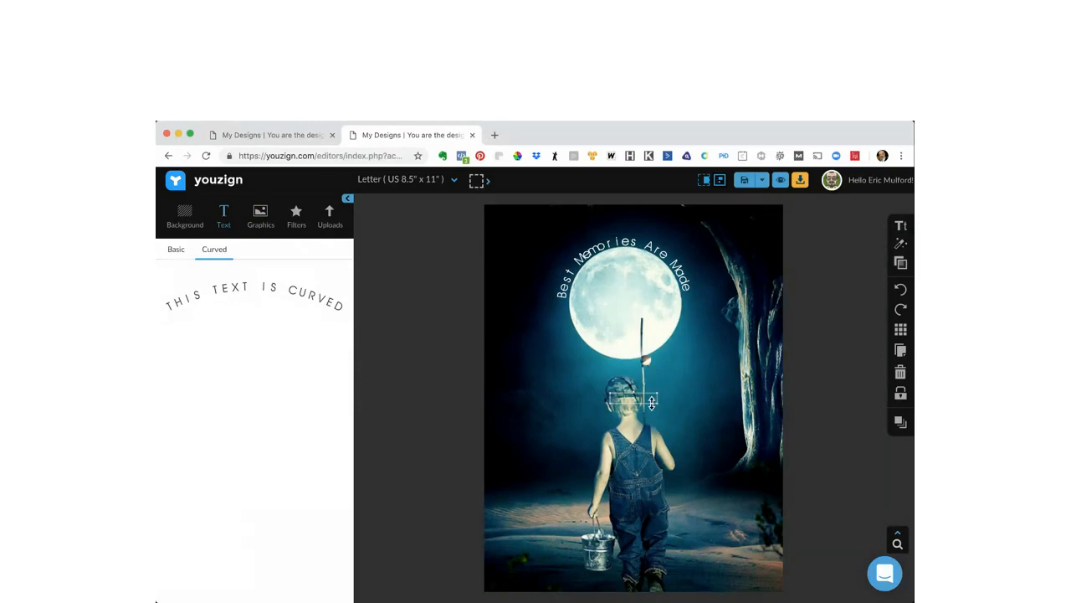
click(903, 375)
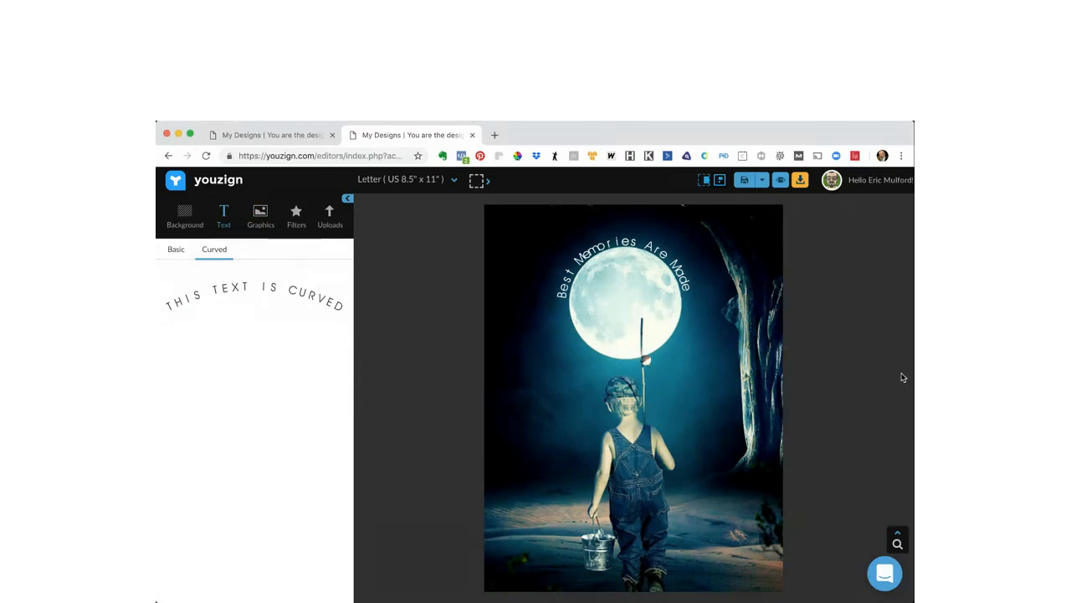
Step: Duplicate the arched "Best Memories Are Made" text and move the copy below the moon's center
click(681, 273)
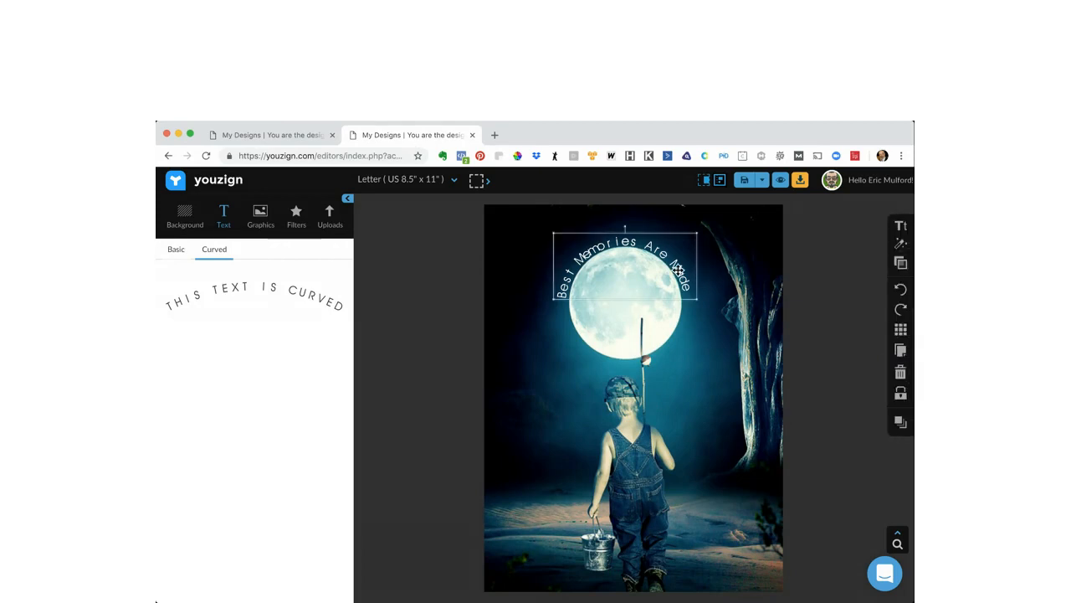
click(901, 352)
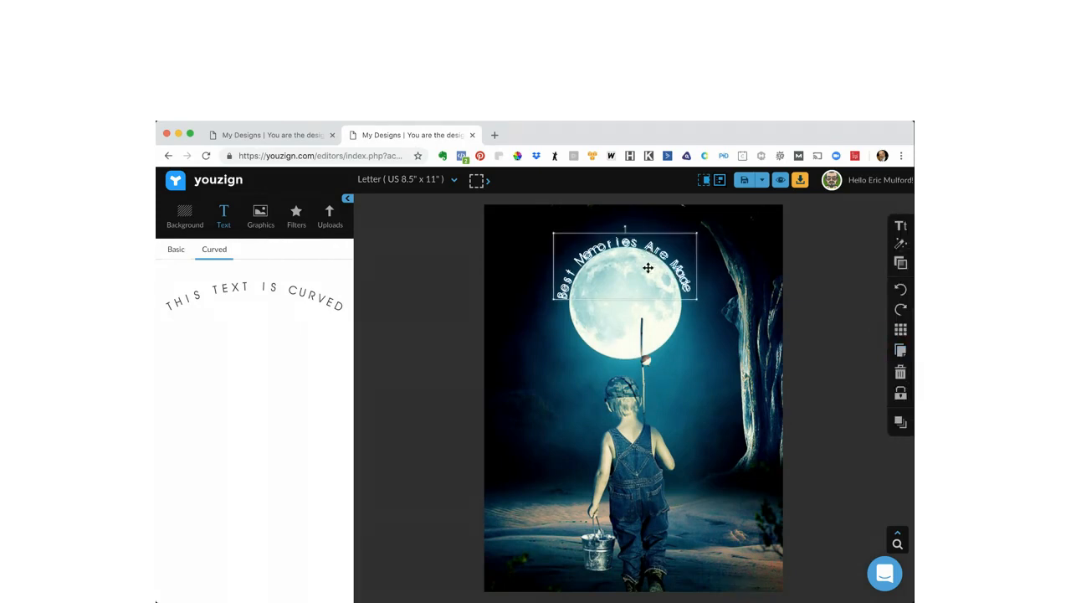
drag(647, 267, 666, 314)
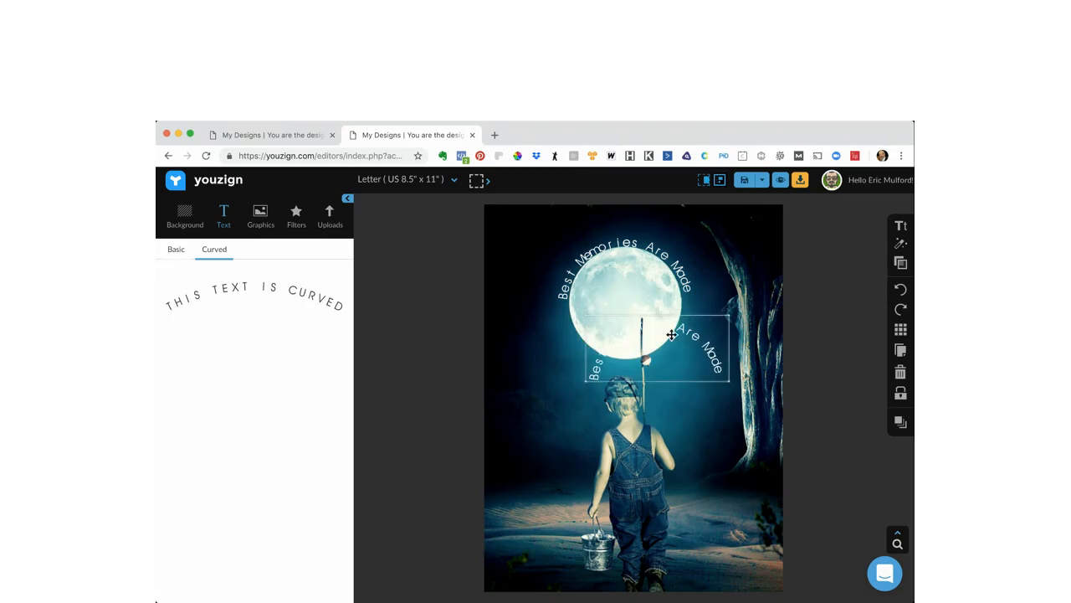
Step: Replace the wording of the duplicated arched text with "In The Moonlight"
click(900, 225)
triple_click(867, 230)
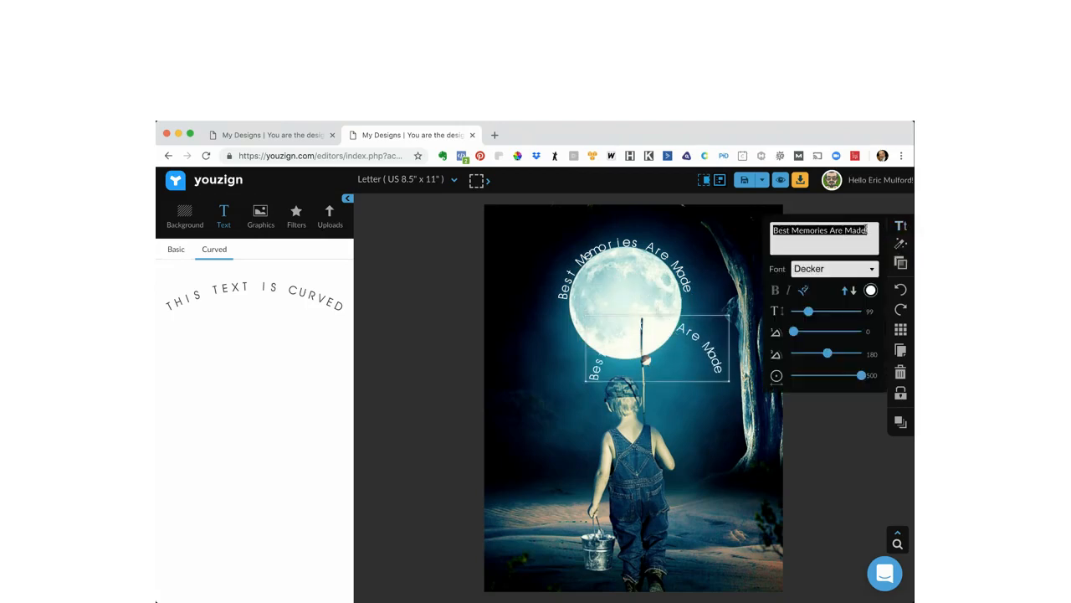
text(In Th)
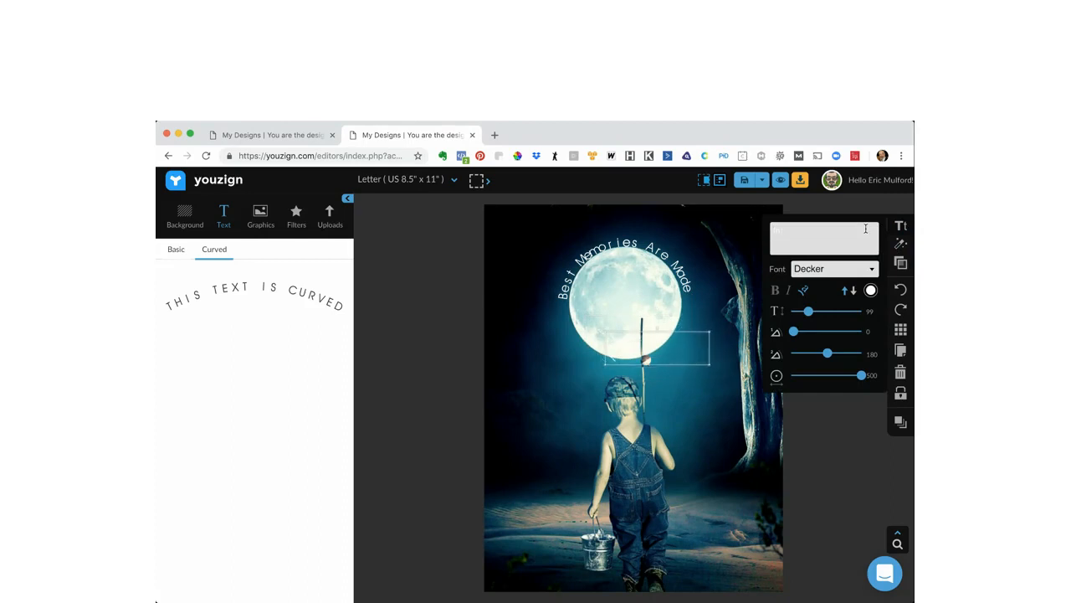
text(e Moonli)
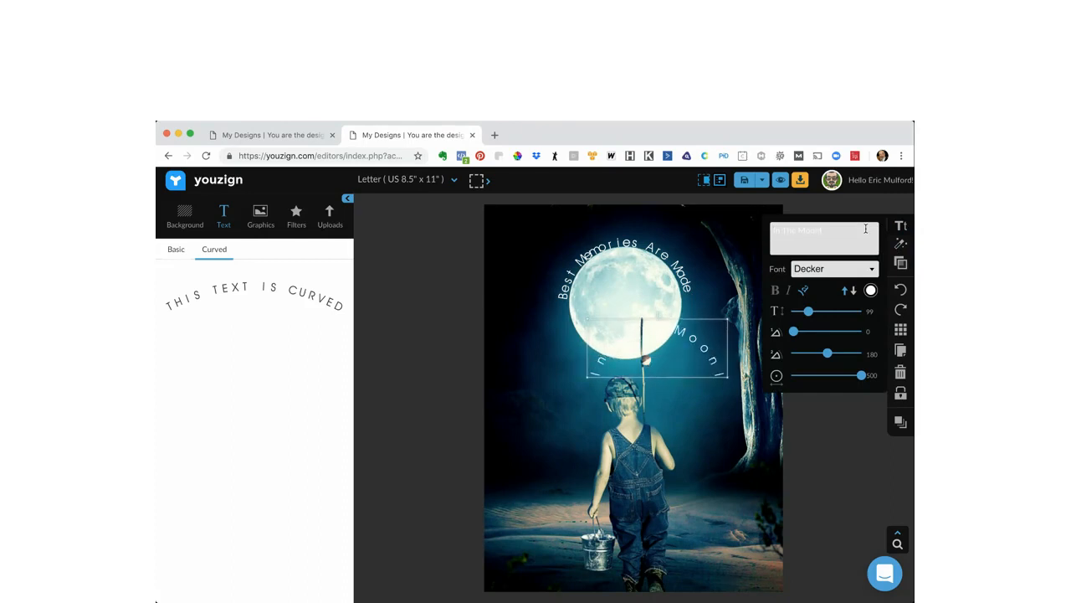
text(ght)
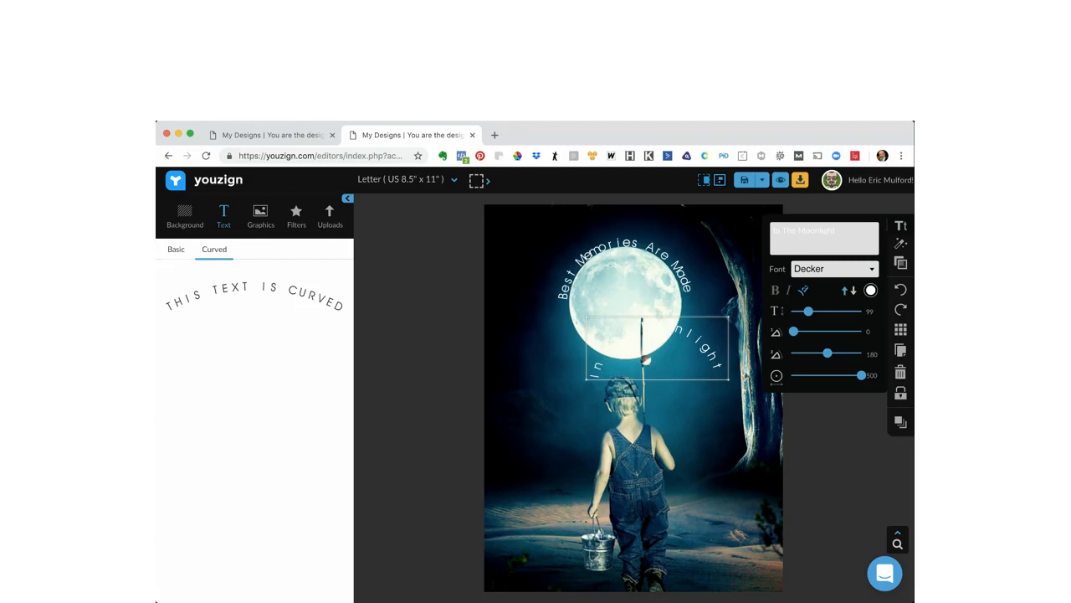
Step: Reverse the curve direction of "In The Moonlight" and position it along the moon's lower edge
click(853, 293)
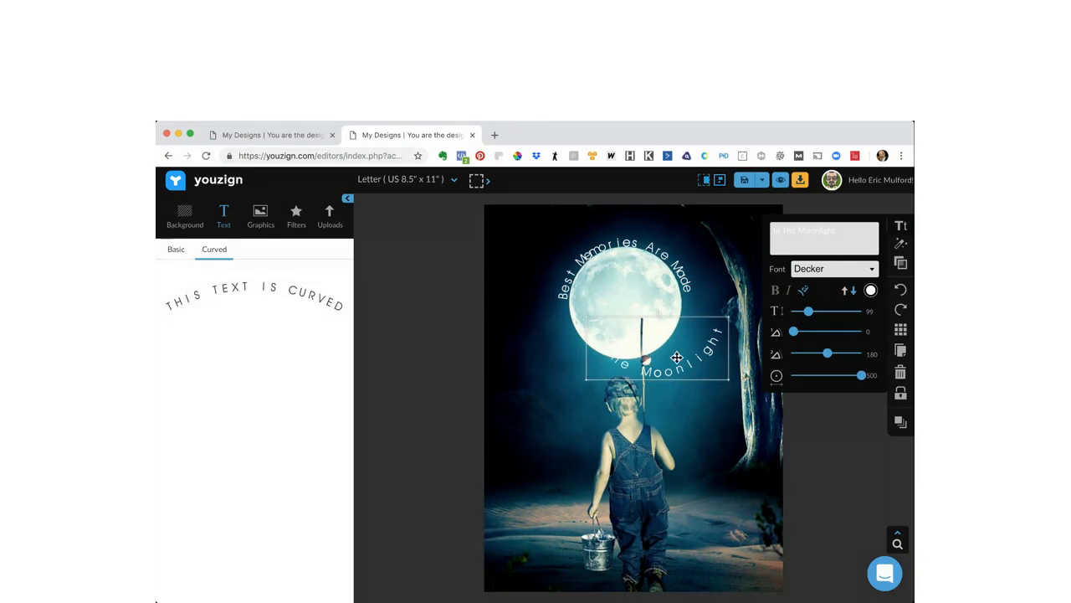
drag(684, 368, 653, 360)
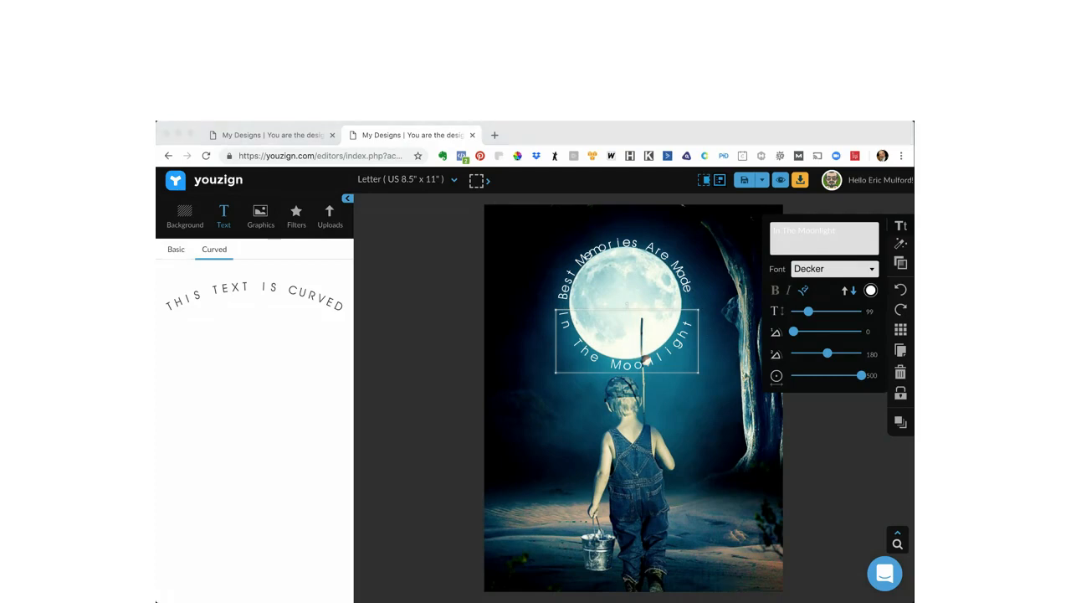
click(643, 360)
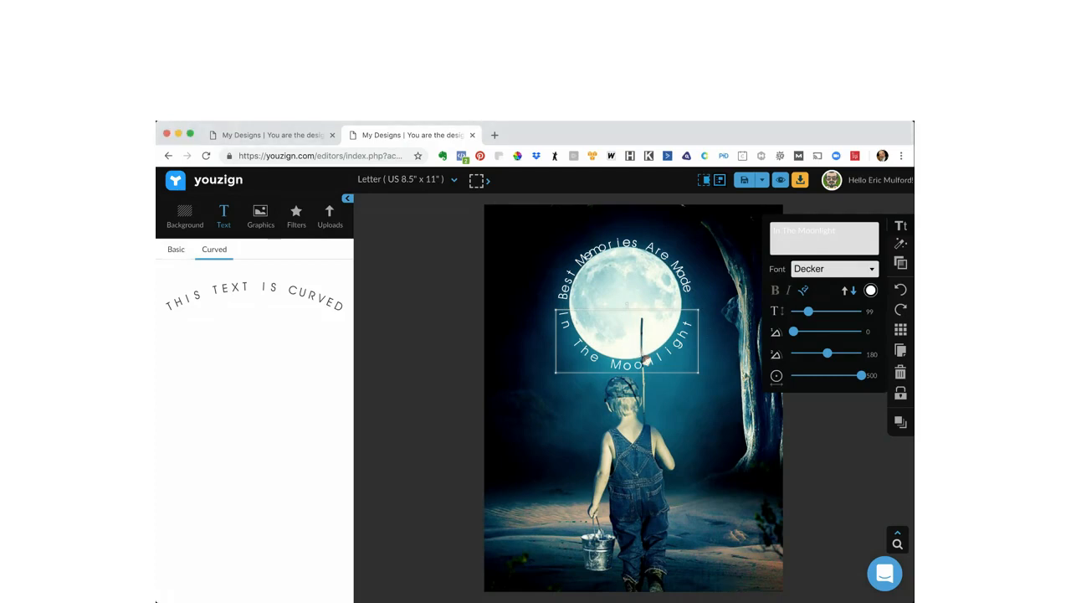
drag(637, 364, 636, 366)
Step: Rotate the "In The Moonlight" text slightly counterclockwise and nudge it to follow the moon's lower edge
click(627, 298)
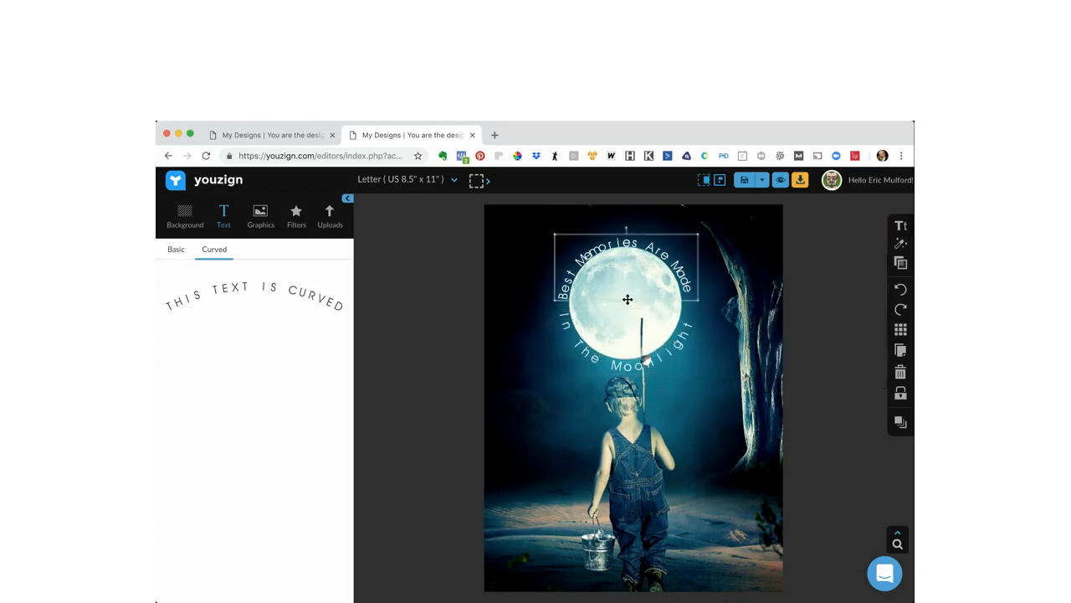
click(629, 315)
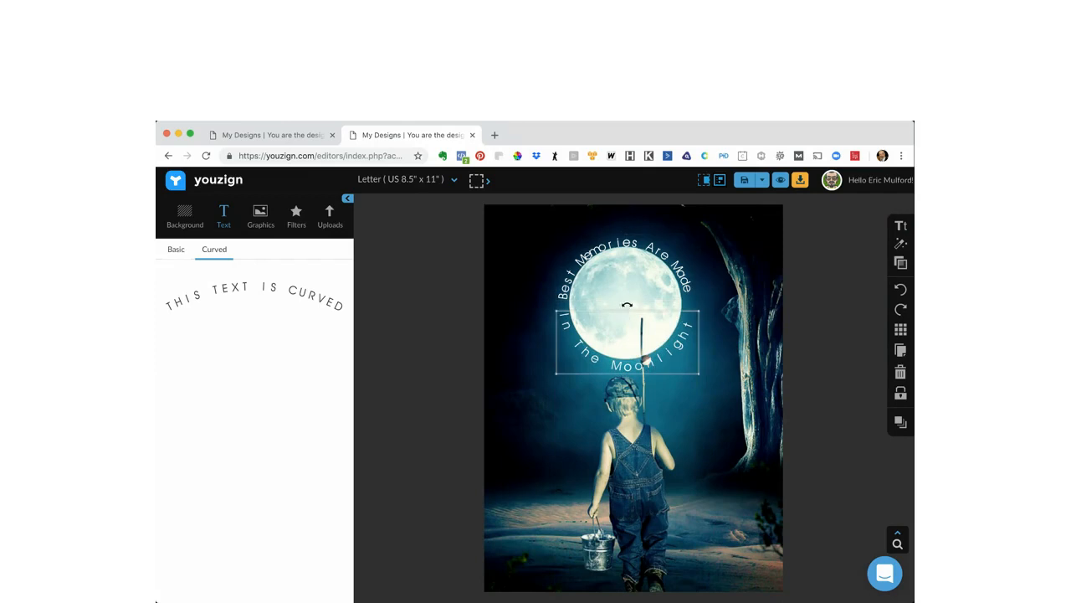
drag(627, 303, 624, 303)
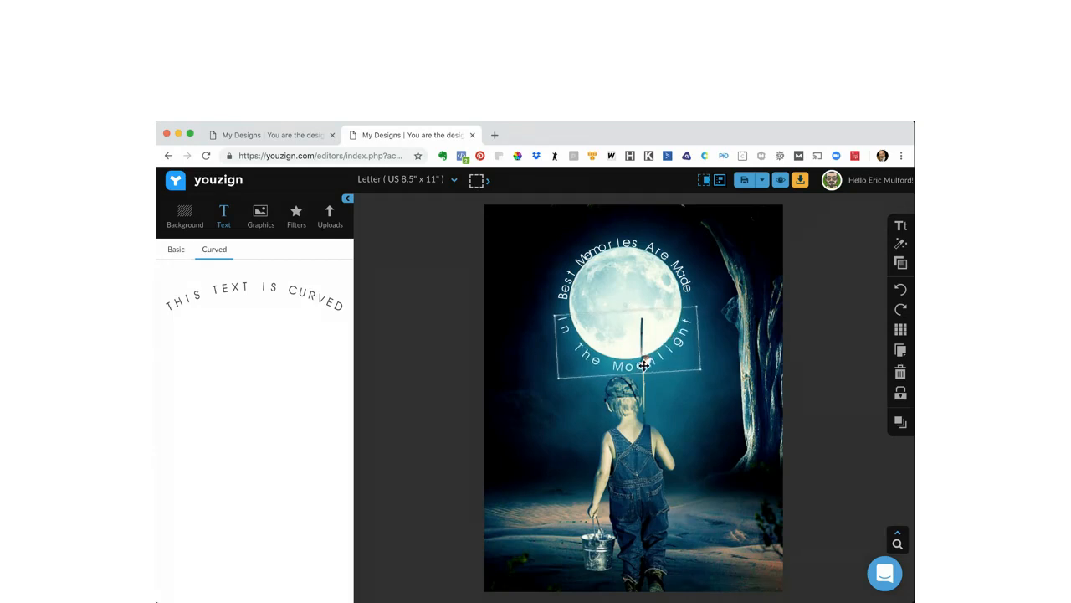
drag(643, 365, 644, 365)
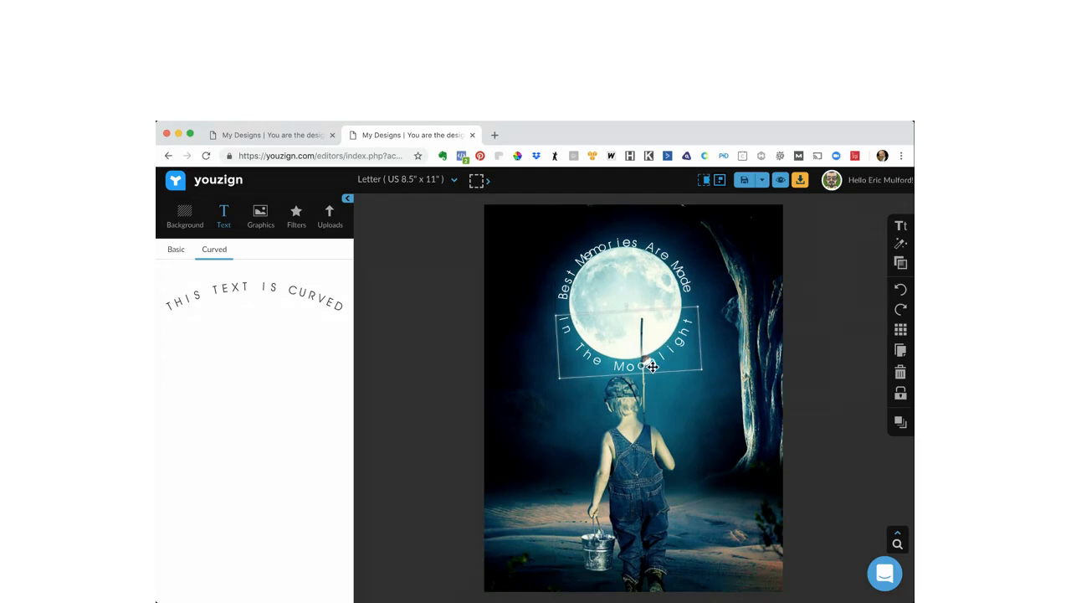
Step: Rotate the "Best Memories Are Made" text slightly clockwise along the moon's upper edge
click(641, 247)
drag(625, 228, 631, 244)
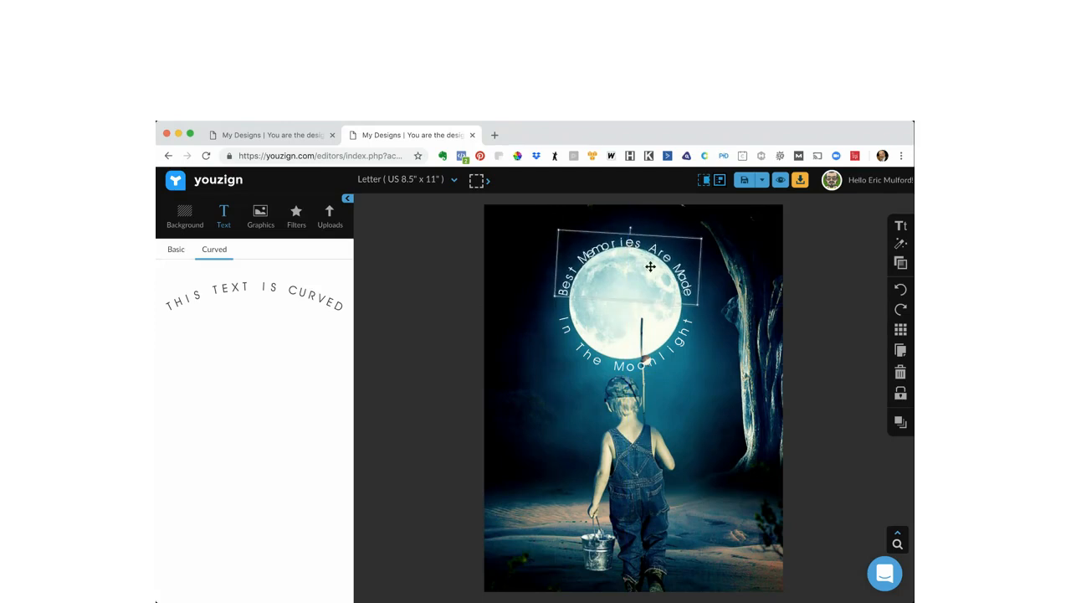
click(747, 281)
click(900, 305)
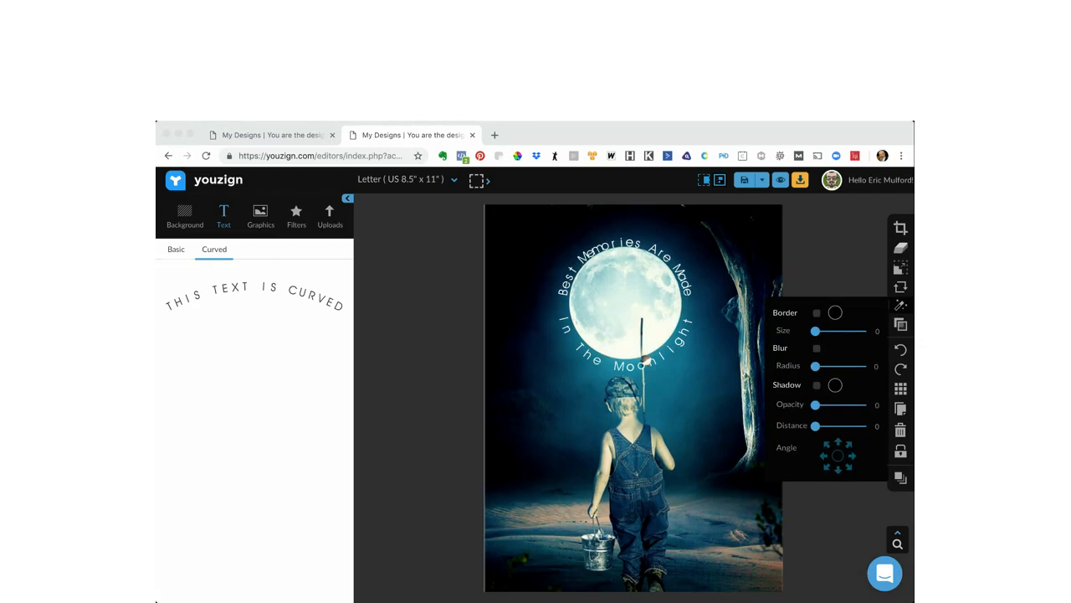
Step: Set the upper text's size to 108 and its end angle to 198, and move it down closer to the moon's edge
click(608, 249)
mouse_move(907, 242)
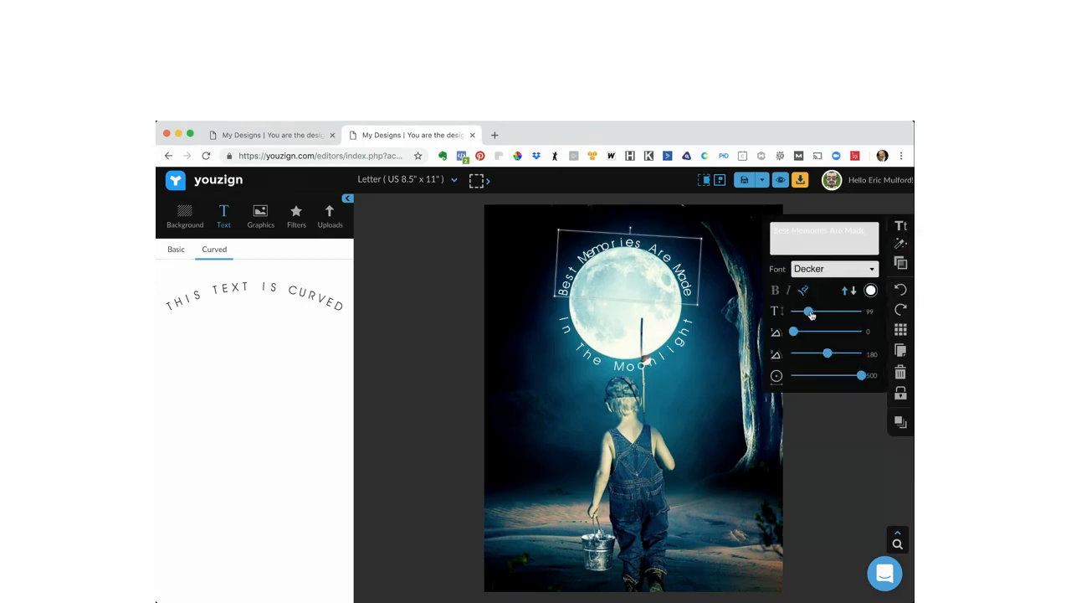
drag(810, 314, 812, 313)
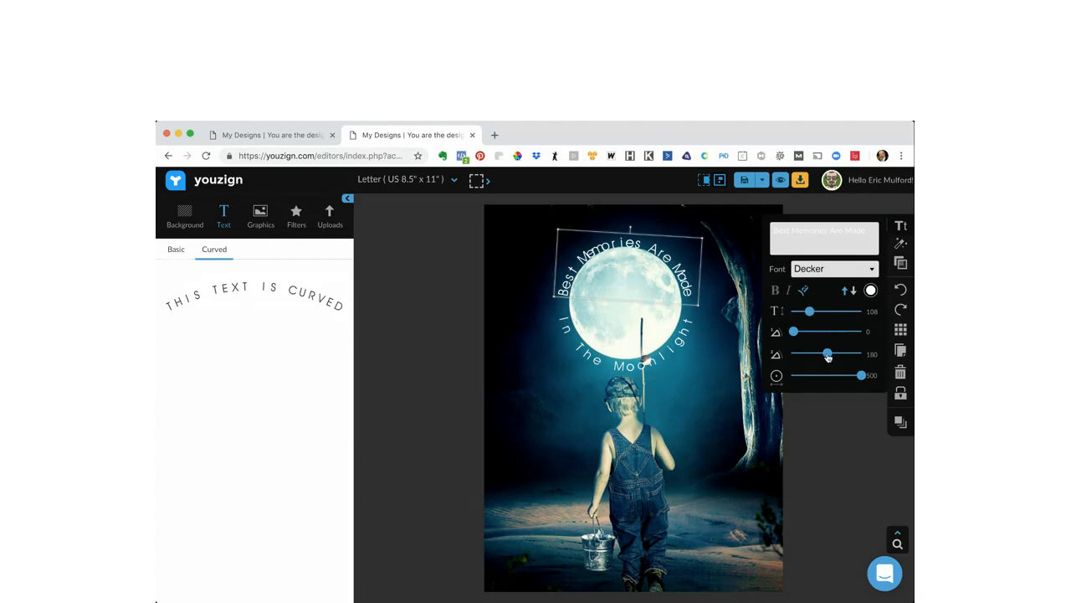
drag(827, 357, 830, 356)
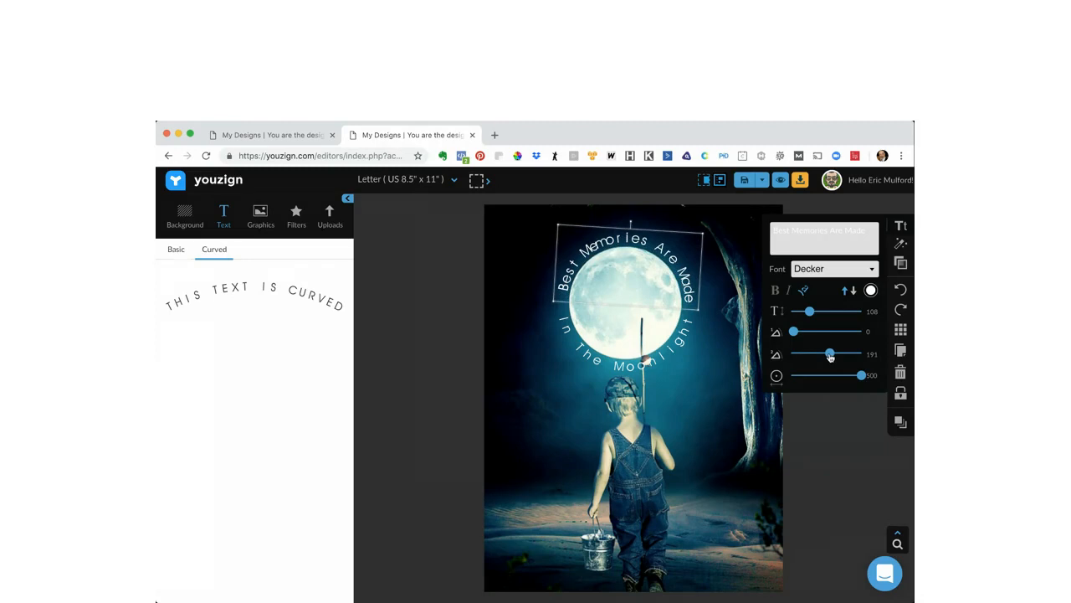
drag(829, 357, 831, 356)
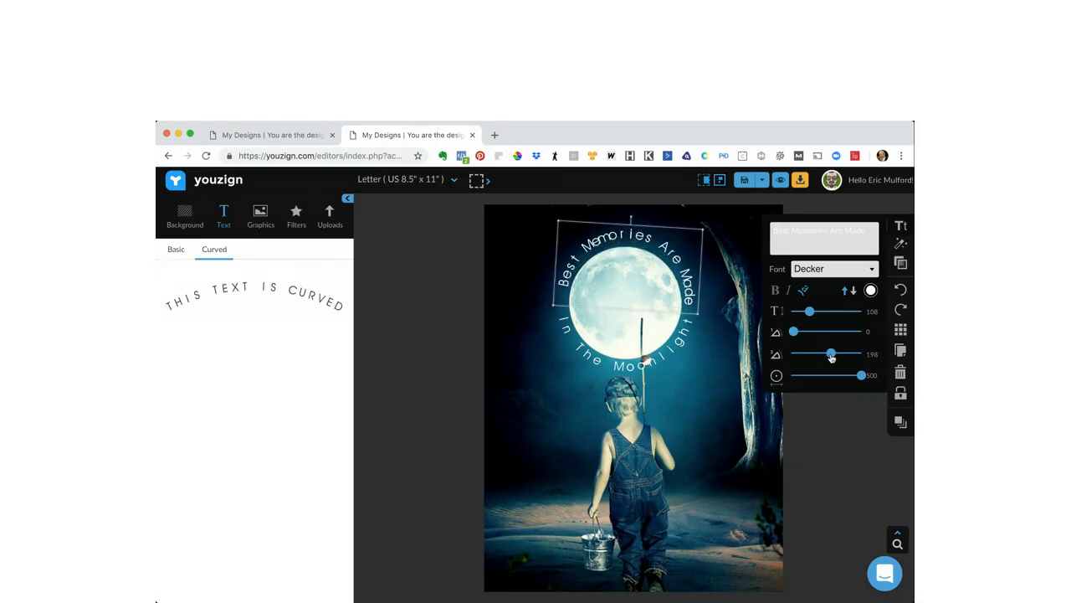
drag(627, 241, 625, 250)
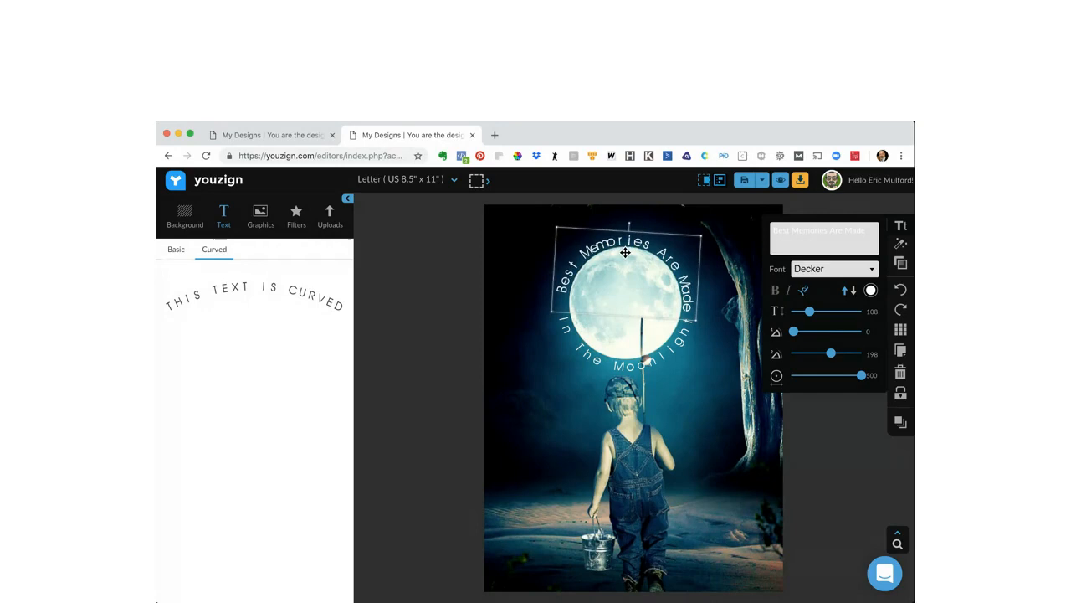
Step: Rotate the "In The Moonlight" text slightly clockwise until level and nudge it up and left along the moon's lower edge
click(632, 368)
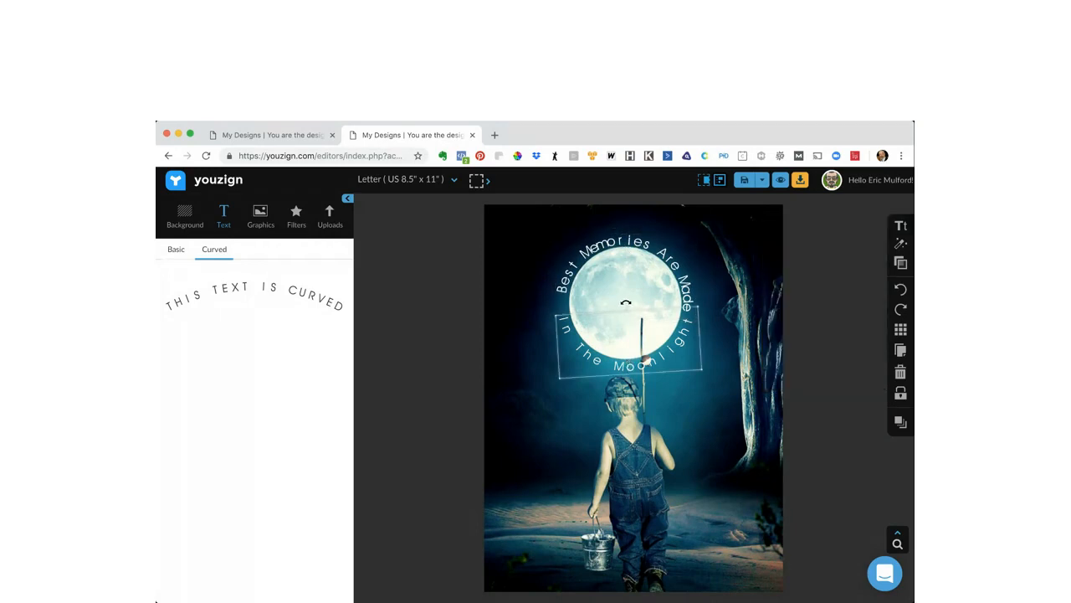
drag(625, 302, 629, 302)
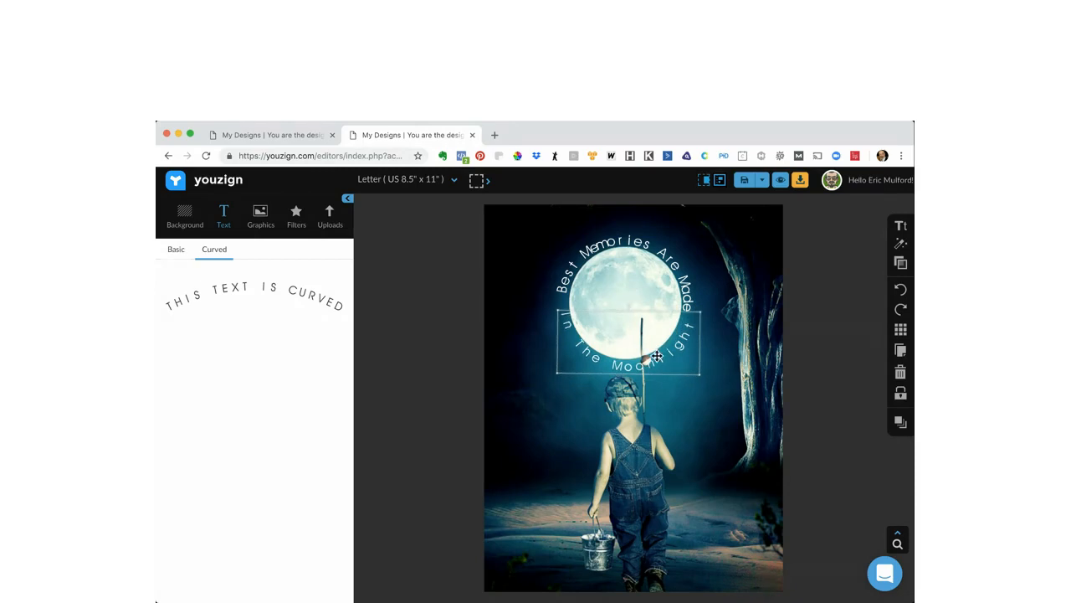
drag(660, 367, 657, 364)
drag(656, 364, 657, 363)
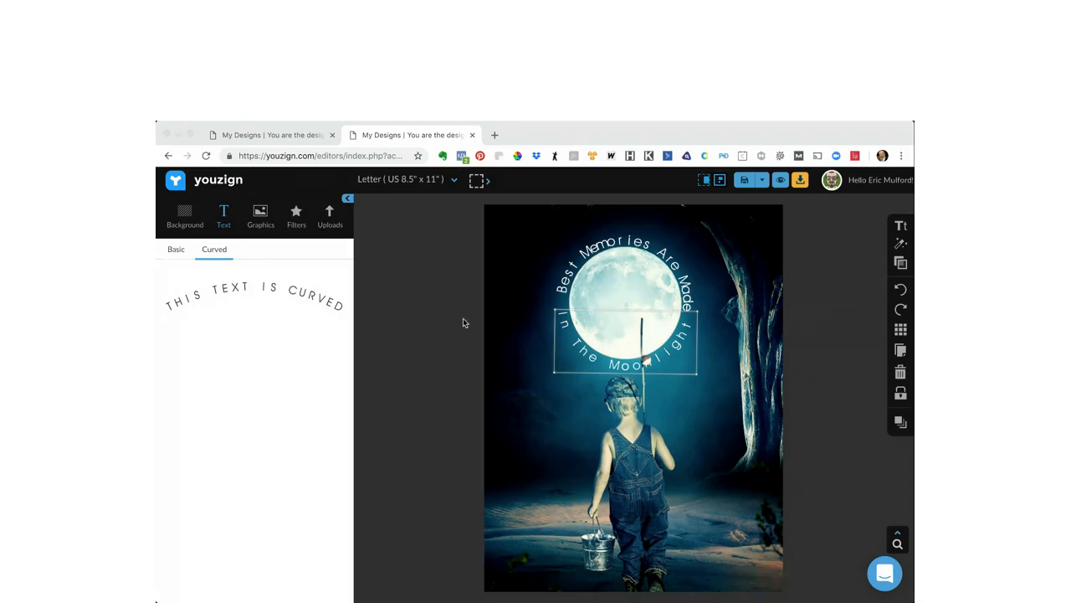
Step: Add the tongue-out smiley emoticon from the vector graphics to the page
click(249, 223)
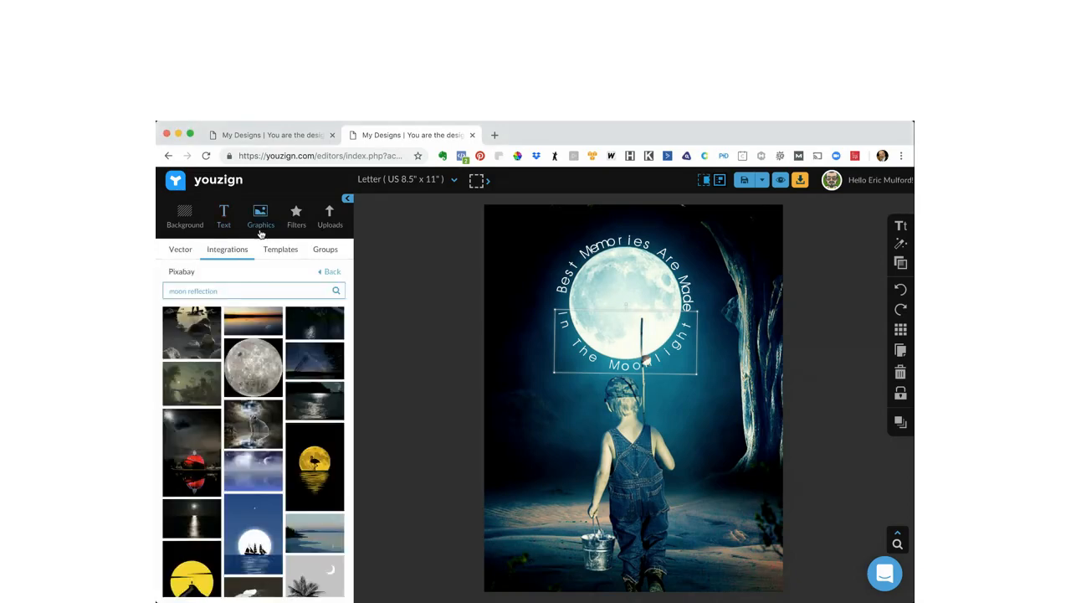
click(175, 252)
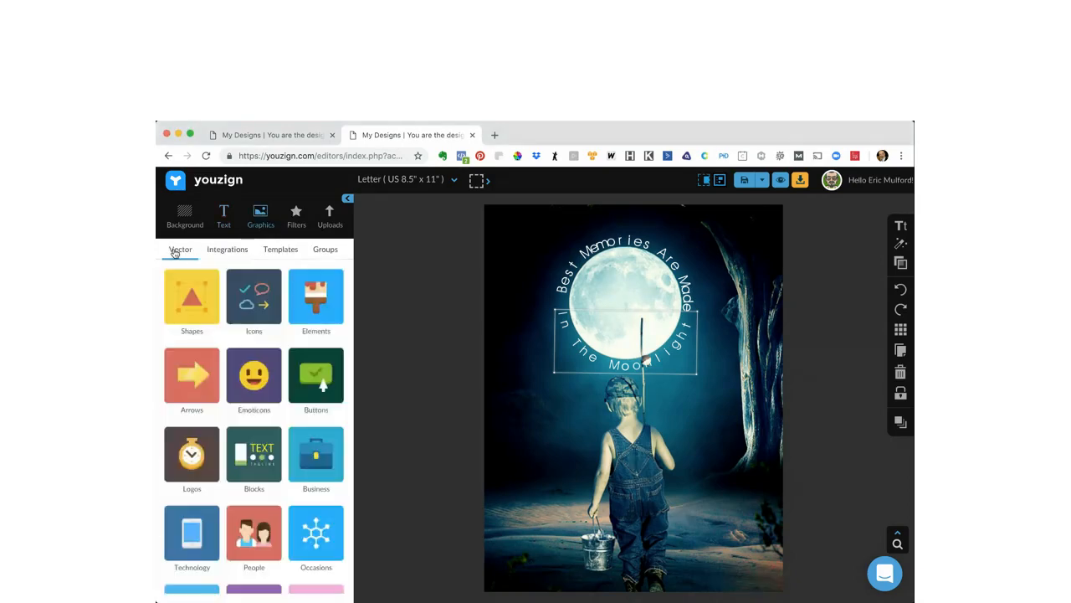
click(244, 372)
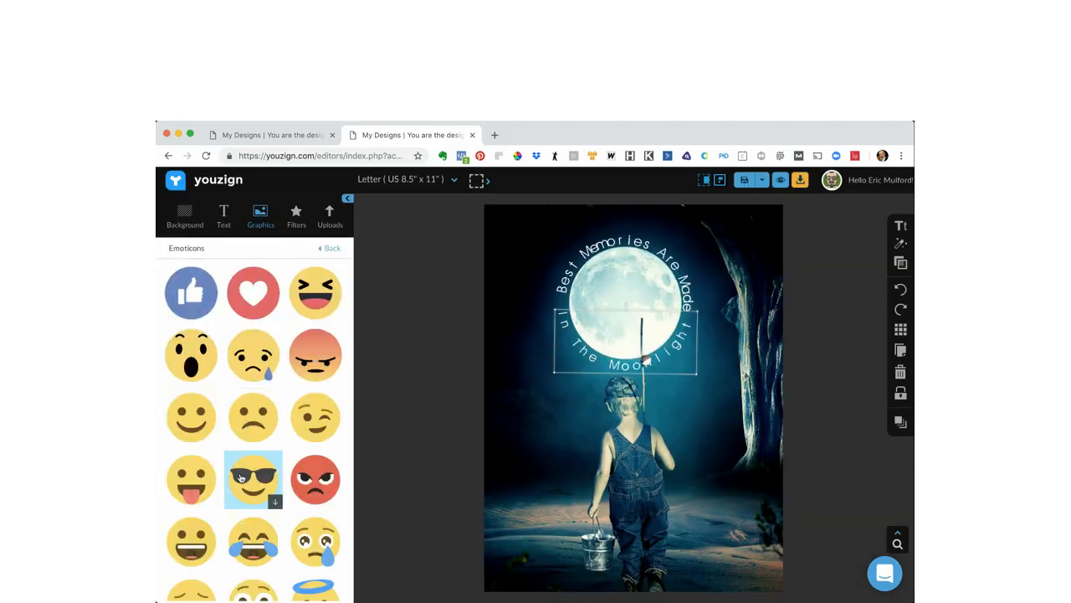
click(198, 480)
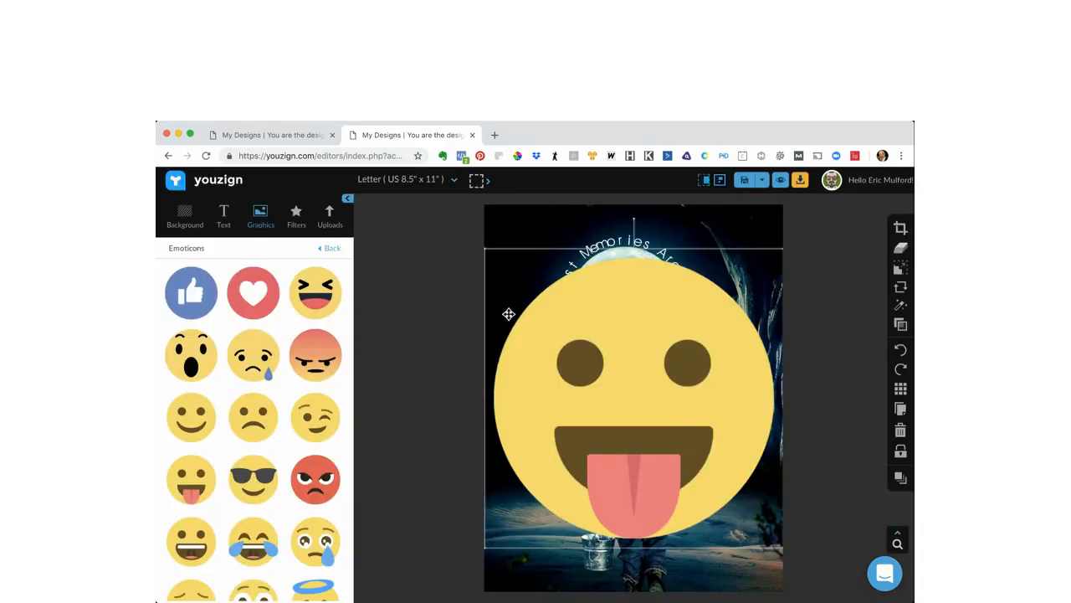
Step: Shrink the smiley to roughly the moon's size over the moon, and delete it
drag(483, 252, 646, 385)
drag(728, 434, 649, 266)
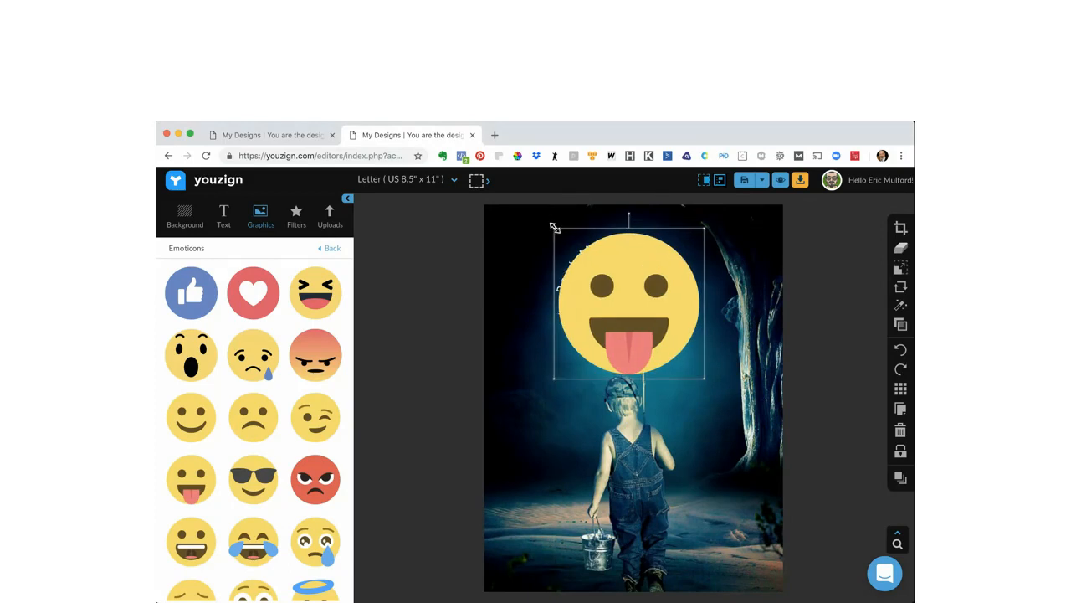
drag(552, 226, 575, 248)
drag(654, 284, 641, 275)
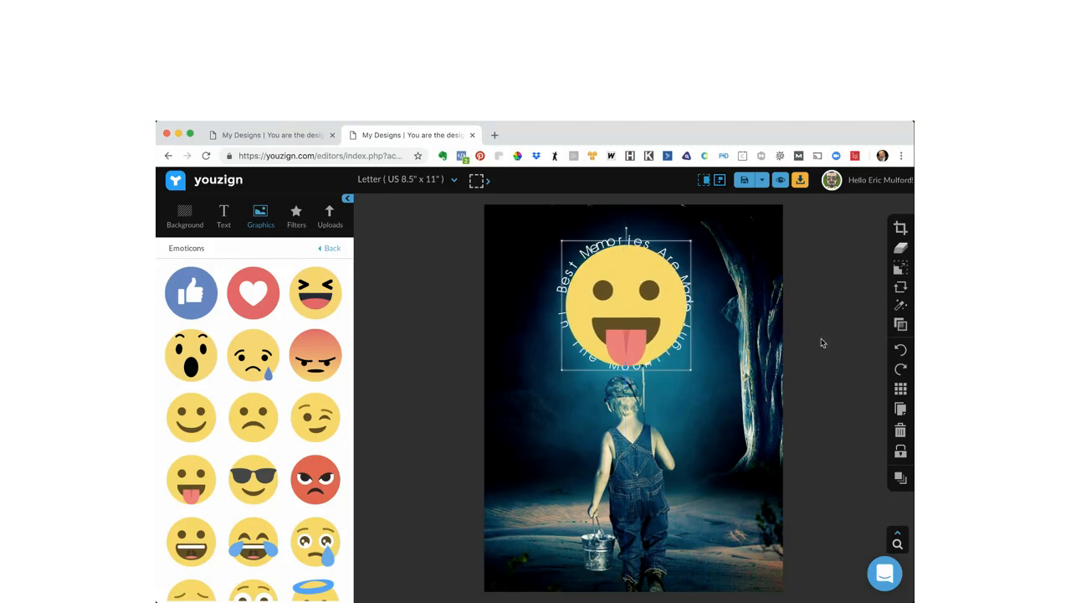
click(901, 429)
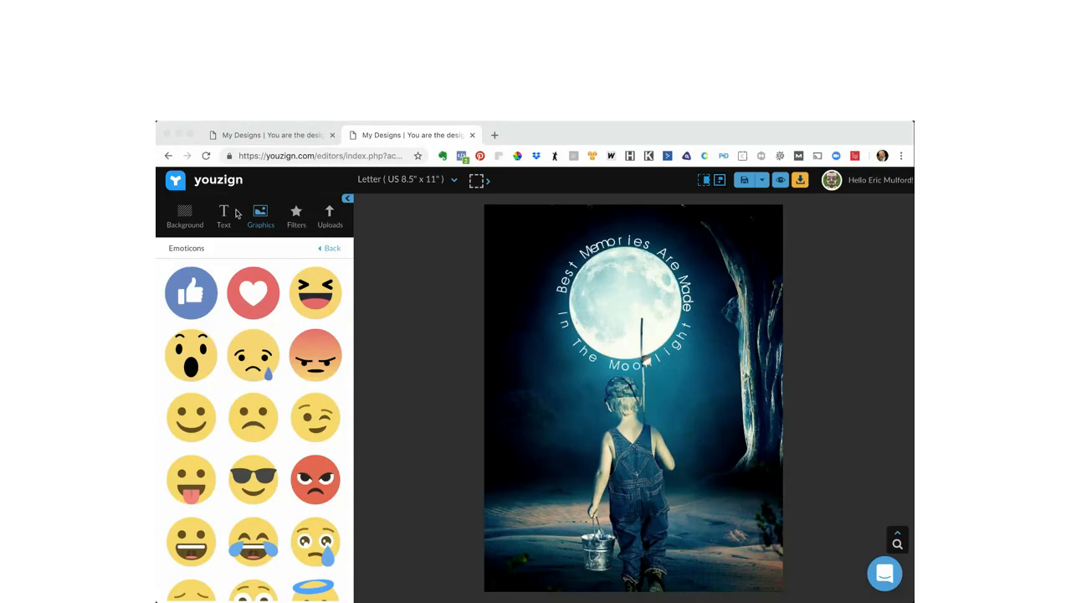
Step: Return to the Pixabay "moon reflection" image results in the graphics library
click(334, 250)
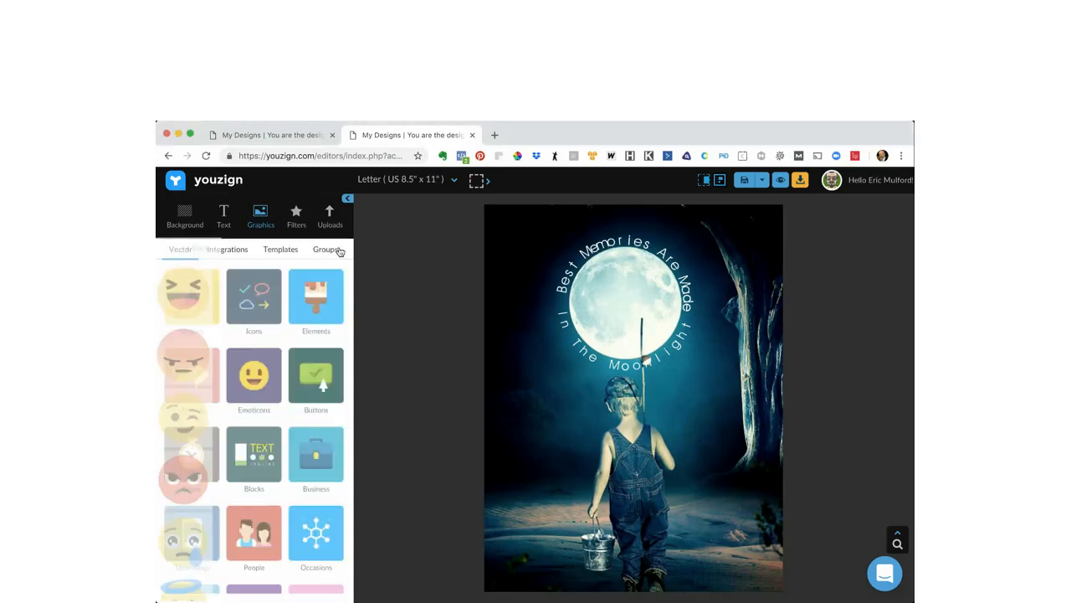
click(236, 252)
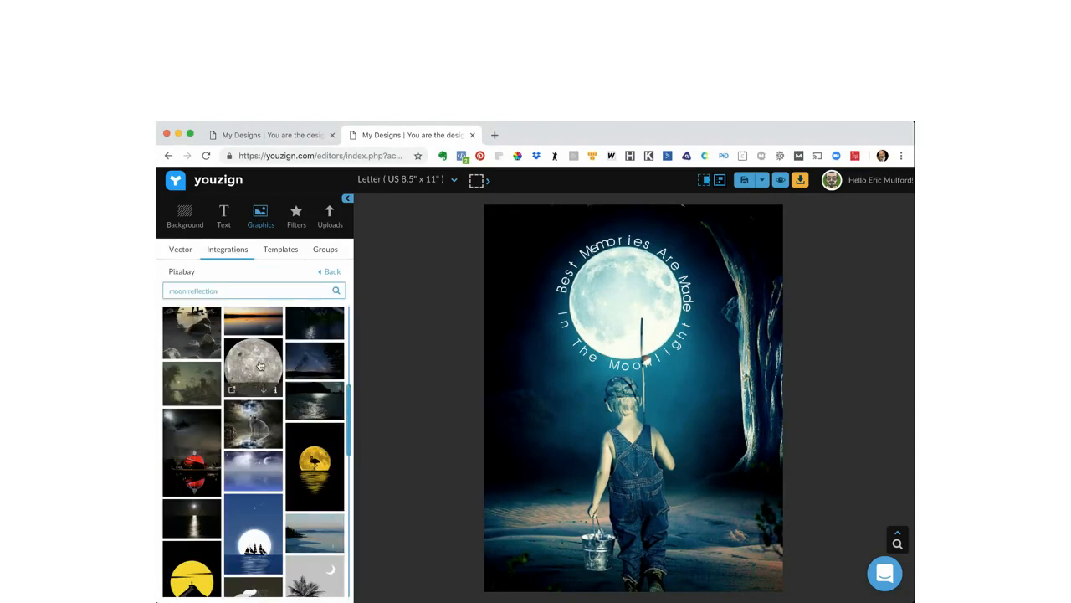
scroll(259, 364, down, 3)
Step: Clear the page by deleting both curved texts and the background image of the boy under the moon
click(710, 378)
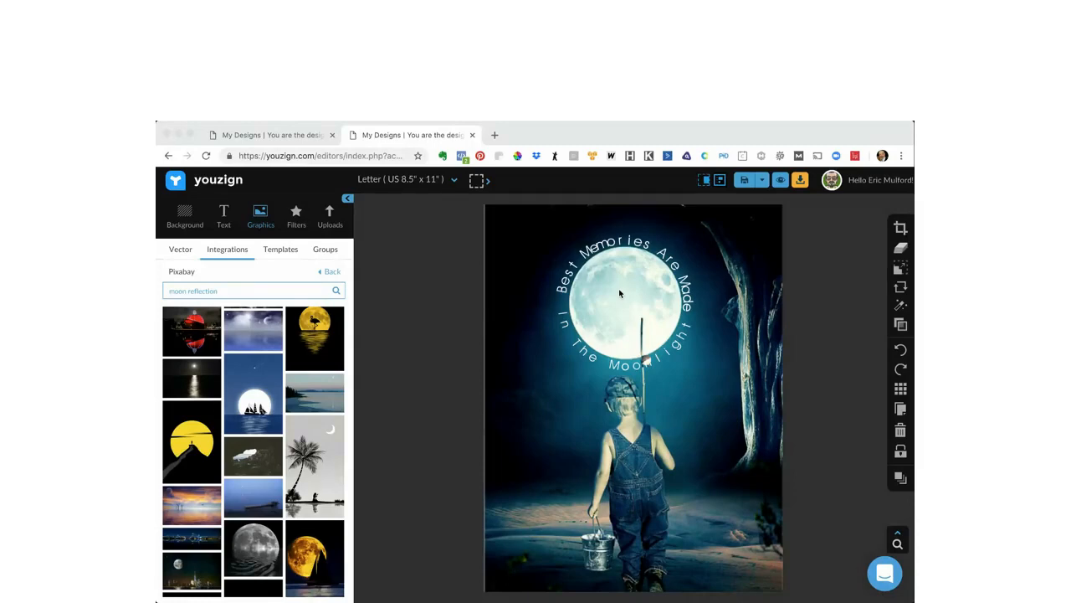
click(613, 248)
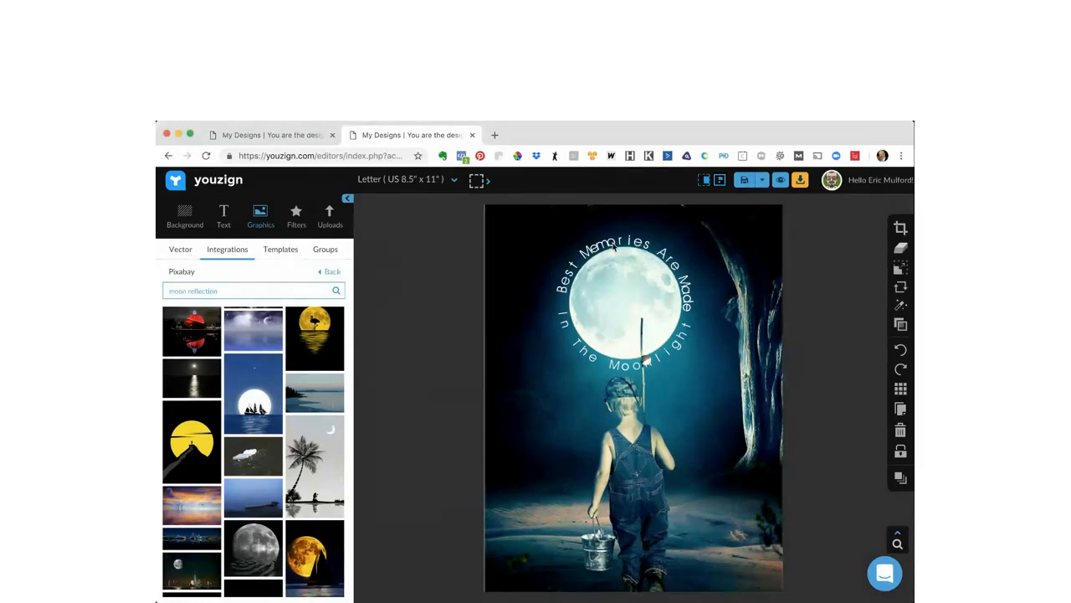
click(613, 246)
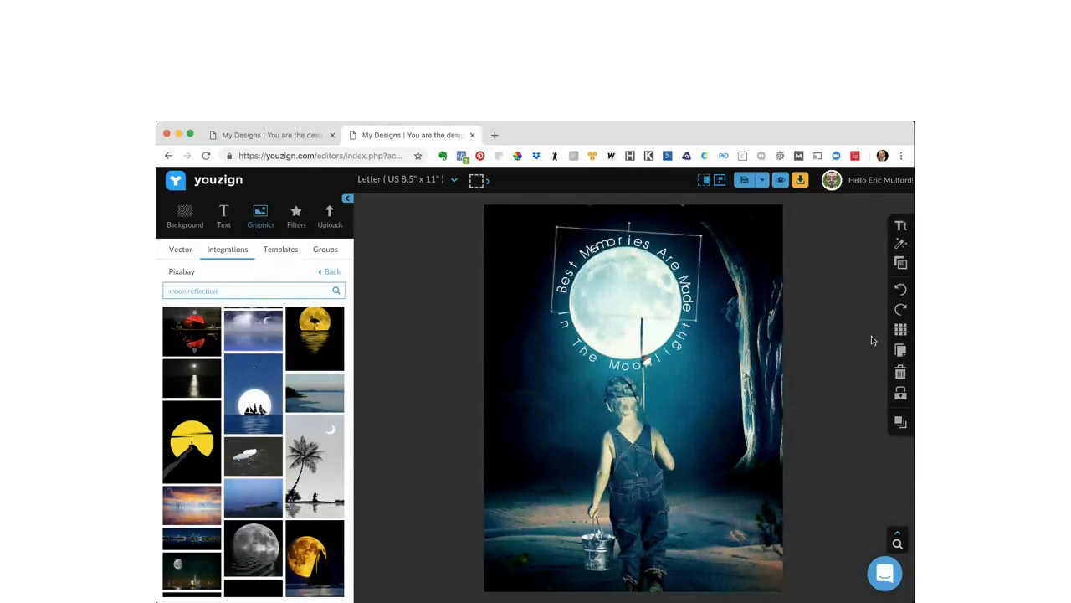
click(901, 372)
click(680, 339)
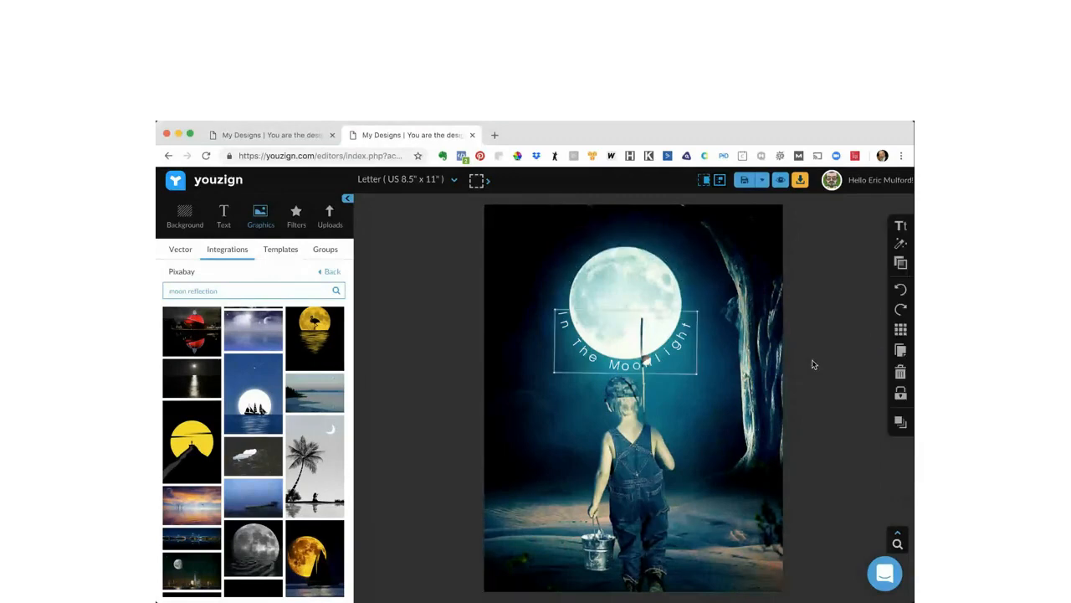
click(905, 373)
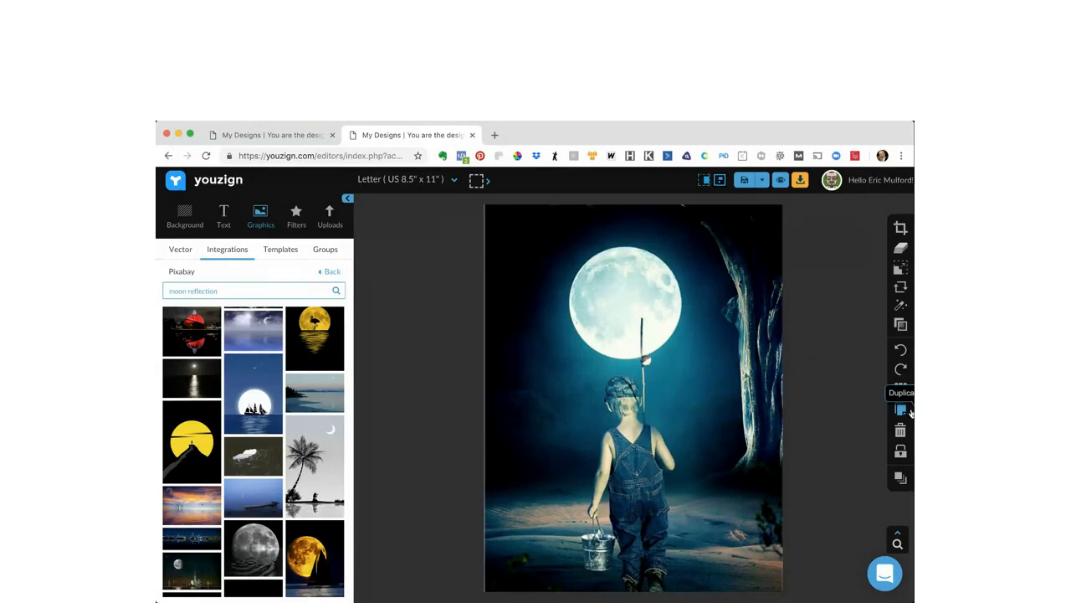
click(901, 429)
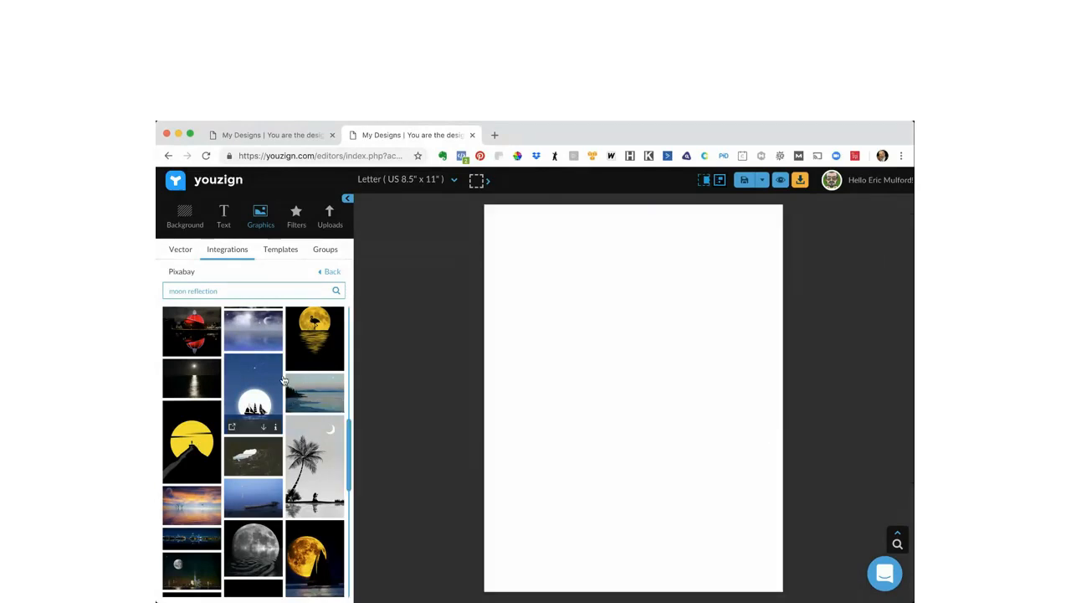
Step: Add the Pixabay image of the sailing ship against the white moon and set it as the background
click(264, 377)
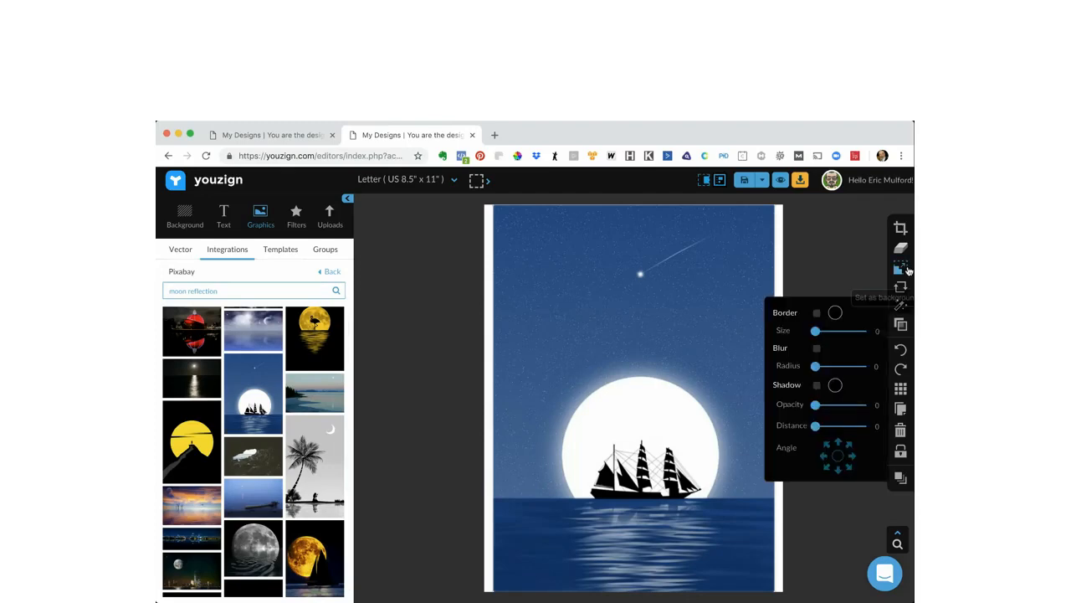
click(901, 270)
mouse_move(900, 324)
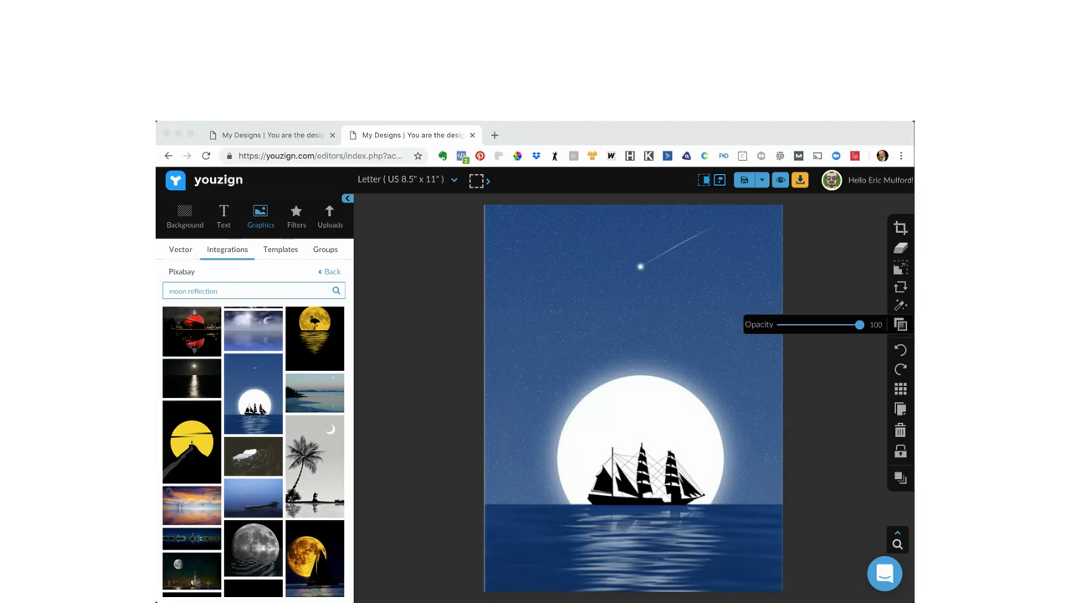
Step: Set the yellow-moon flamingo image as the background, and replace it with the grey palm tree image
click(311, 334)
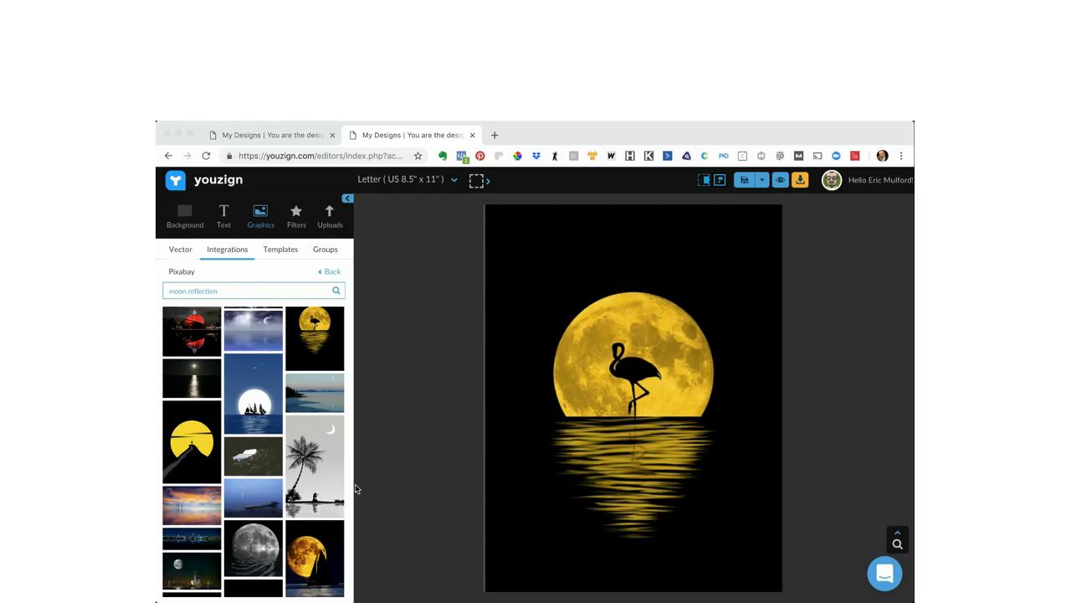
click(331, 469)
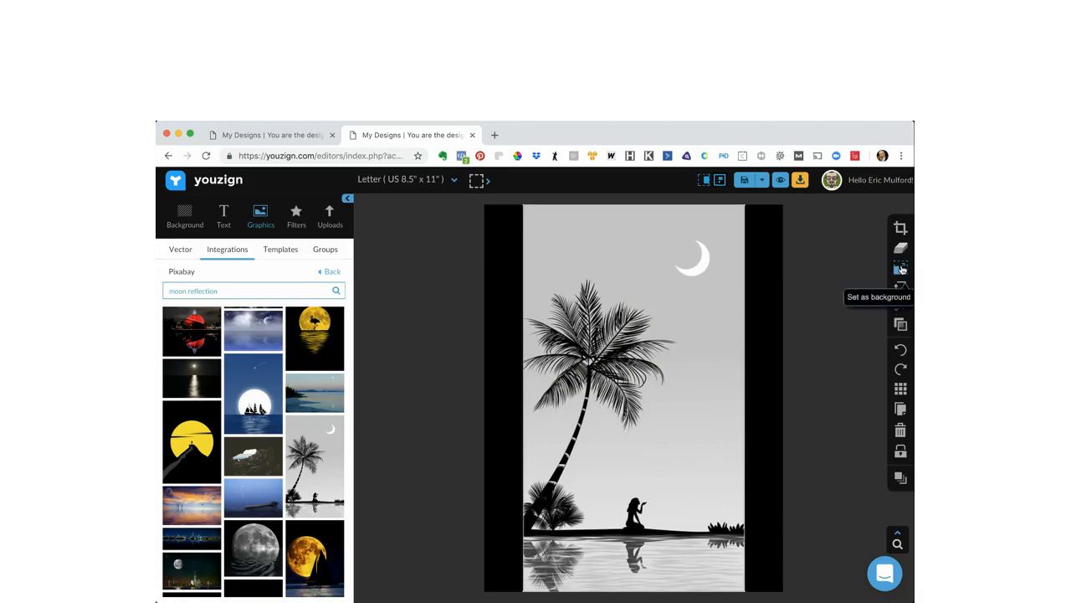
click(903, 269)
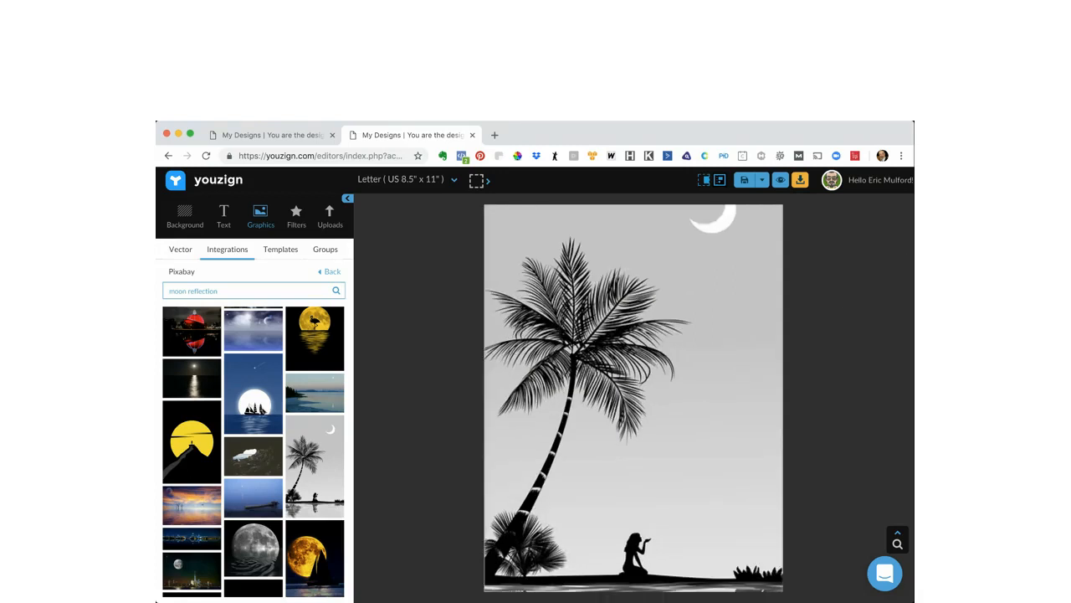
Step: Add the dark half-moon image with the seated silhouette from the Pixabay results and set it as the background
scroll(282, 410, down, 3)
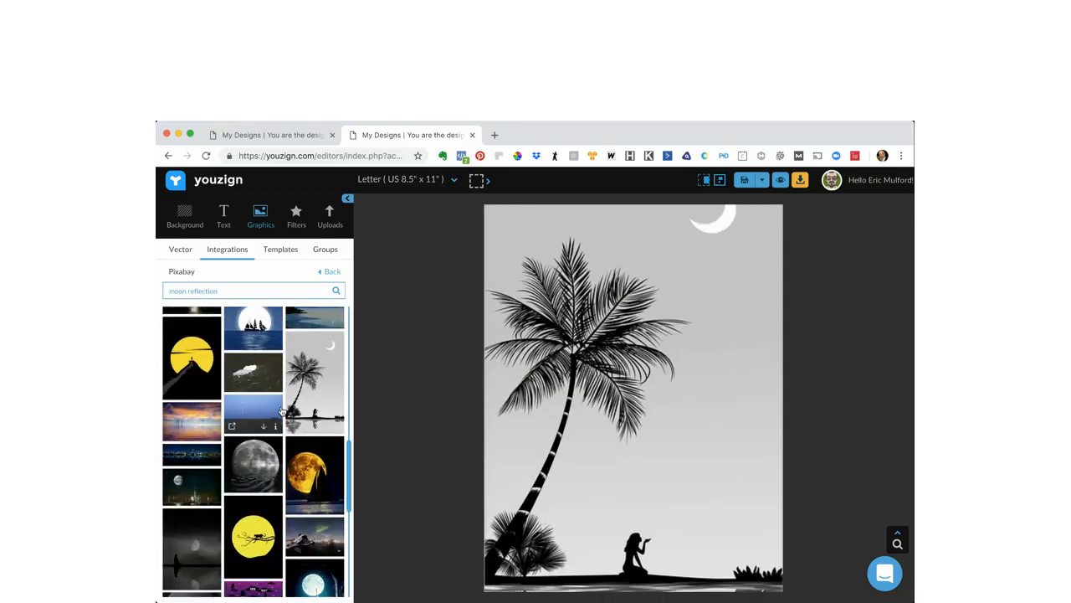
scroll(282, 410, down, 1)
scroll(282, 410, down, 1)
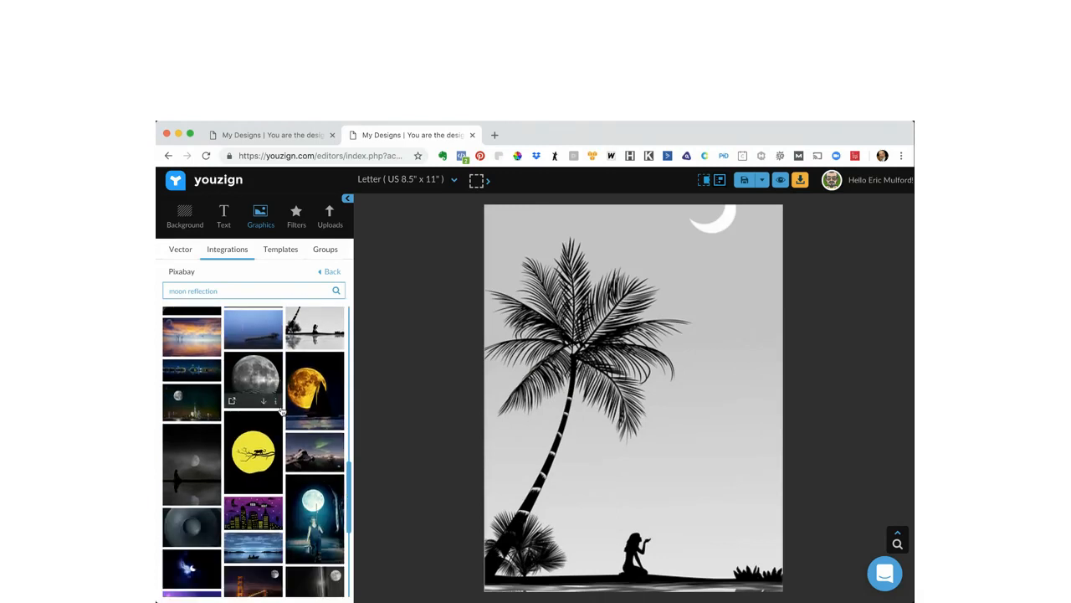
scroll(180, 429, down, 1)
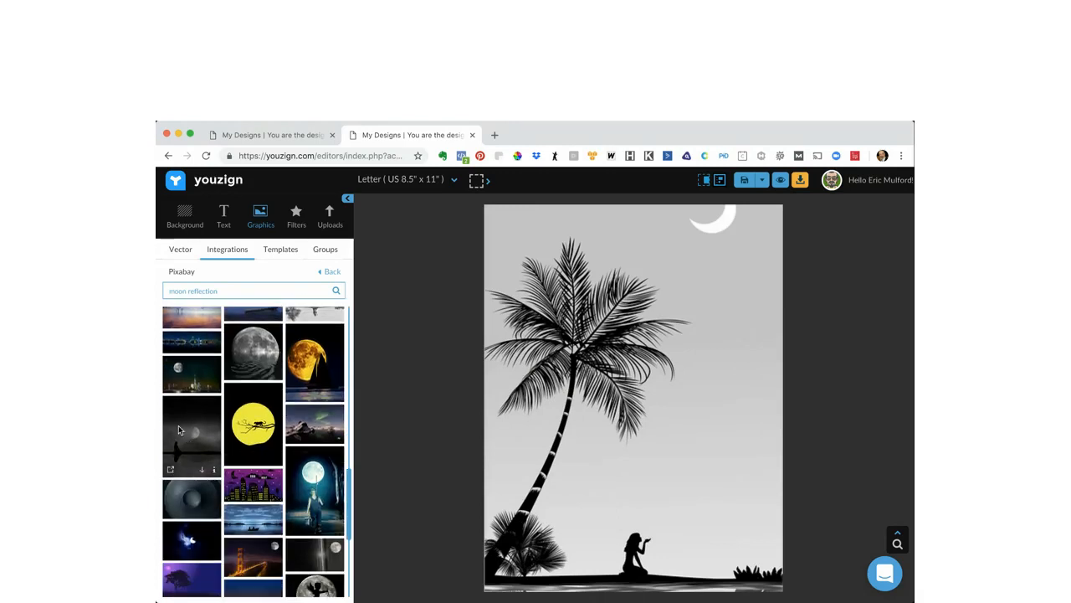
click(179, 429)
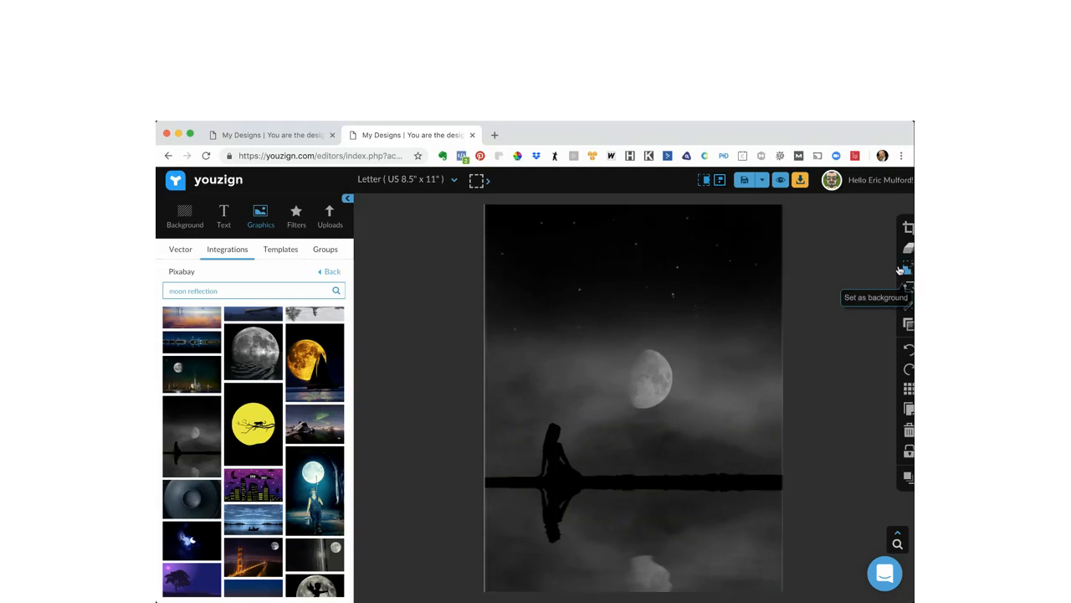
click(900, 270)
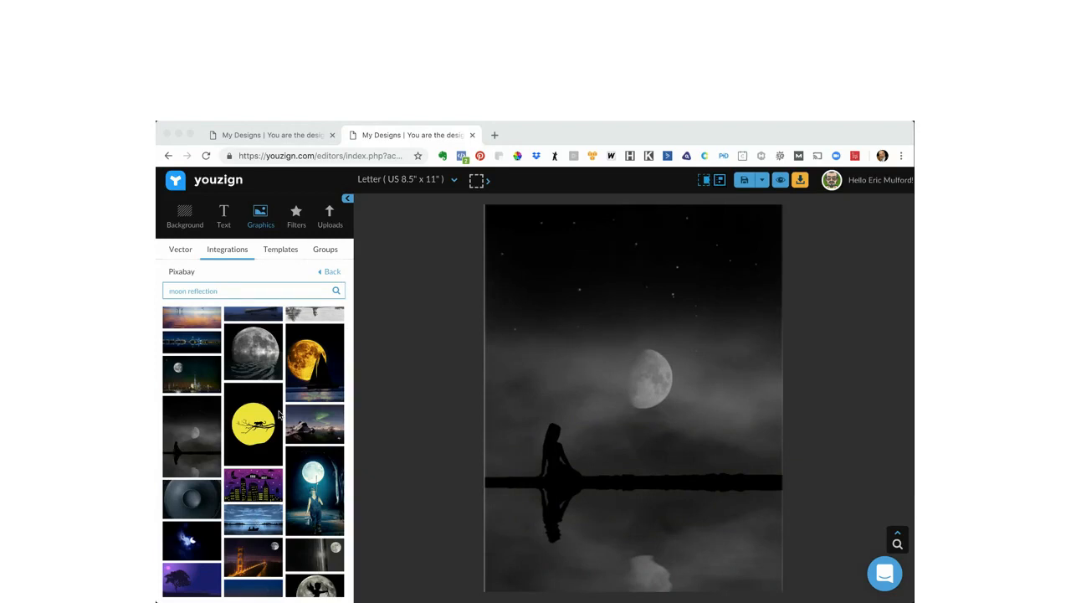
Step: Add the blue ballet dancer image and delete the seated silhouette background behind it
click(371, 385)
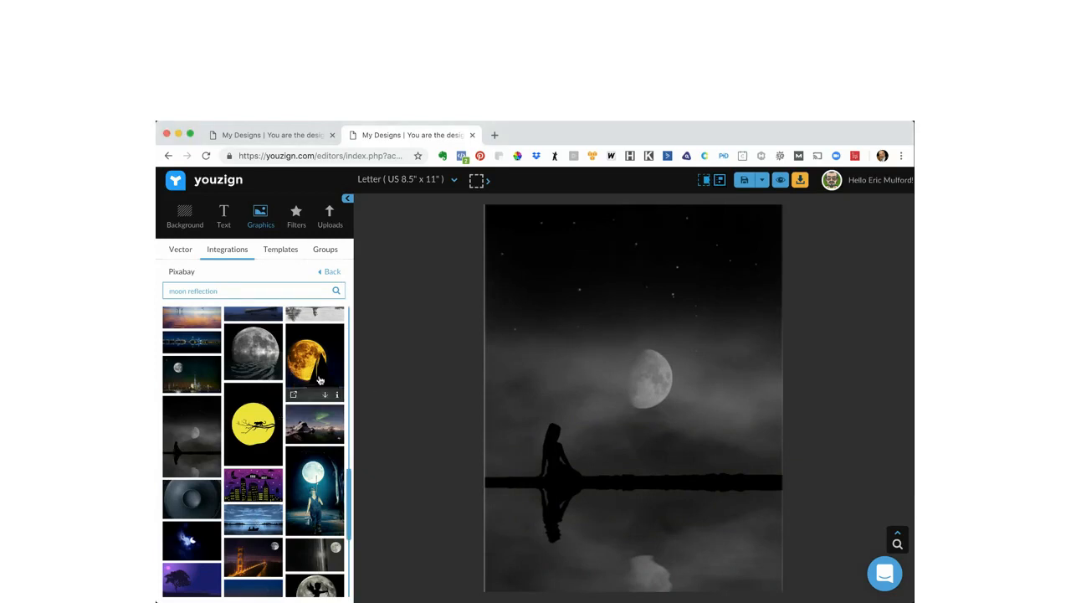
scroll(318, 378, down, 5)
scroll(298, 364, up, 5)
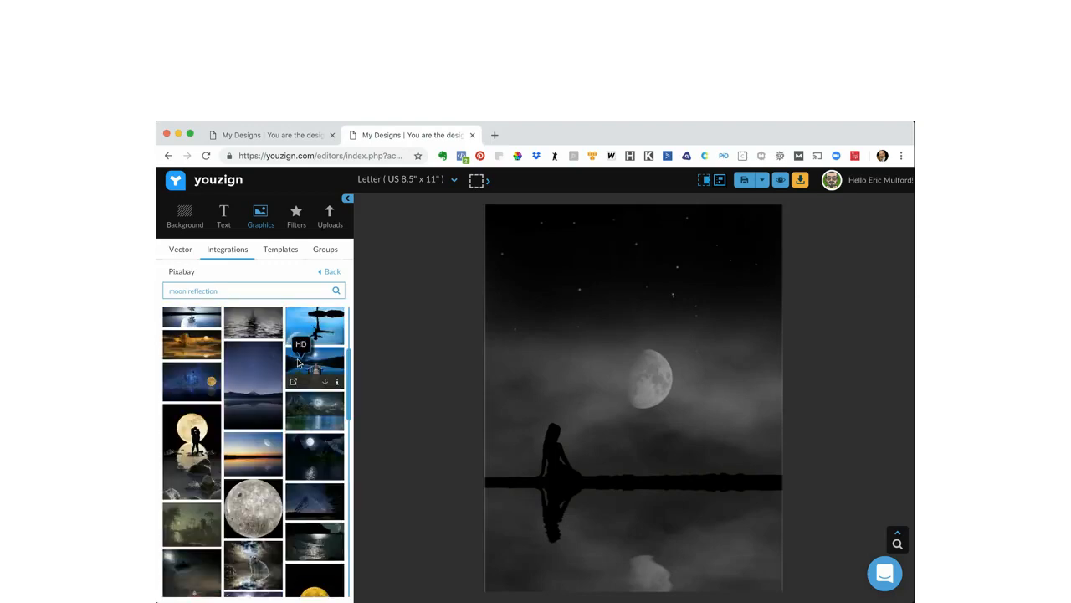
click(319, 370)
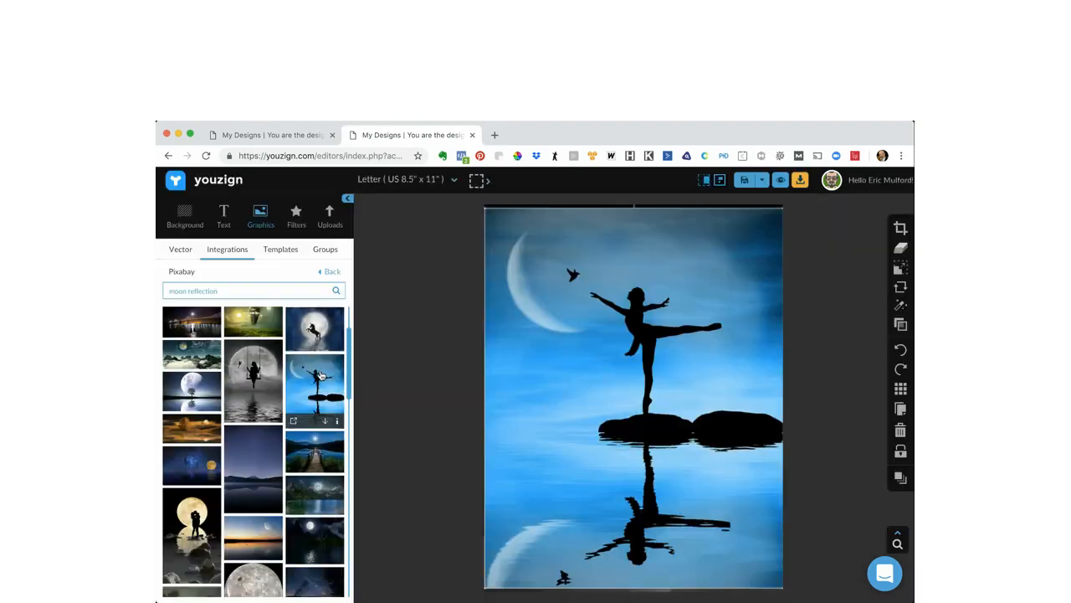
drag(601, 342, 497, 337)
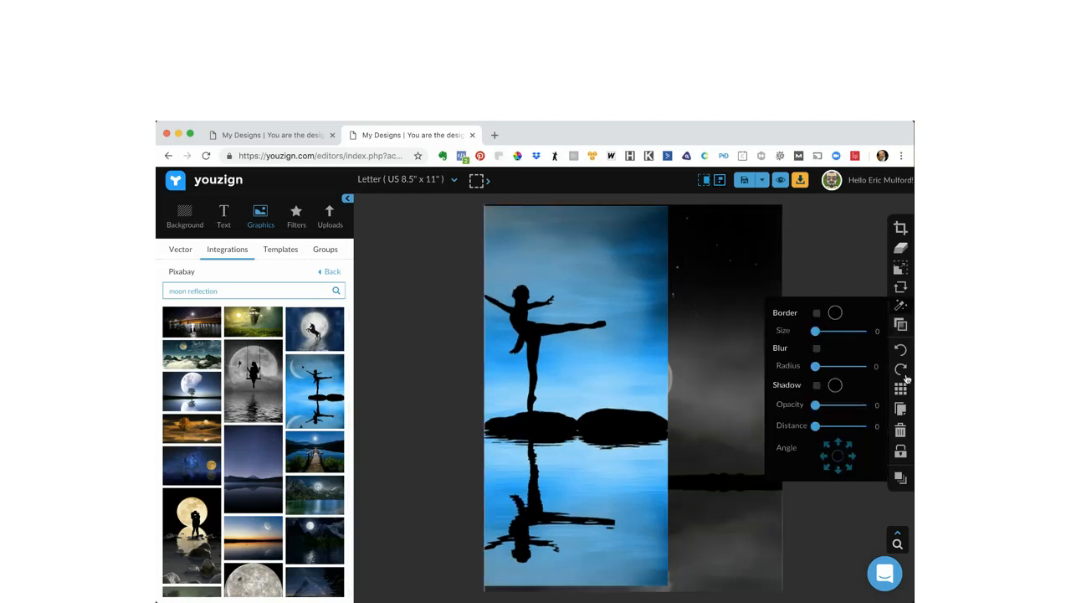
click(901, 429)
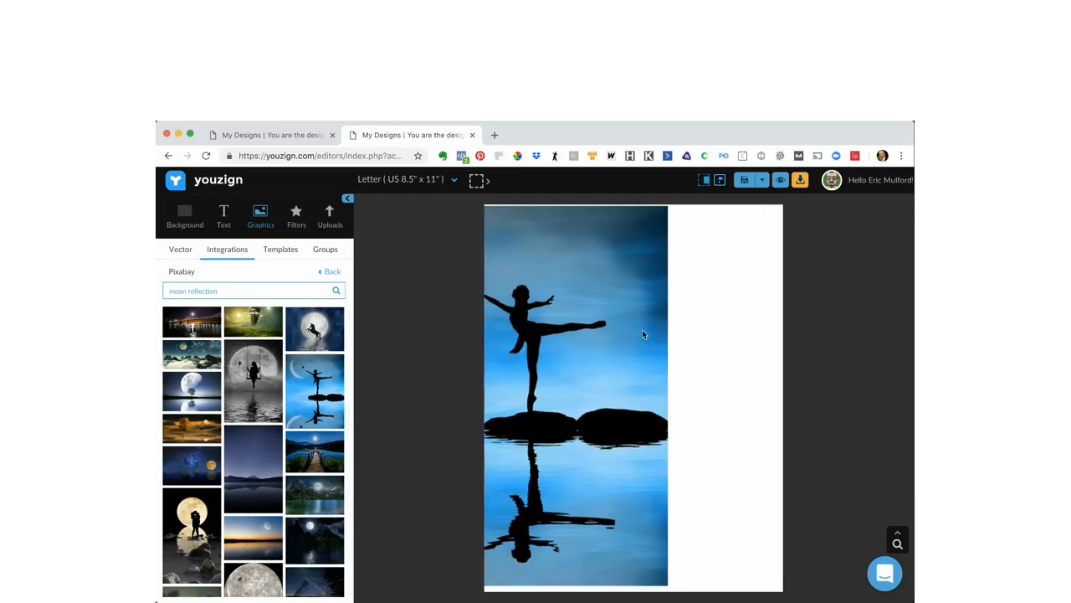
Step: Move the dancer image back across the page and set it as the background
click(586, 324)
drag(576, 317, 689, 318)
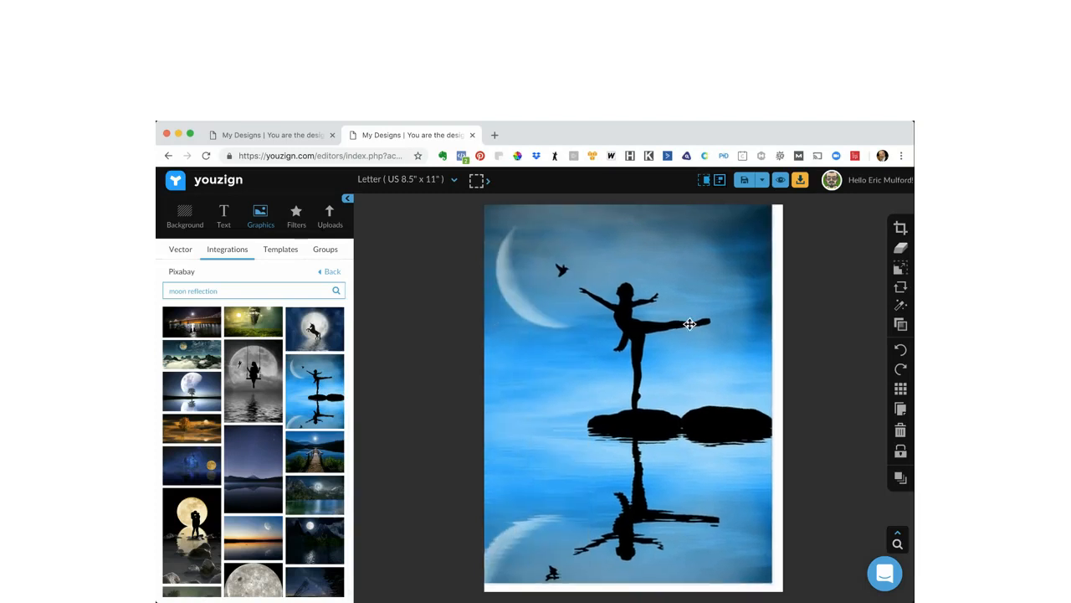
click(901, 269)
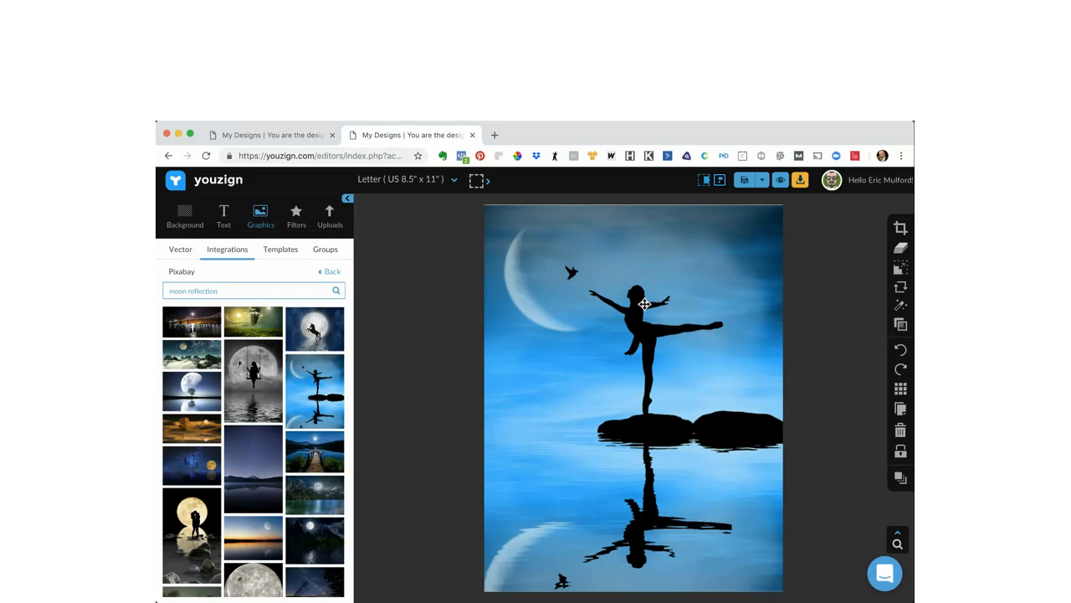
Step: Try mirroring the dancer image horizontally, and flip it back to its original orientation
click(901, 479)
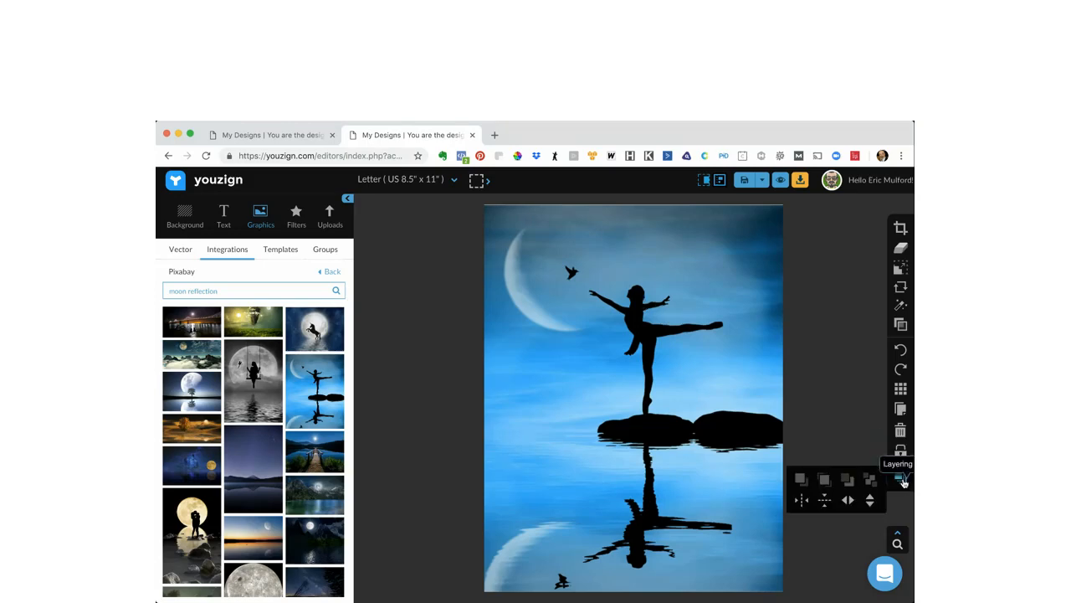
click(848, 500)
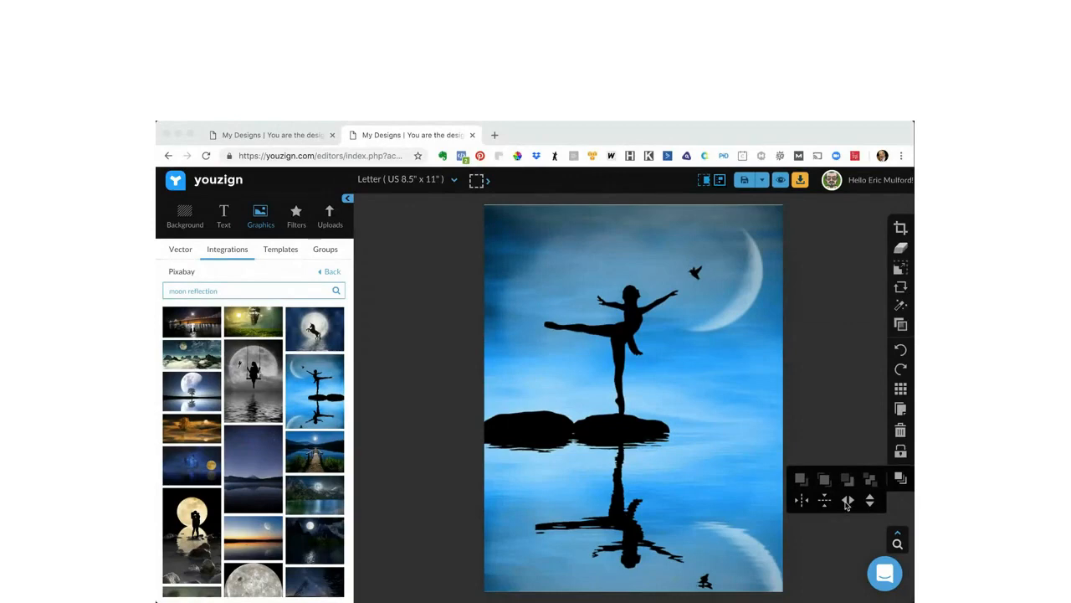
click(847, 500)
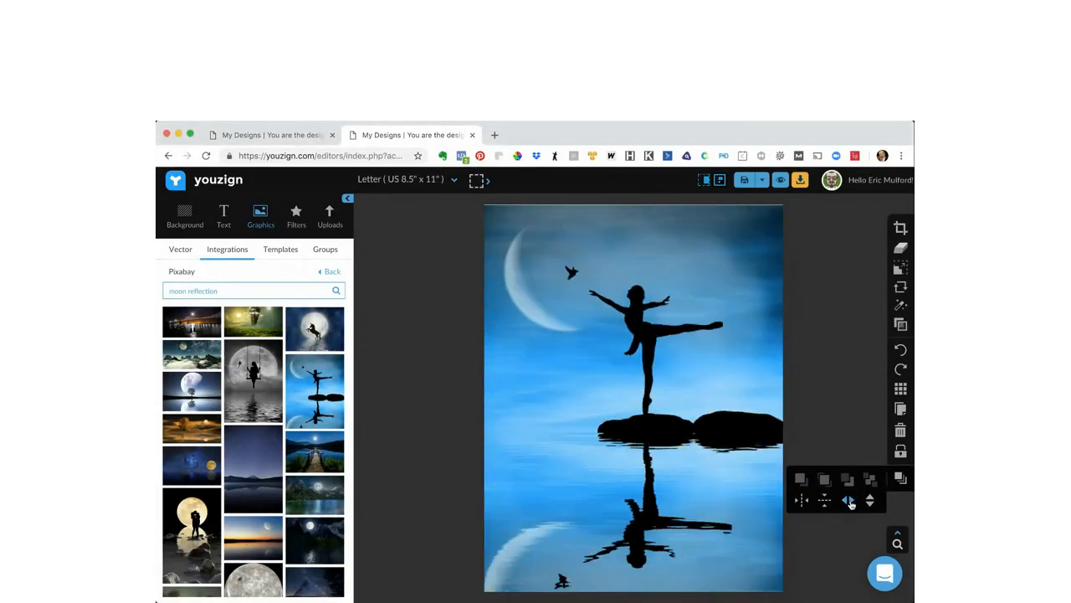
click(849, 502)
click(850, 503)
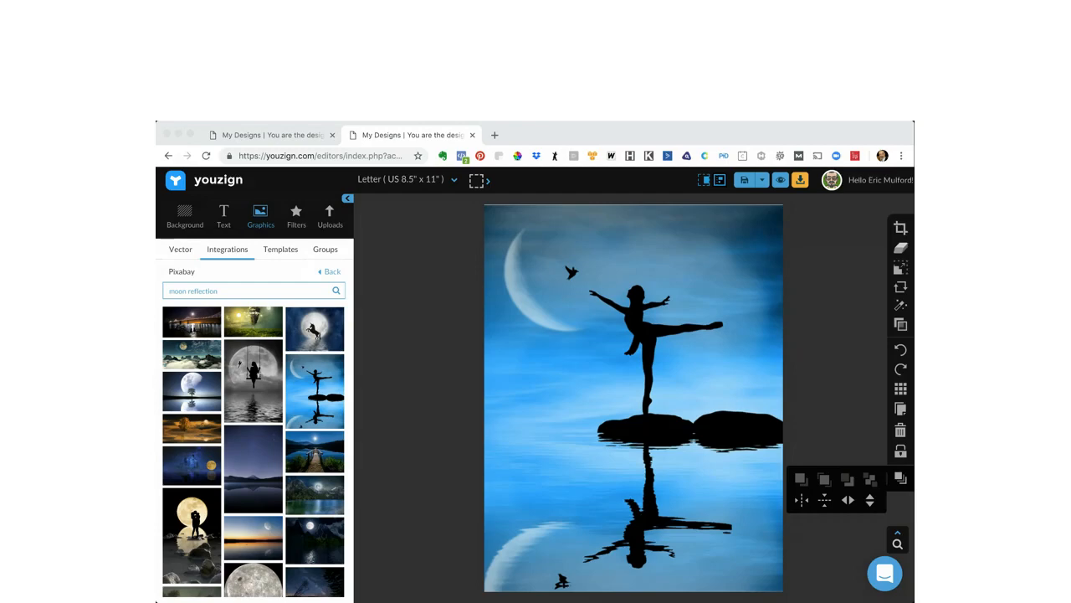
Step: Shift the dancer image partly off the page and apply the dark purple-grey preset gradient to the page background
click(676, 340)
click(666, 270)
drag(606, 243, 626, 249)
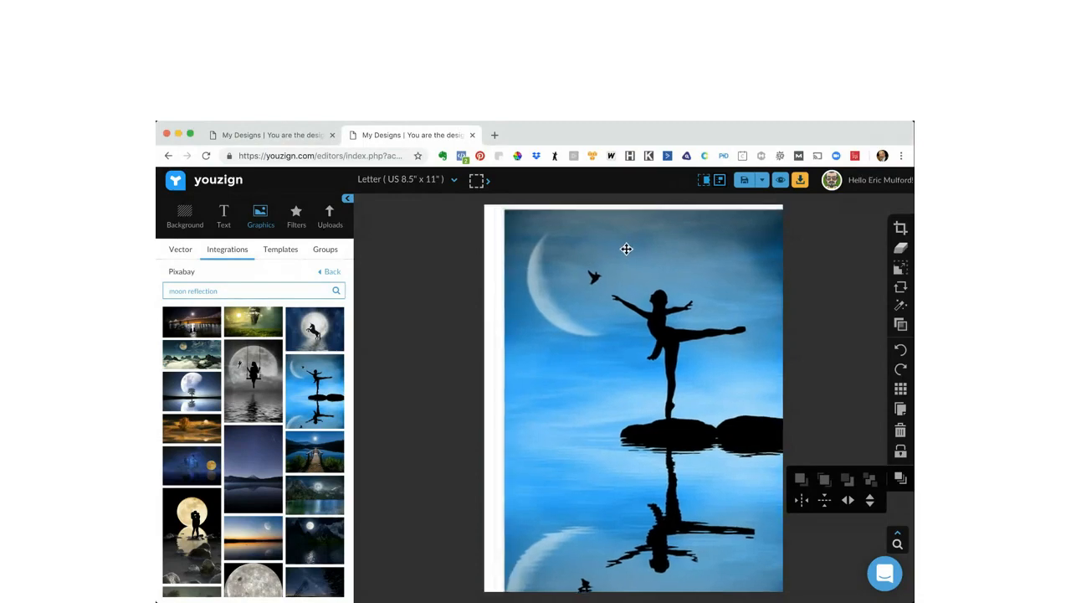
click(185, 216)
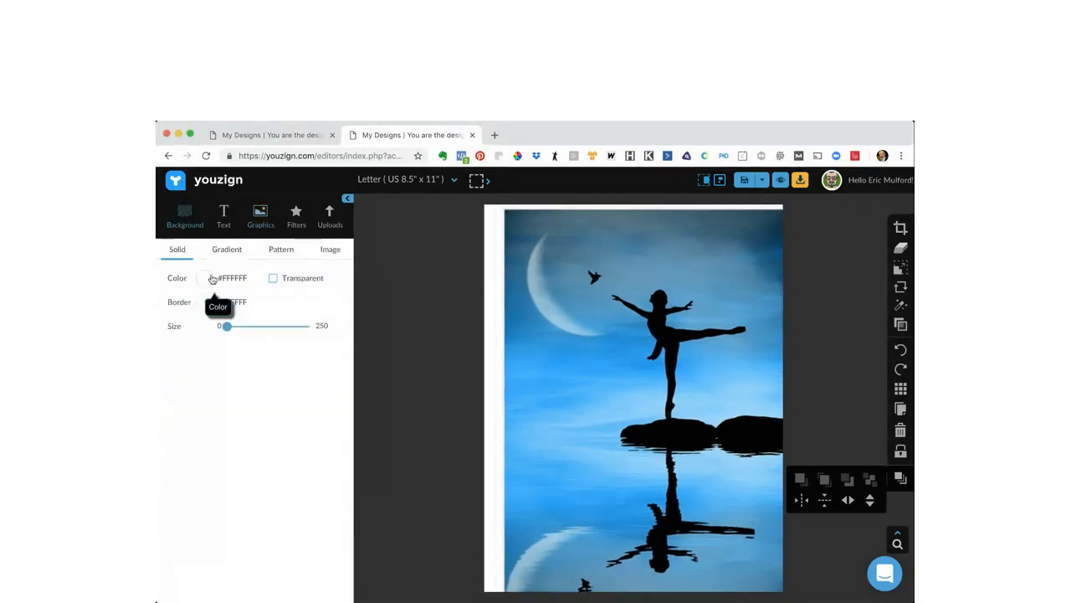
click(225, 251)
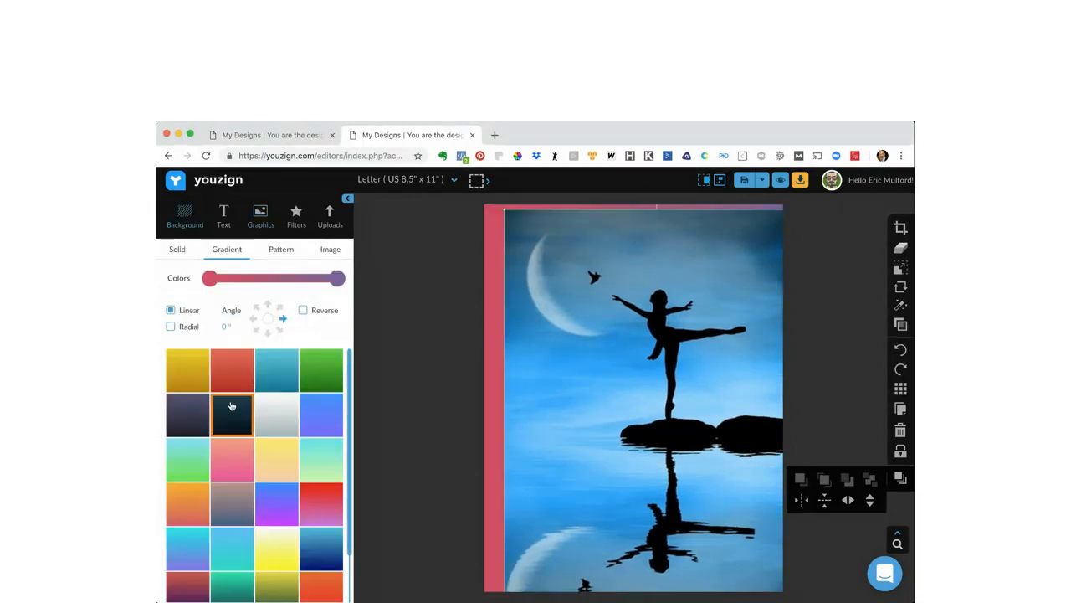
click(188, 412)
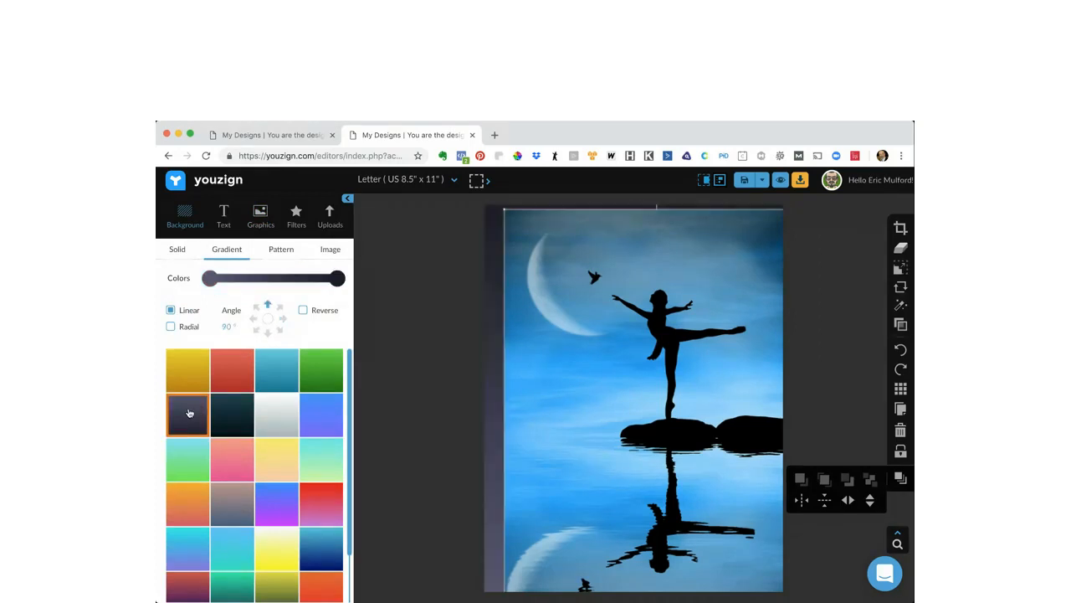
Step: Set the background gradient's colors to white and black, and move the dancer image back over the full page
click(211, 285)
click(368, 343)
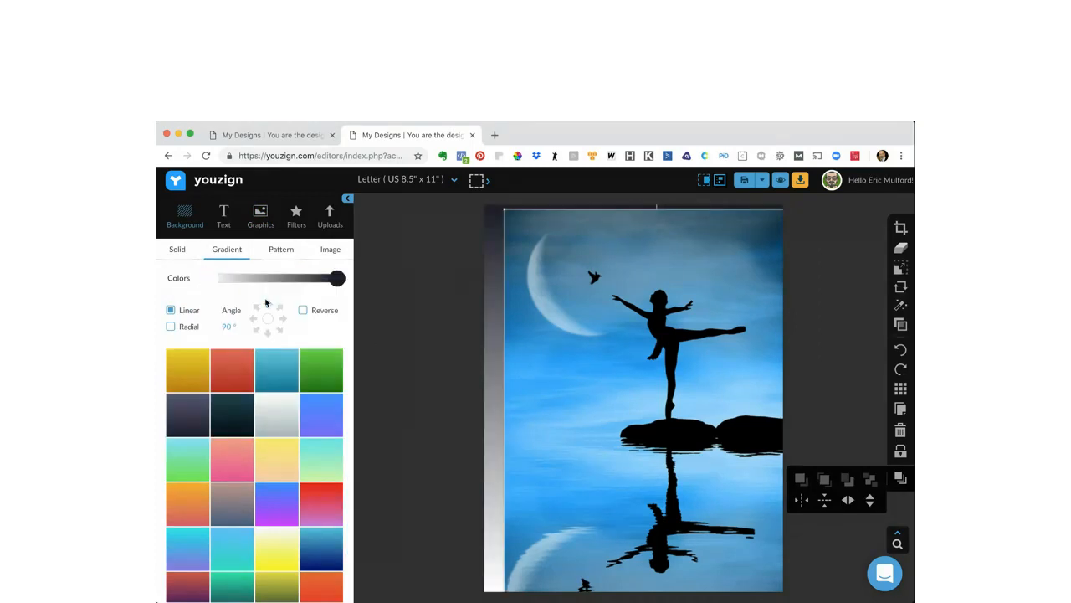
click(266, 305)
click(338, 279)
click(500, 407)
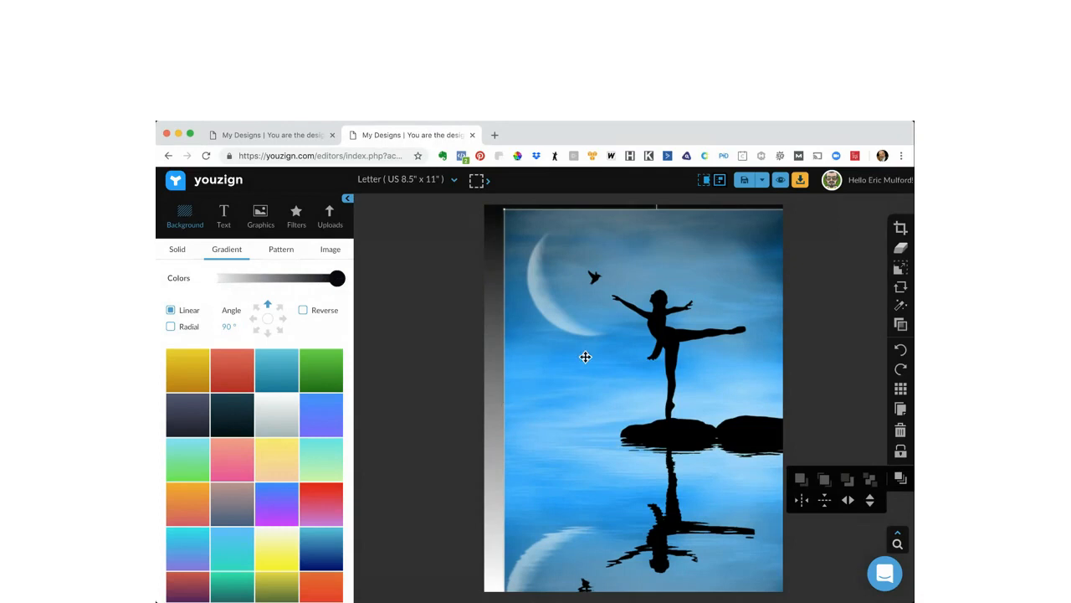
drag(617, 357, 598, 351)
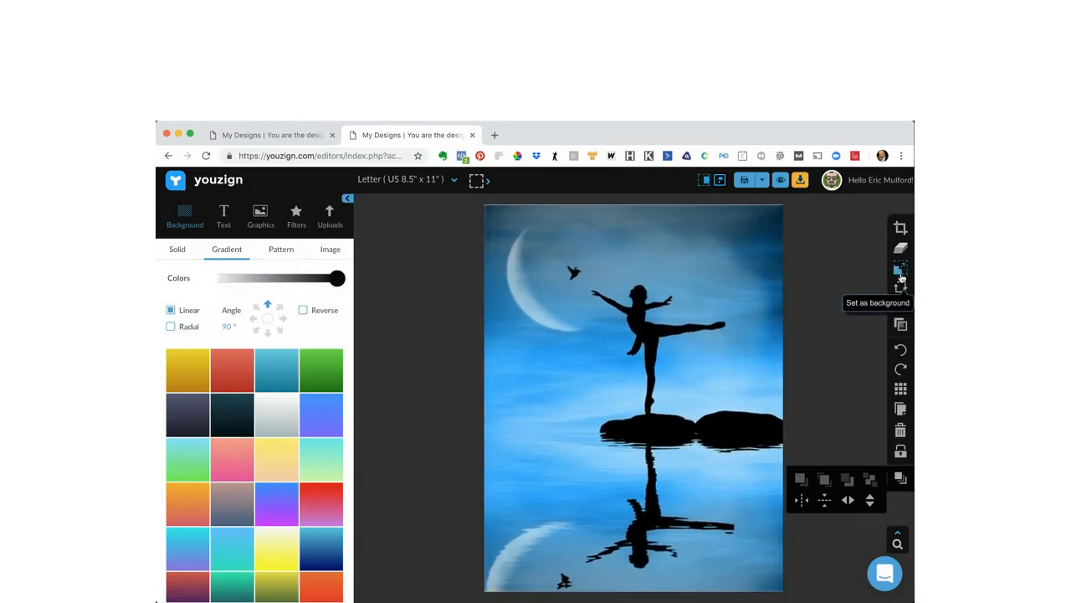
Step: Lower the dancer image's opacity to 45
click(902, 307)
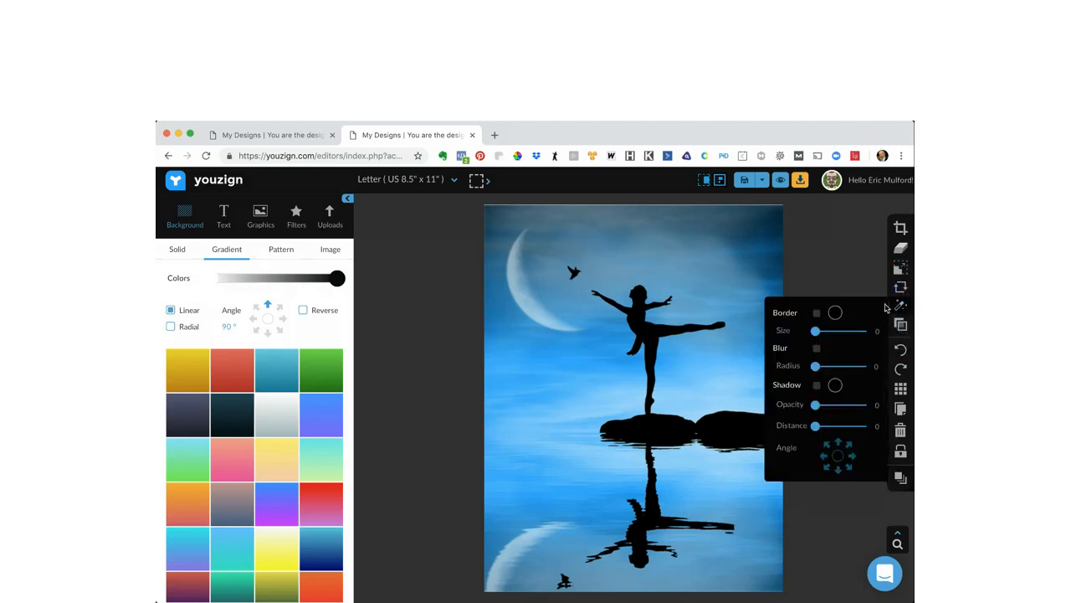
click(900, 324)
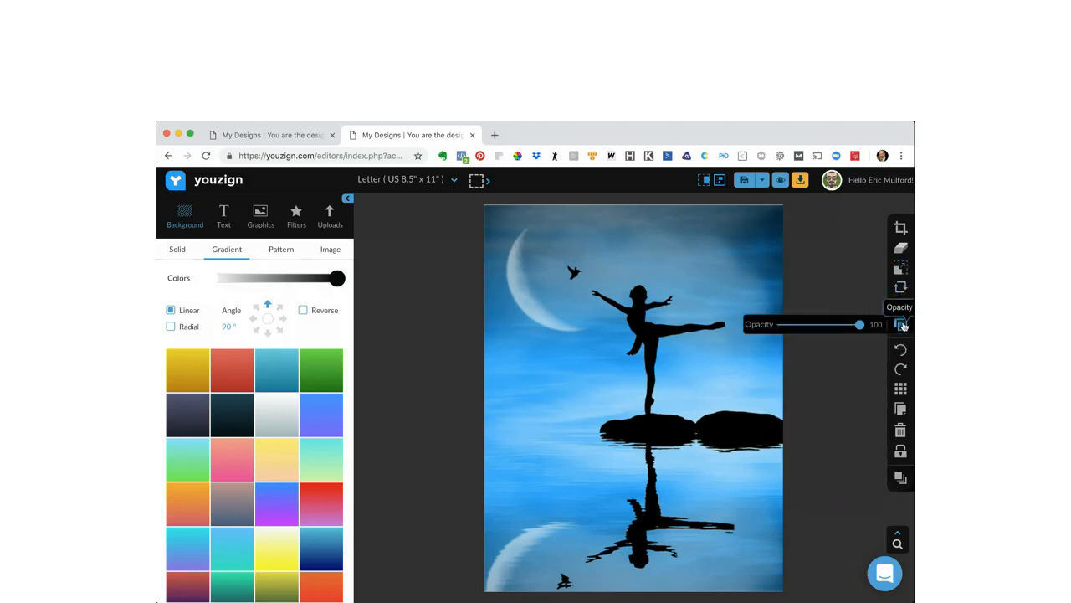
drag(862, 325, 817, 325)
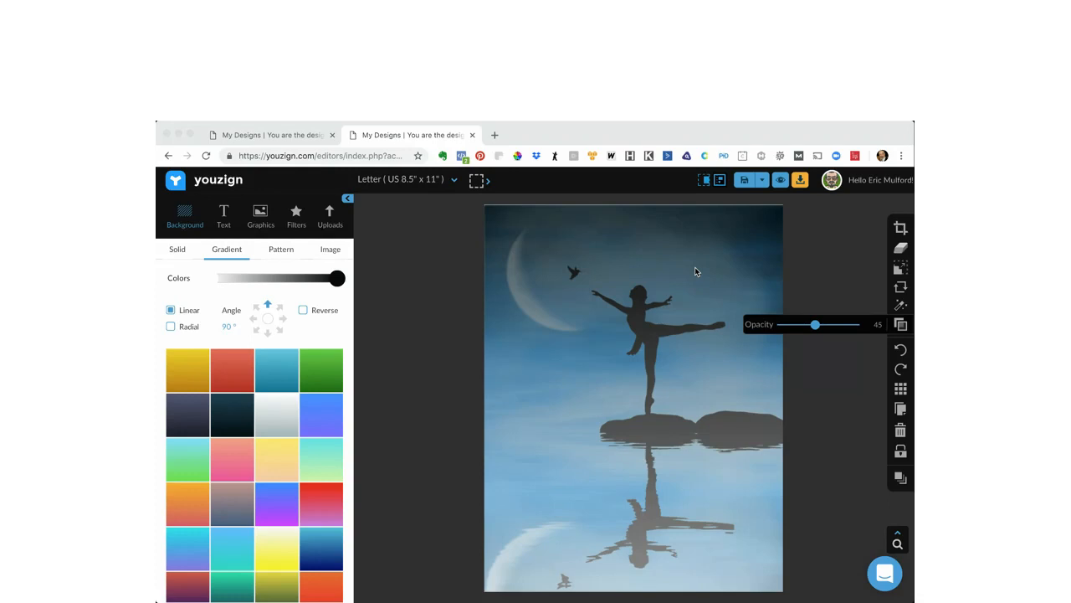
Step: Try the Grayscale filter on the dancer image, and apply the Vignette filter instead
click(297, 217)
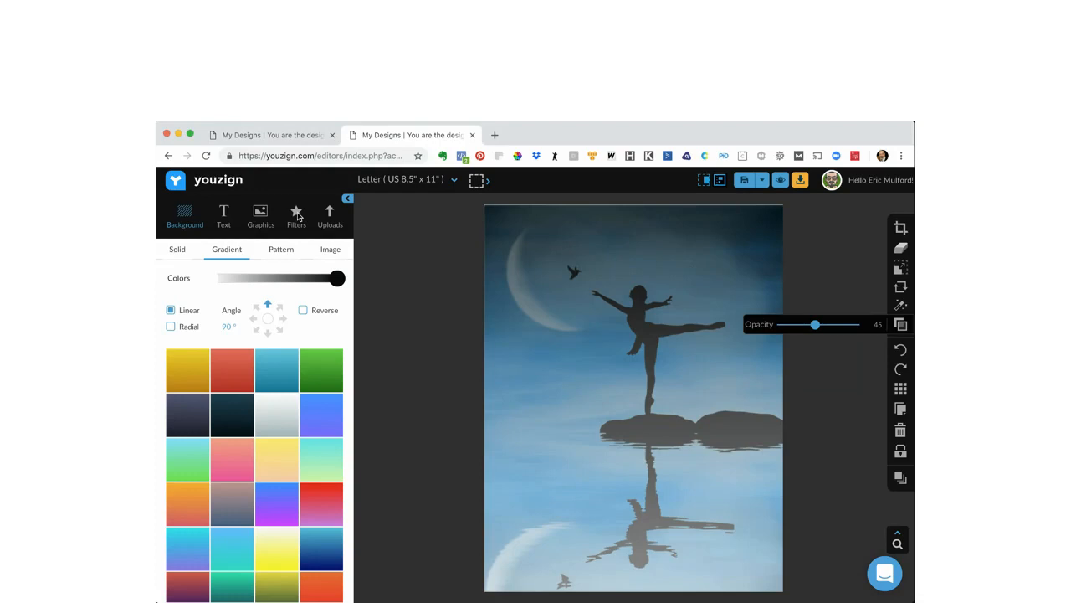
click(297, 216)
click(318, 295)
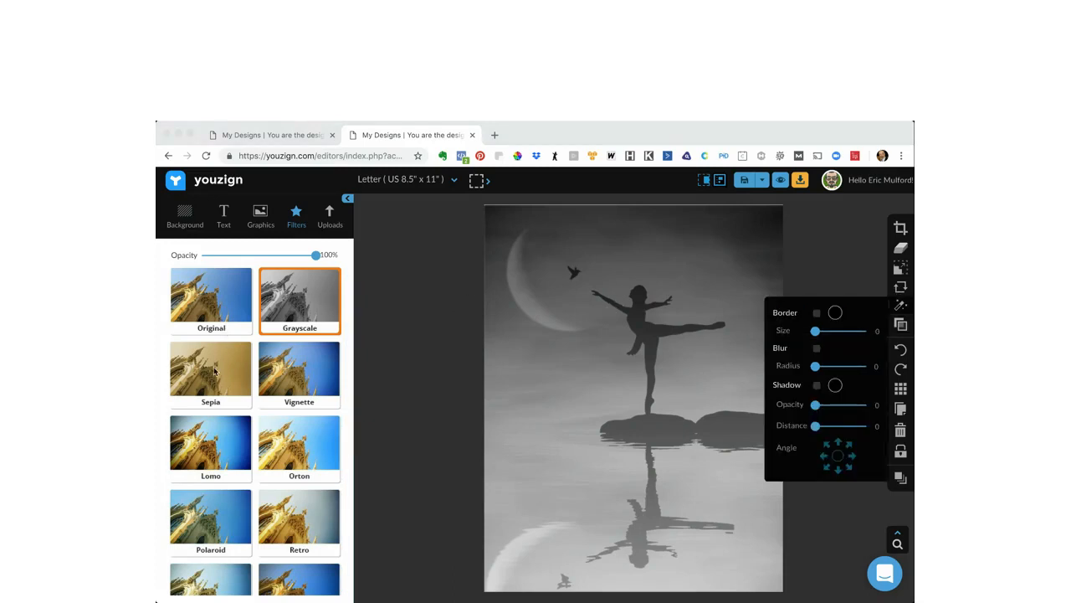
click(287, 372)
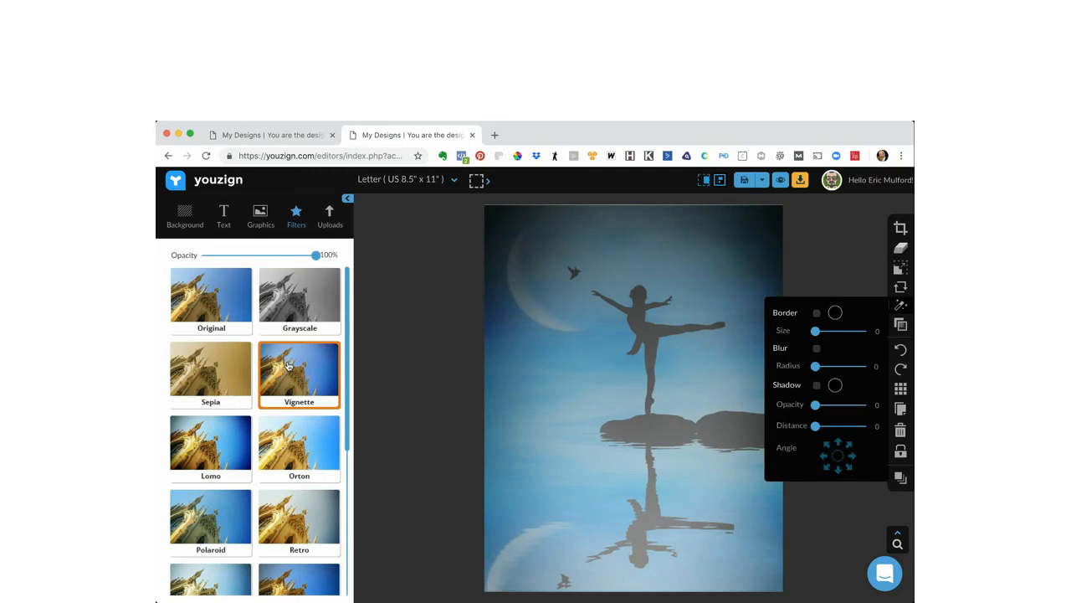
Step: Set the page background to the solid dark blue color #14205A and deselect the dancer image
click(179, 221)
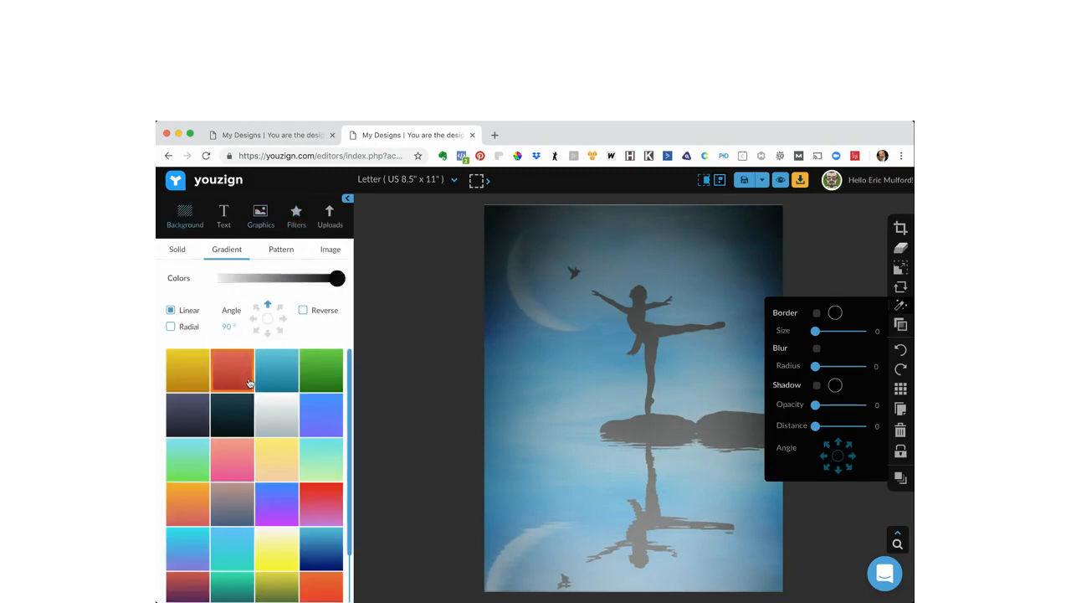
click(176, 250)
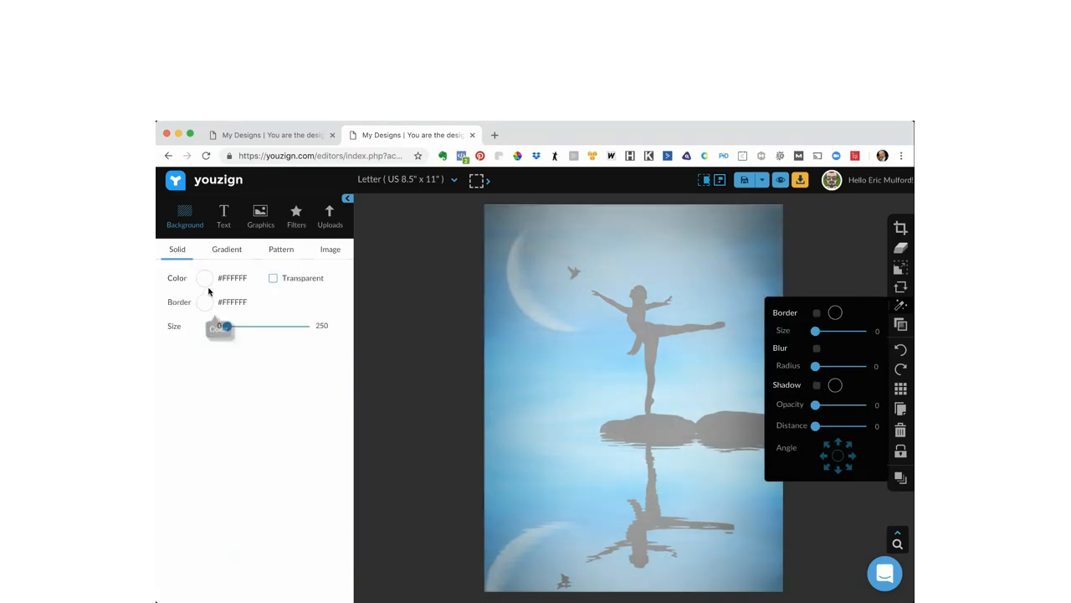
click(205, 281)
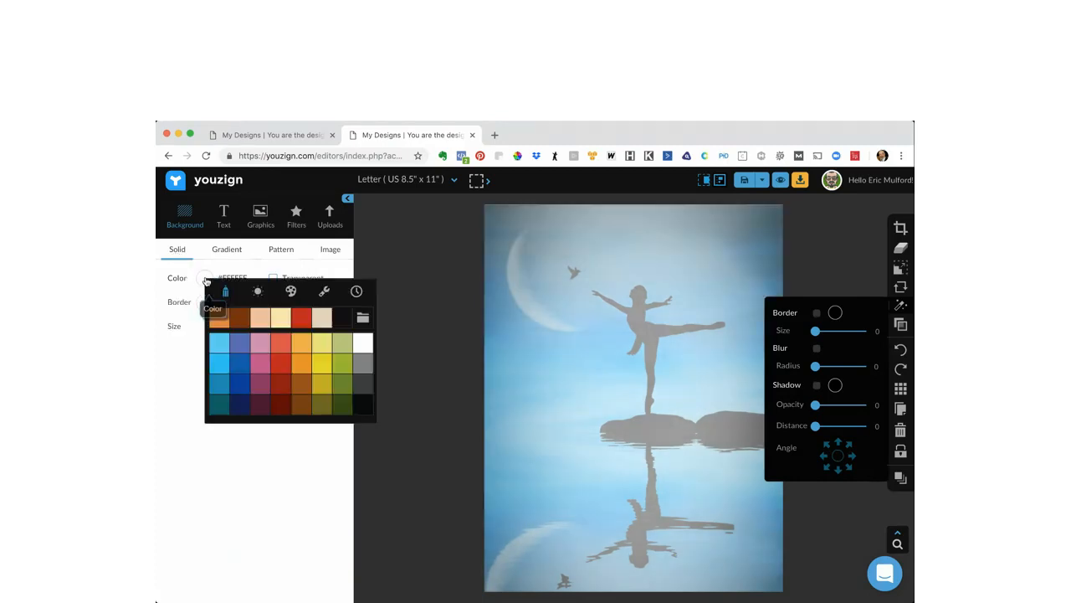
click(246, 407)
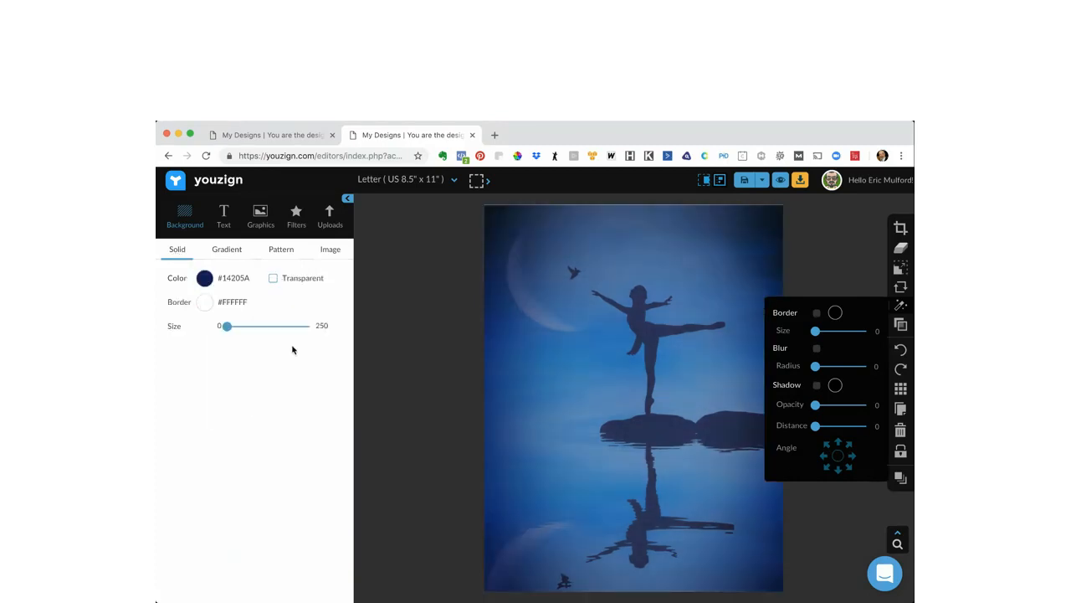
click(420, 316)
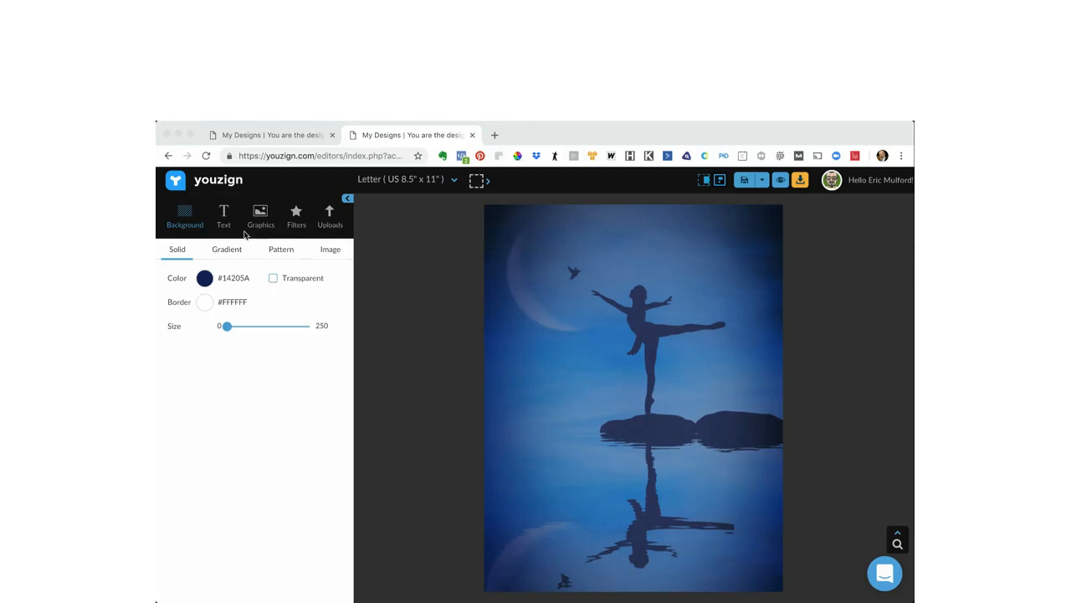
Step: Add a Paragraph text block from the basic text styles and place it beside the dancer, below the crescent moon
click(224, 214)
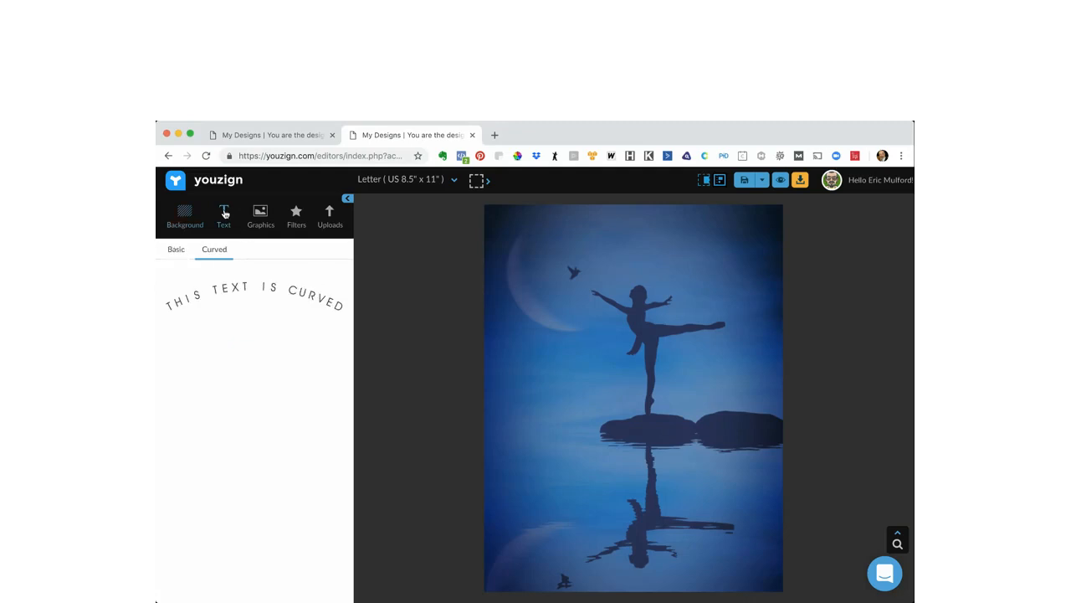
click(176, 249)
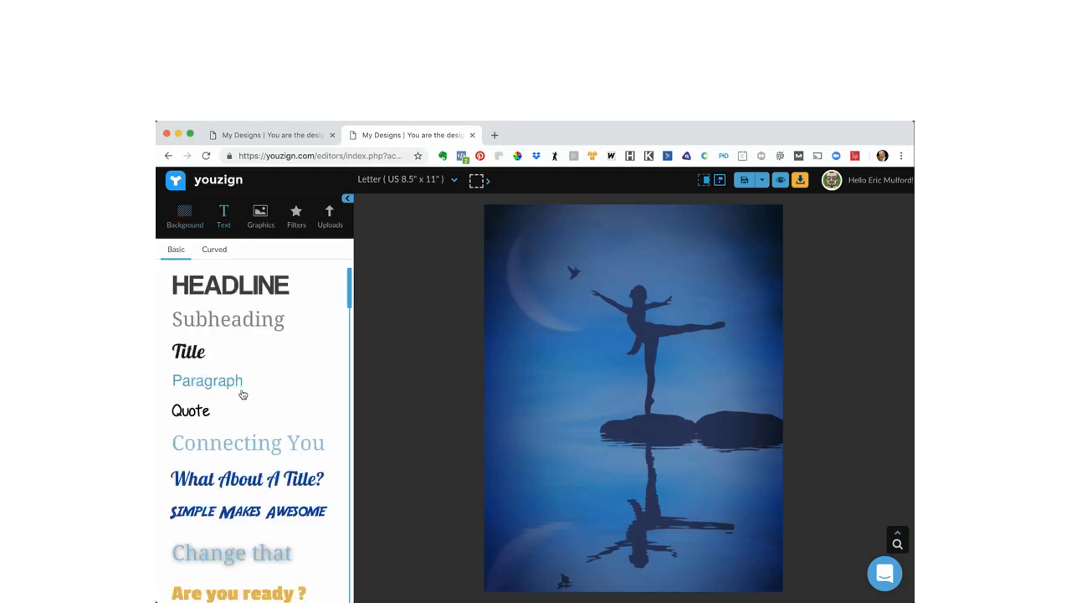
scroll(237, 382, down, 15)
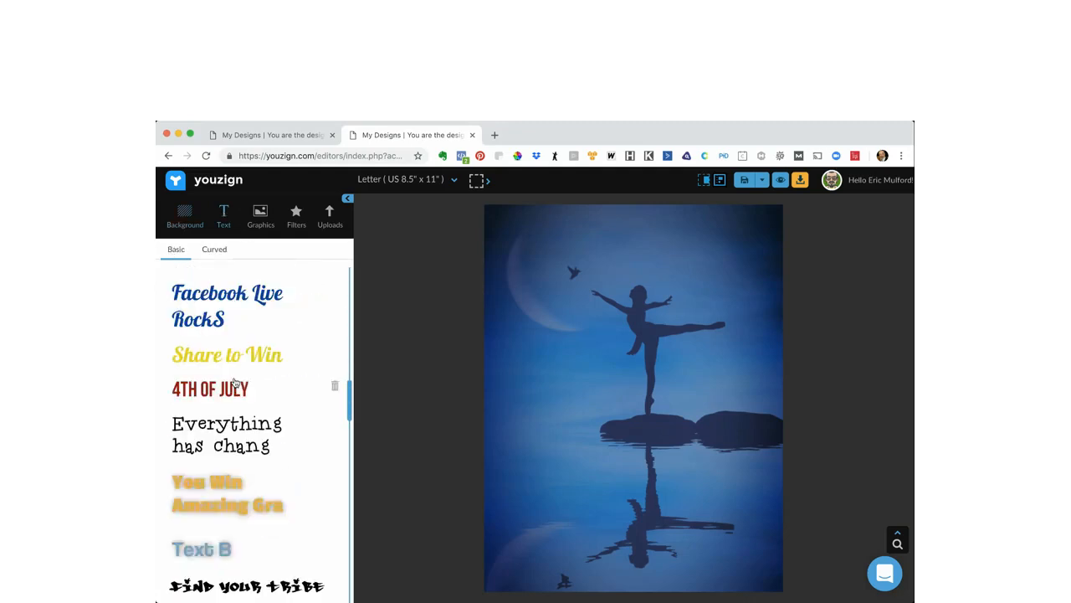
scroll(235, 383, down, 15)
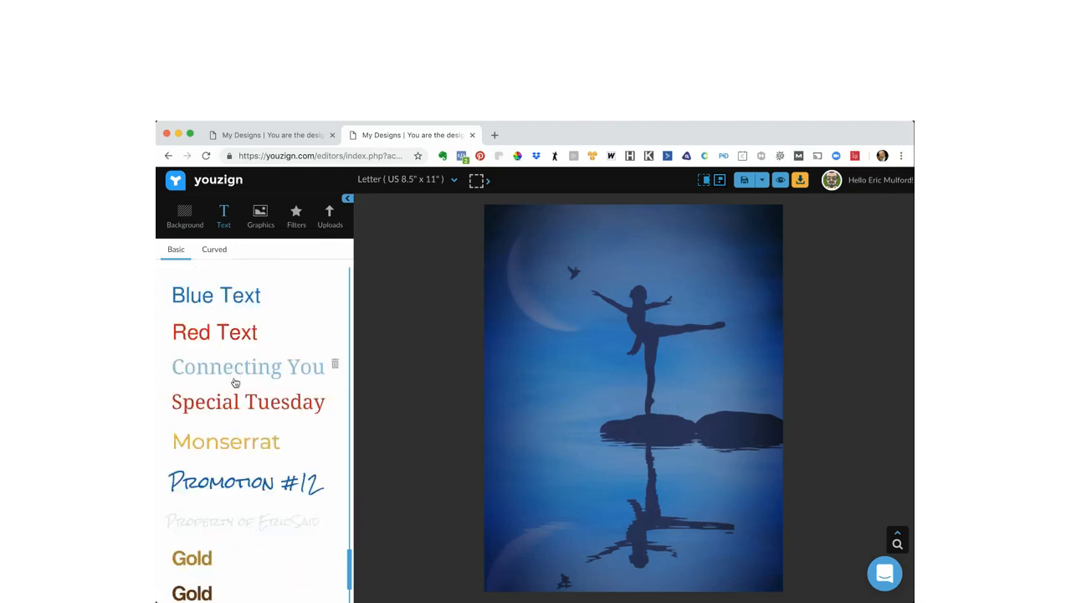
scroll(236, 382, up, 20)
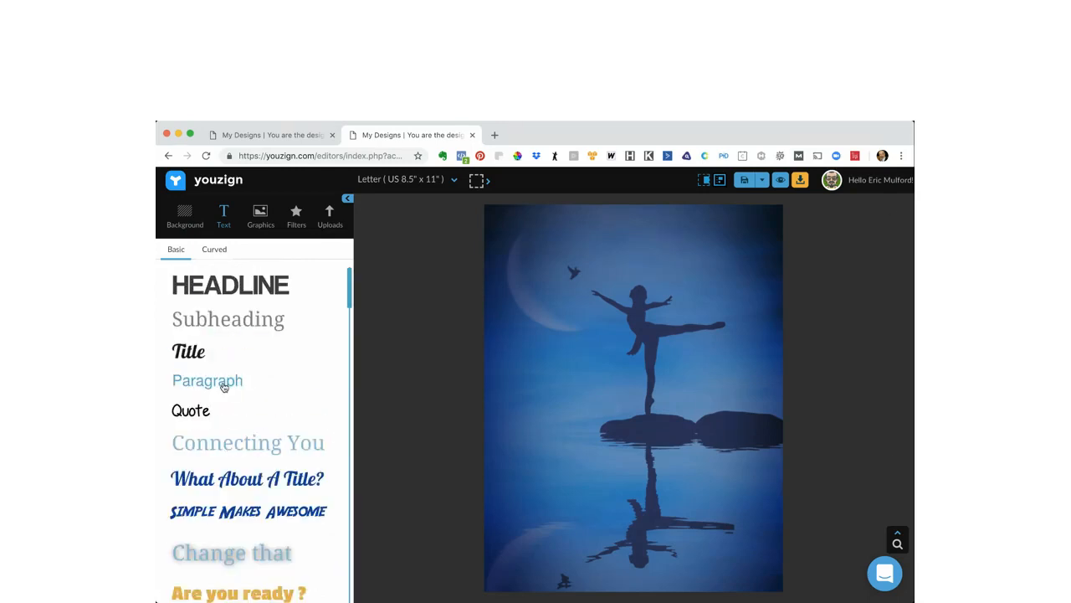
click(224, 386)
drag(631, 388, 559, 343)
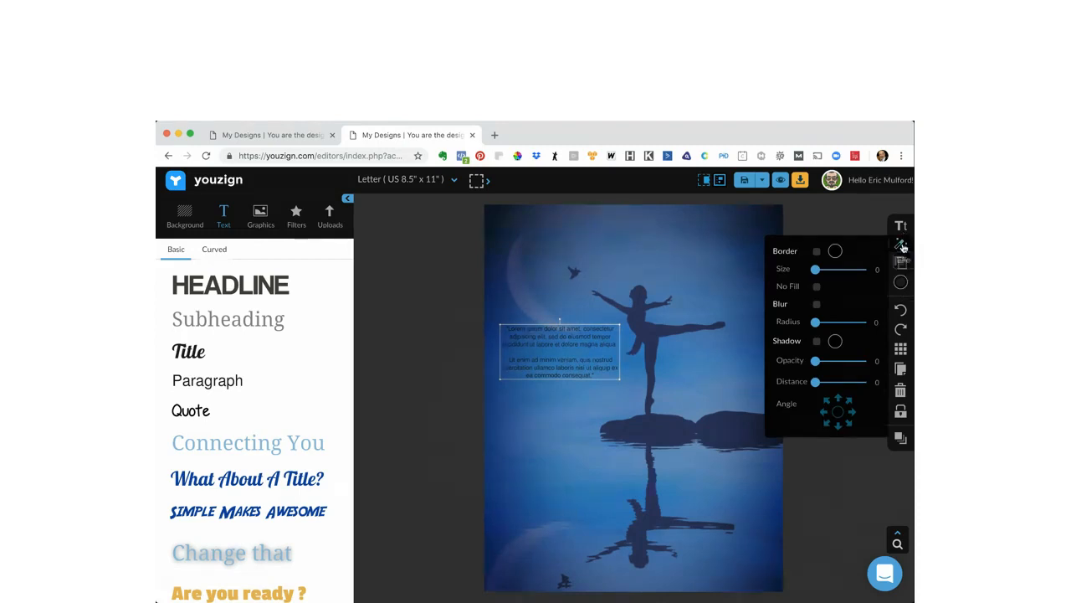
Step: Color the paragraph text white and resize it into a larger, narrow column on the left half of the page
click(900, 283)
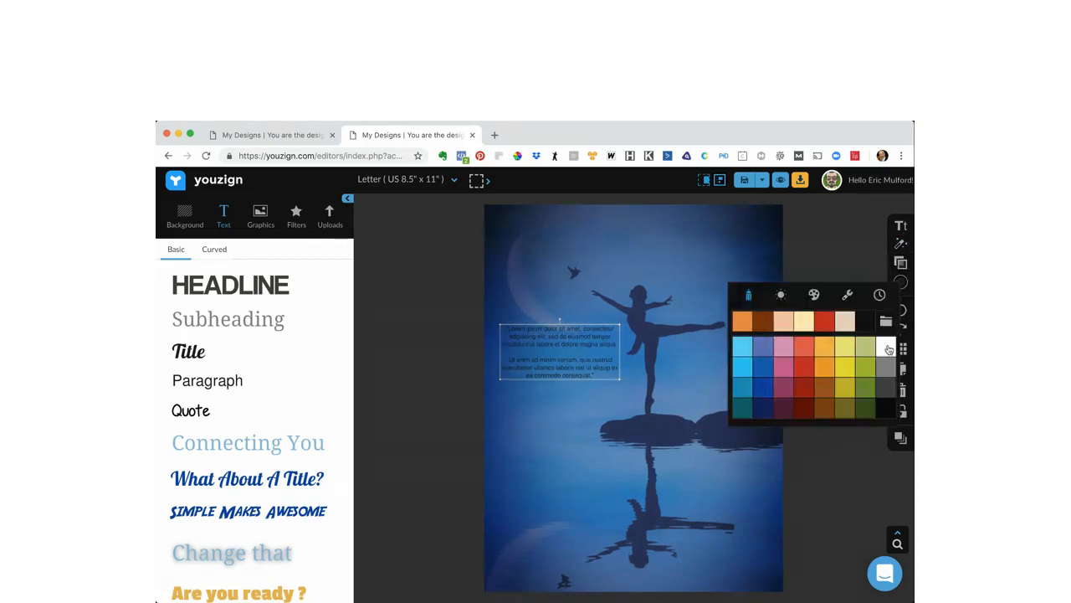
click(889, 349)
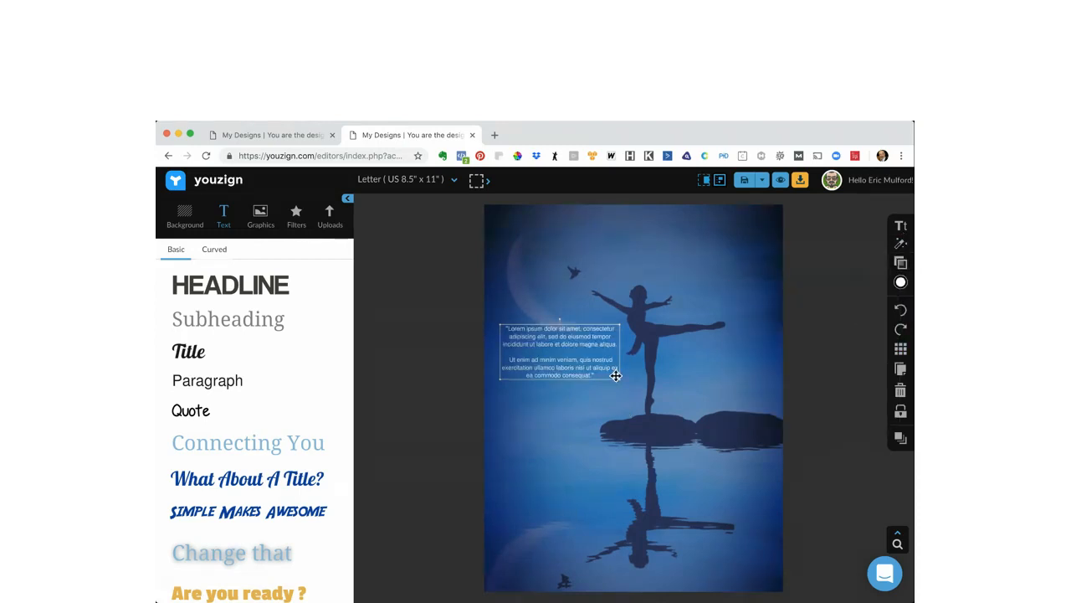
drag(620, 379, 755, 441)
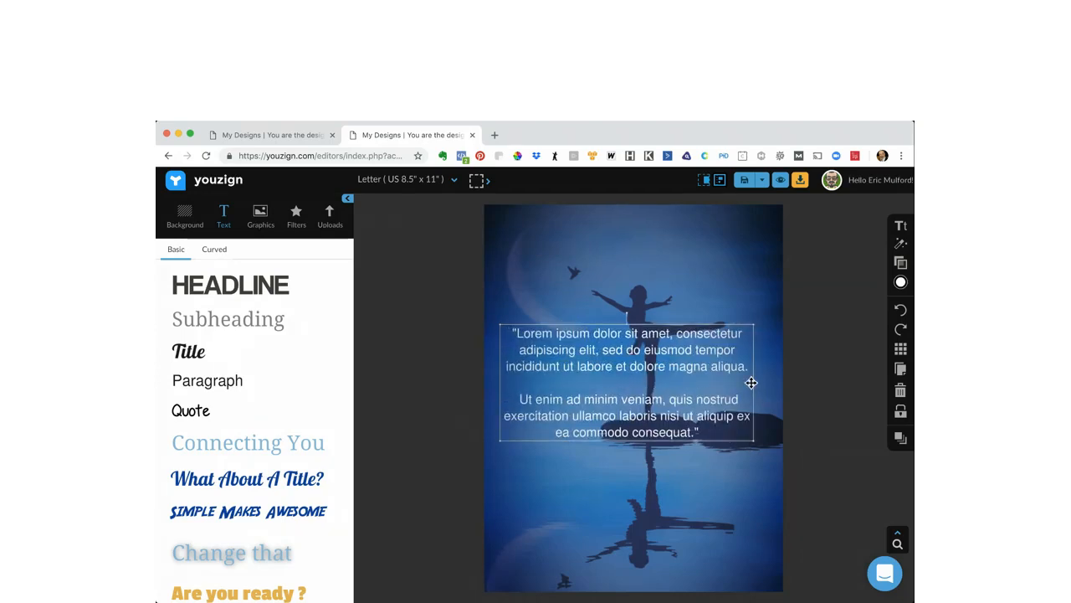
drag(752, 382, 638, 376)
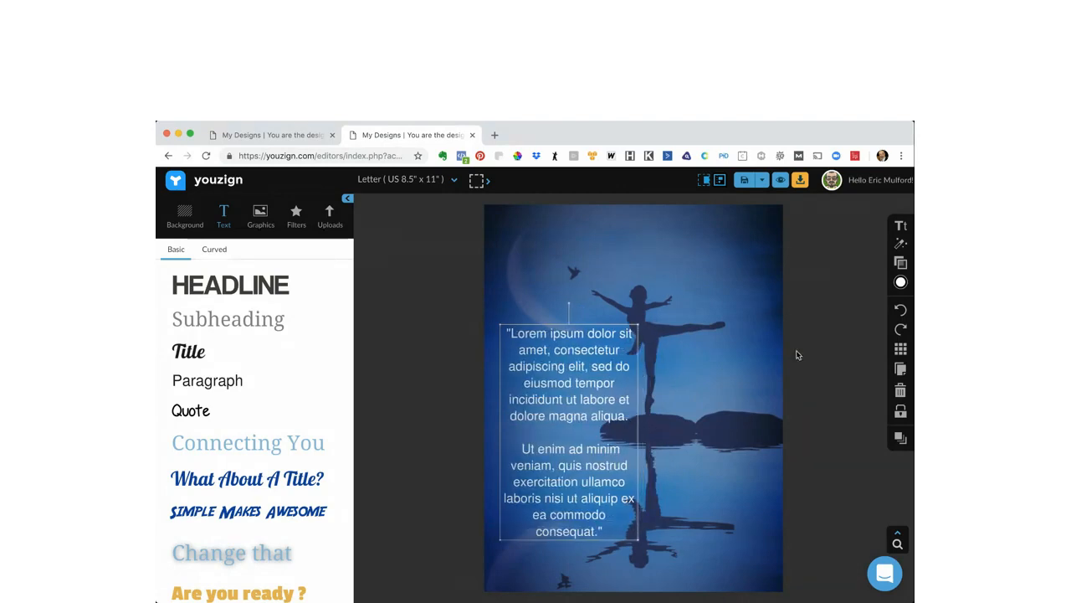
click(770, 363)
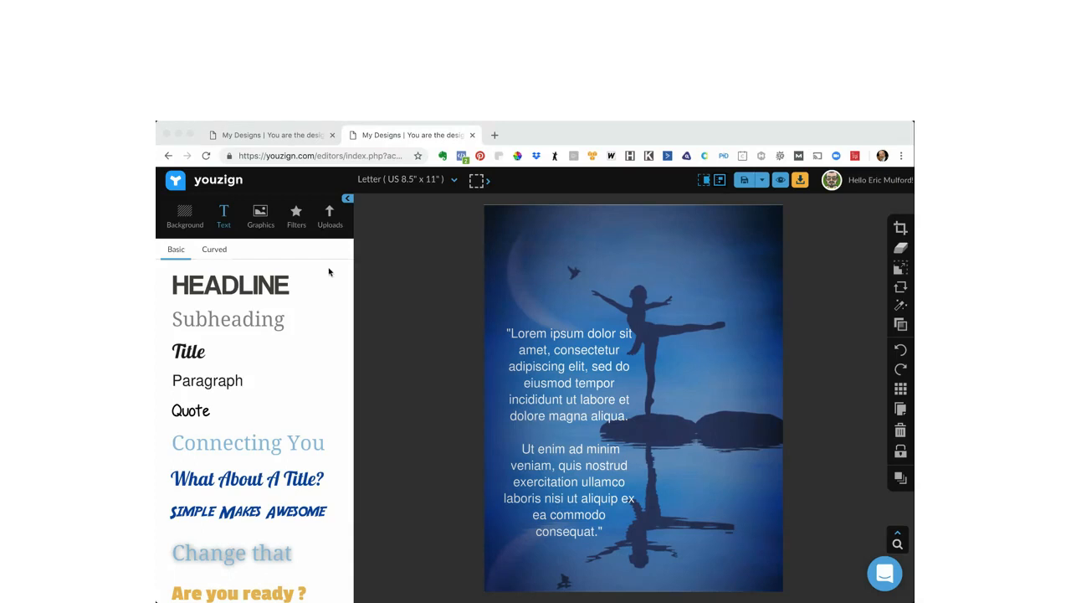
Step: Add the Pixabay image of the girl on a swing before the full moon and set it as the background
click(260, 216)
click(260, 216)
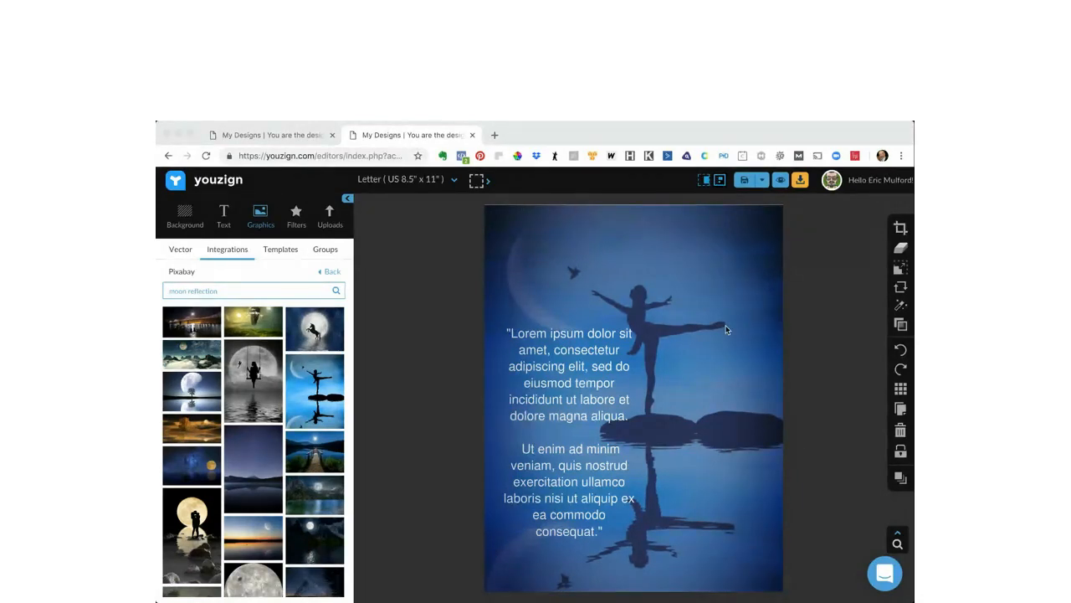
click(253, 374)
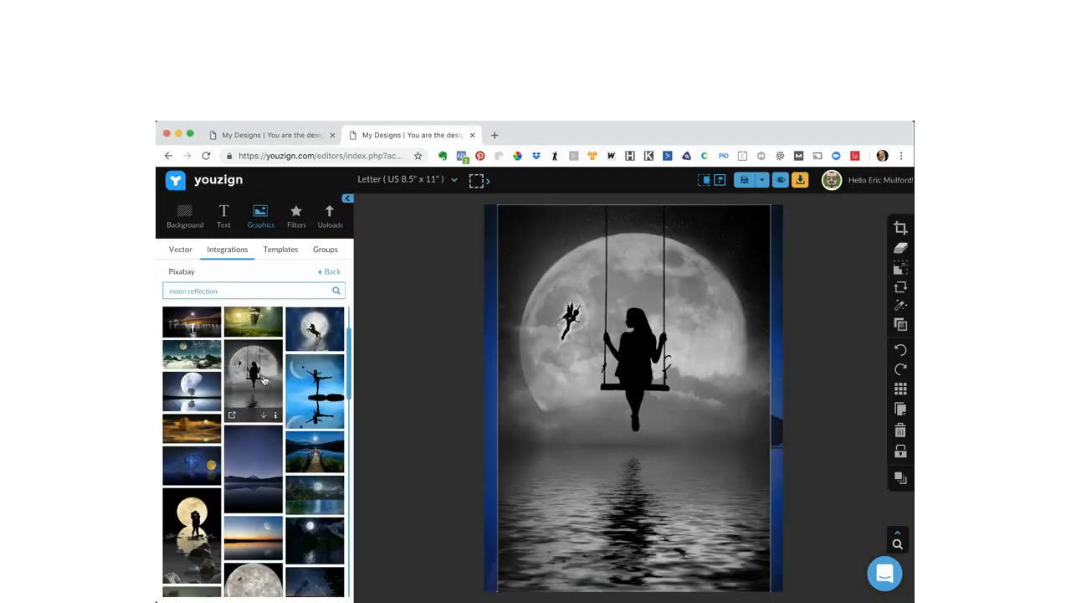
click(899, 268)
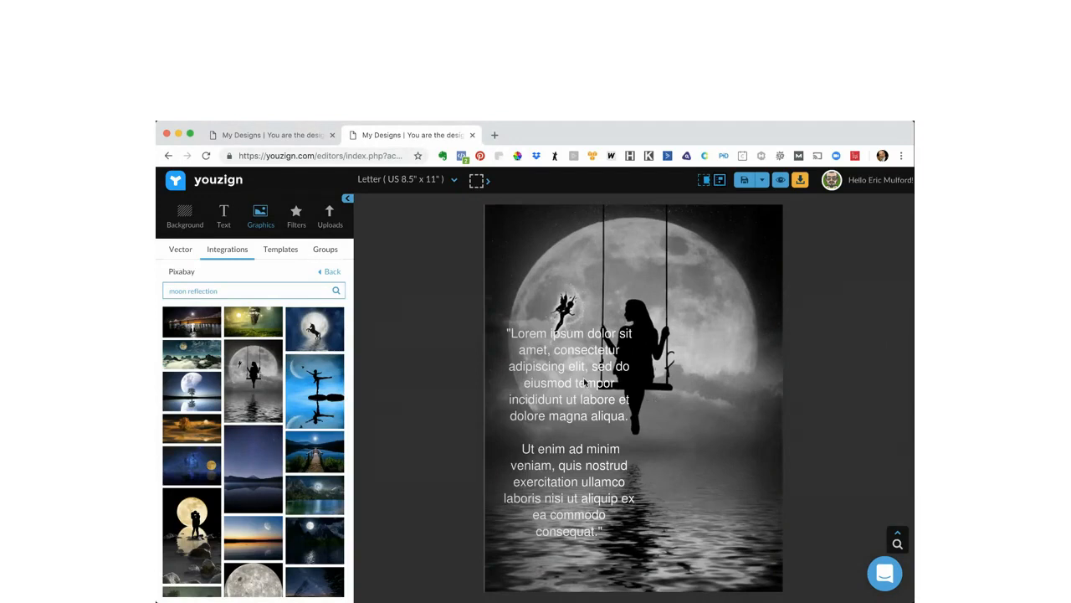
Step: Apply the Vignette filter to the swing image and reduce the filter opacity to 72%
click(294, 223)
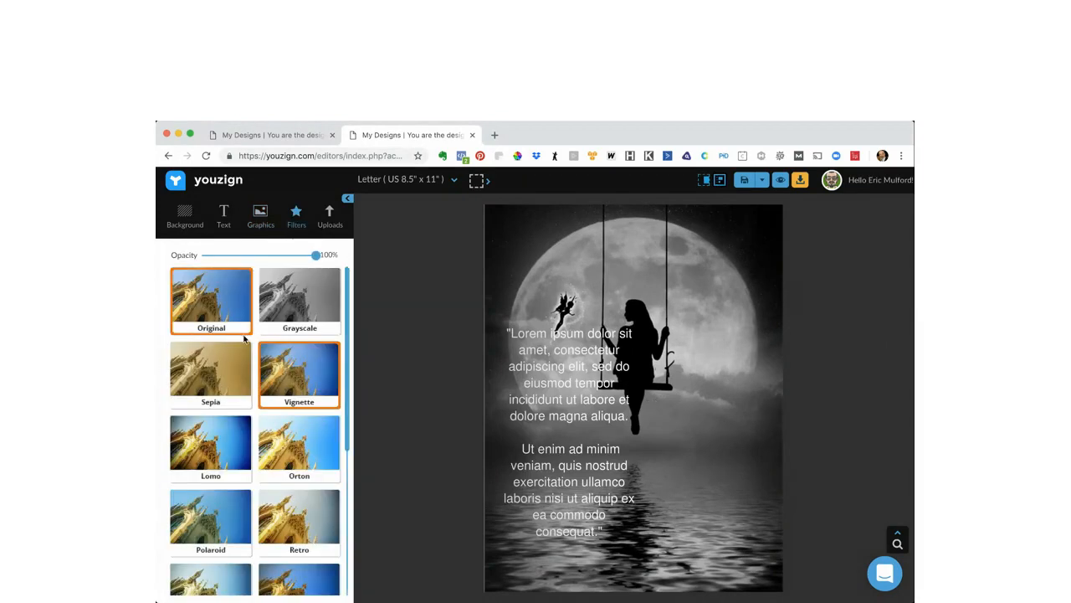
click(317, 370)
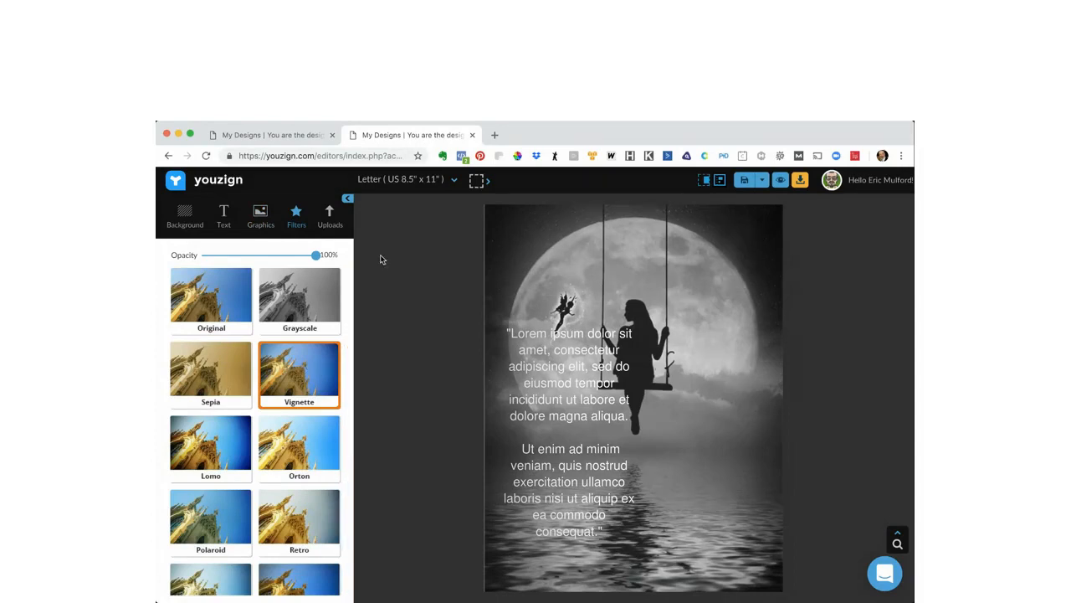
drag(315, 256, 285, 256)
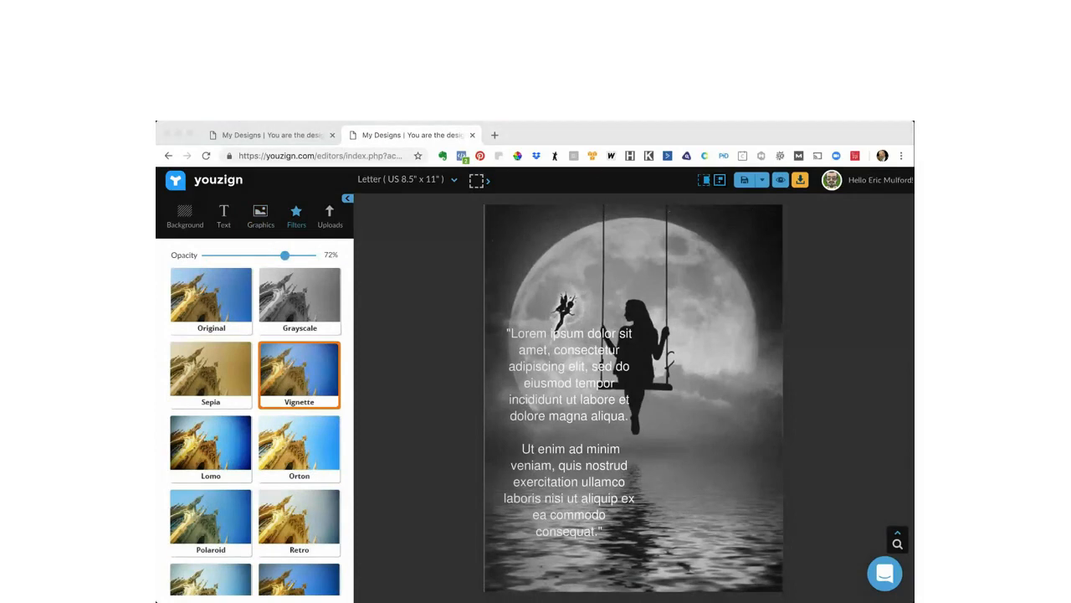